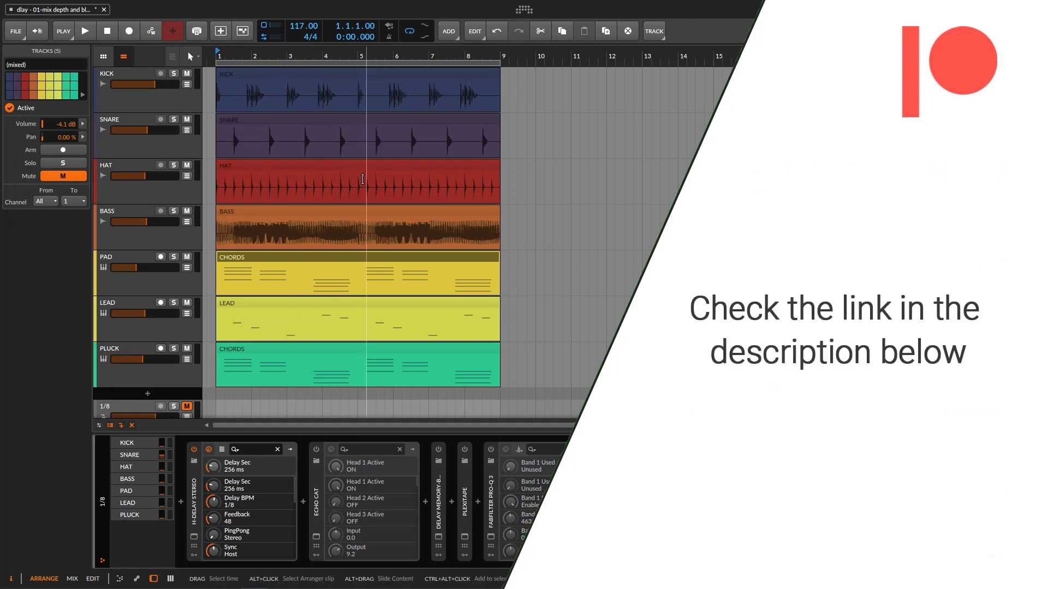
Play the full arrangement to hear the mix with the delay effect tracks muted, stopping before bar 9
click(84, 32)
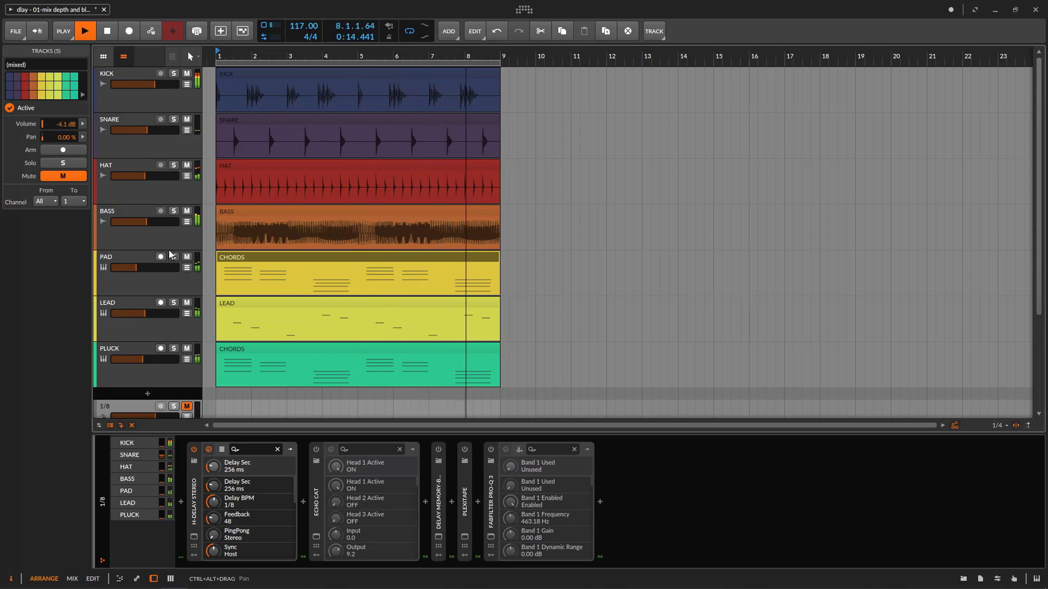
key(space)
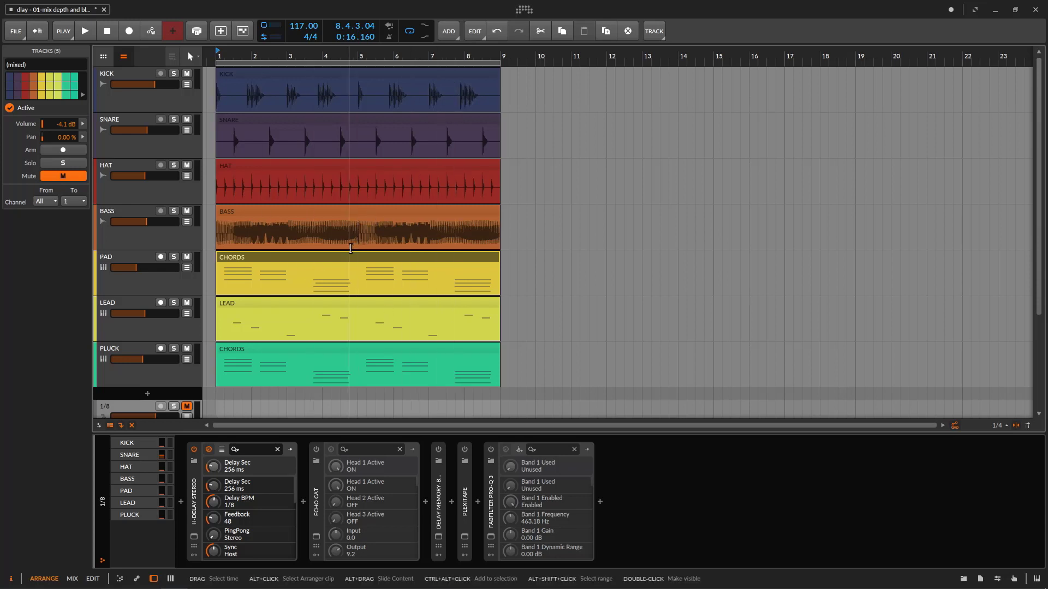
Enable ValhallaVintageVerb on the Master track and set its mix to about 22.9 % while the song plays
scroll(328, 216, down, 3)
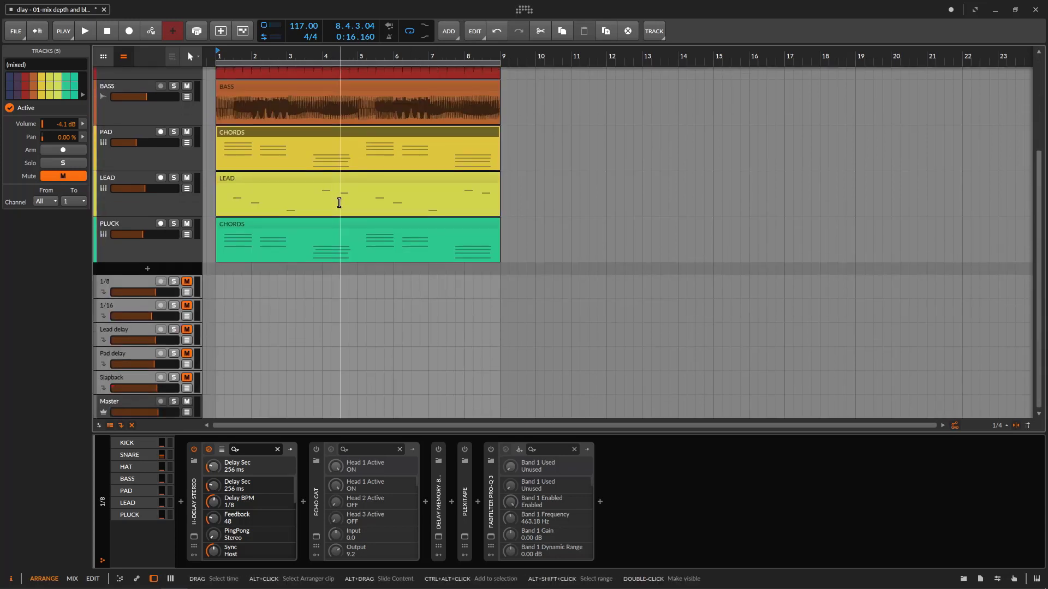
click(129, 401)
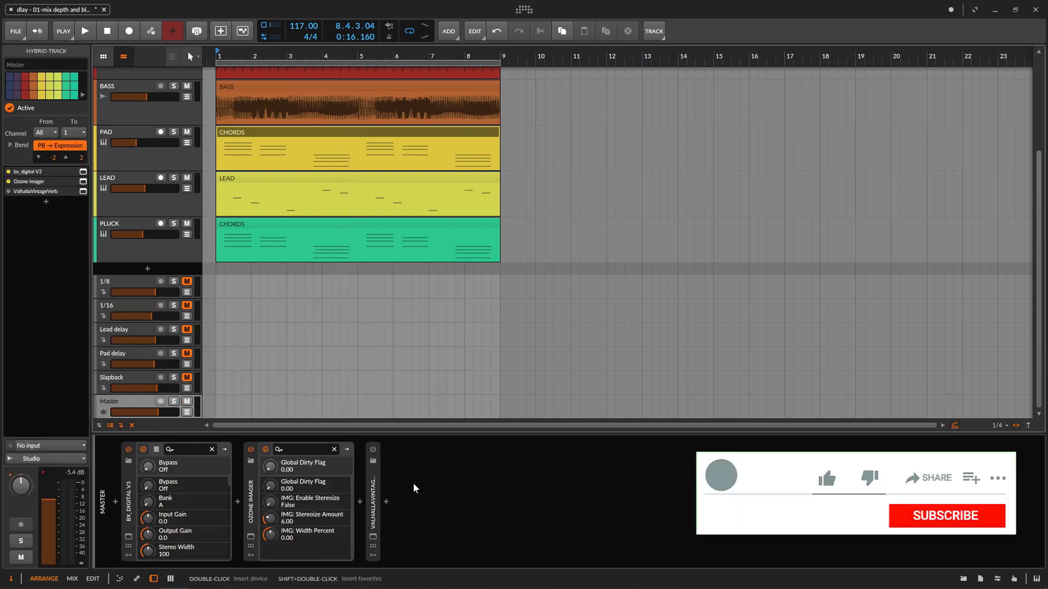
click(372, 449)
key(space)
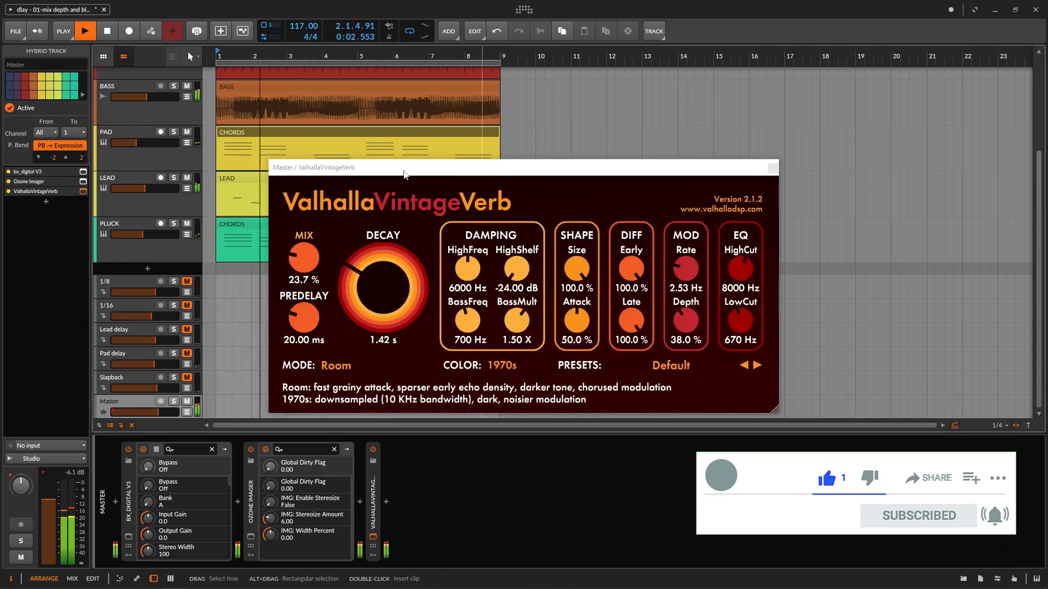
drag(405, 173, 555, 282)
scroll(450, 369, up, 3)
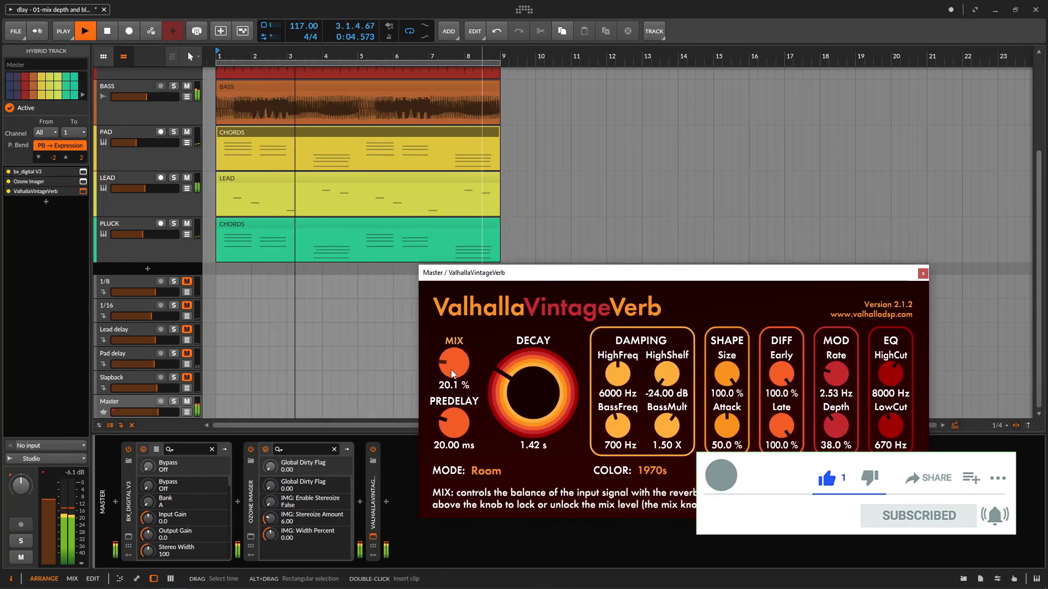
scroll(448, 368, down, 3)
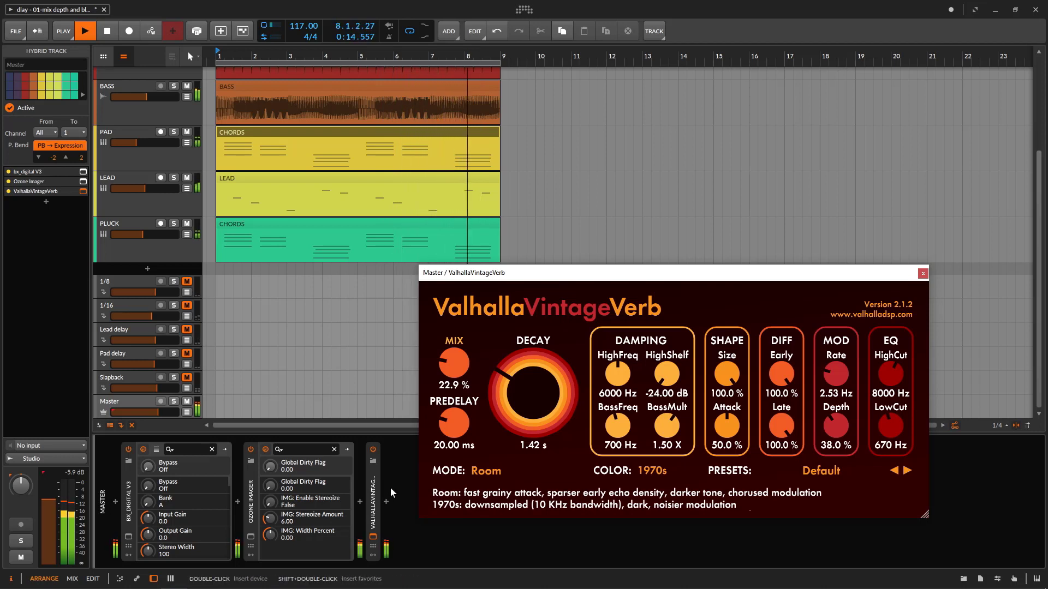
Stop playback, bypass ValhallaVintageVerb on the Master track and close its plug-in window
key(space)
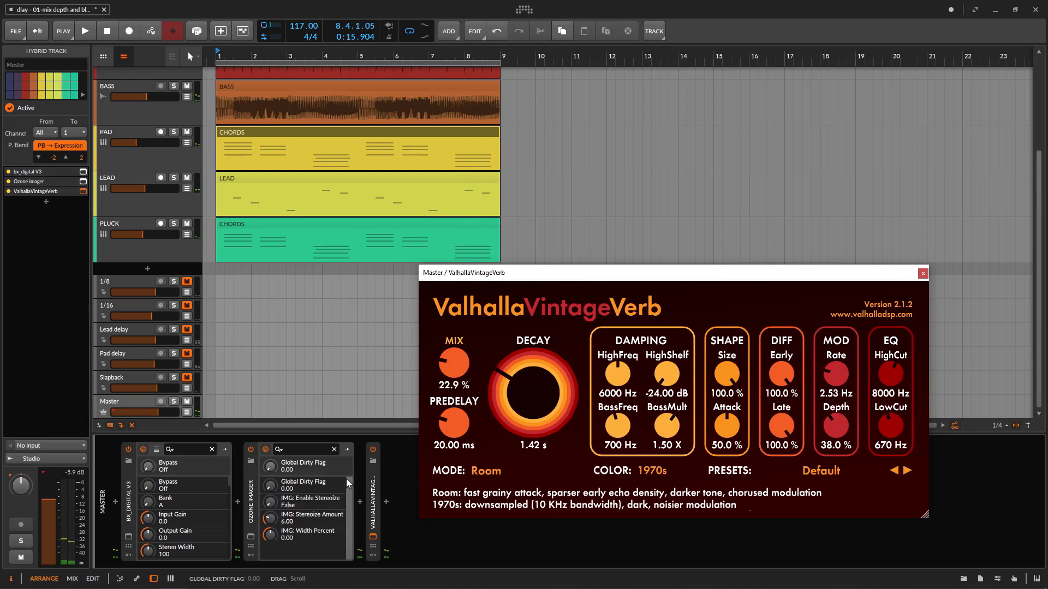
click(374, 450)
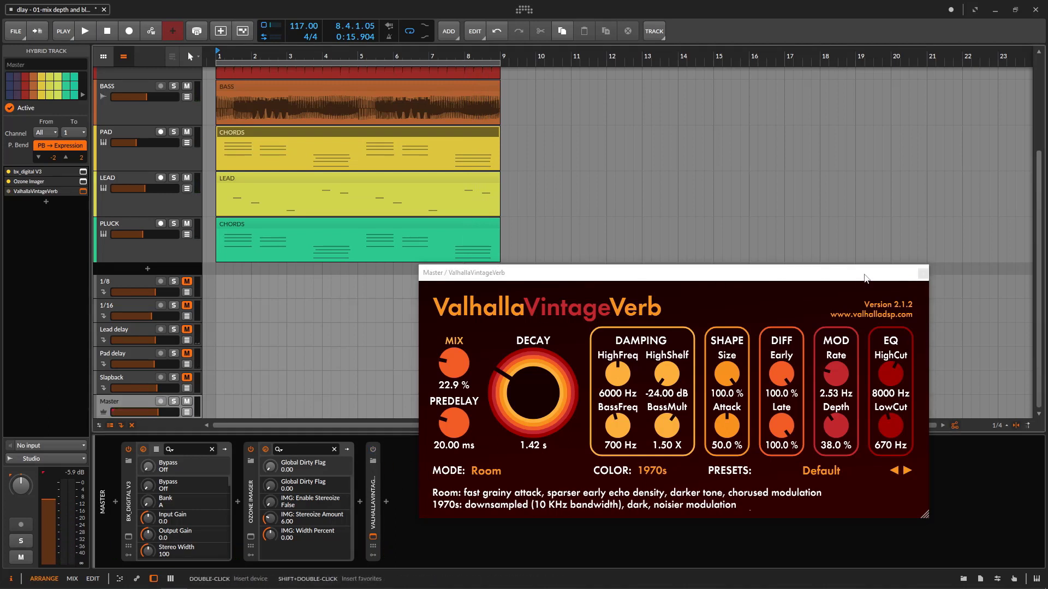
click(922, 273)
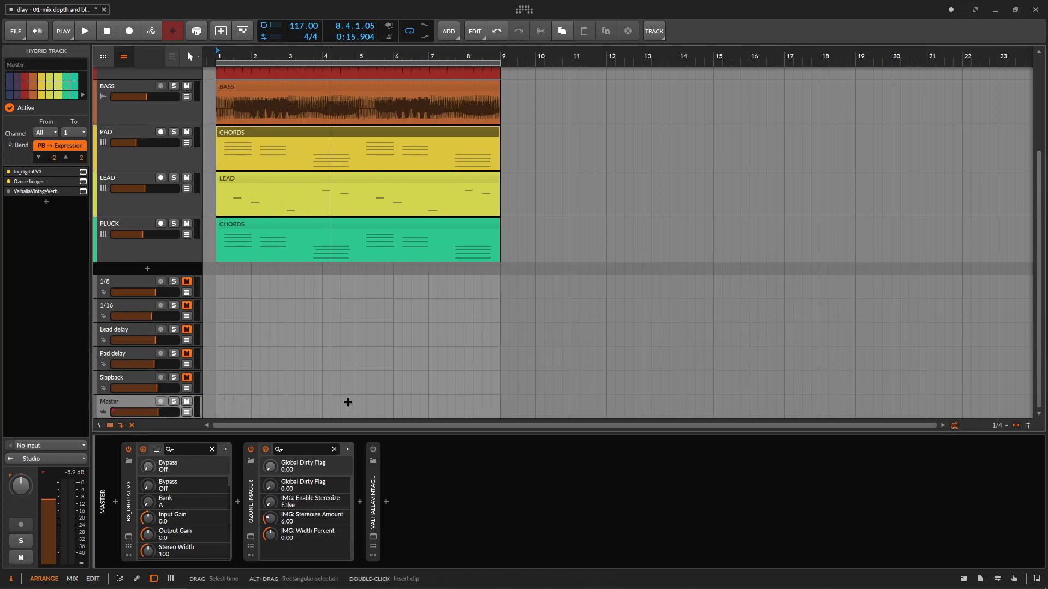
Select the SNARE track, solo SNARE, KICK and HAT, and start playback
scroll(522, 352, up, 3)
click(151, 137)
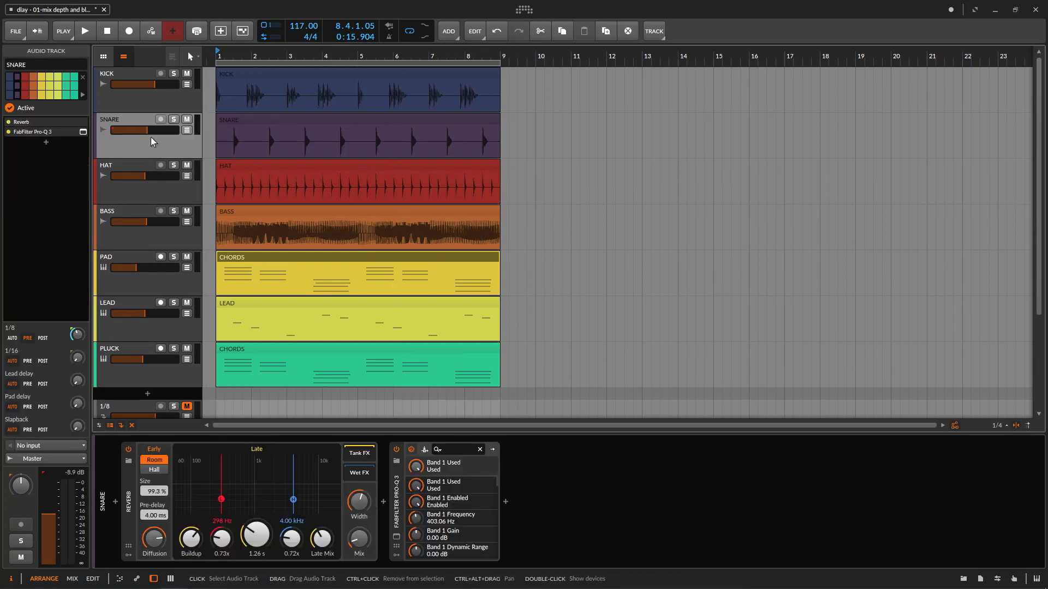
click(174, 120)
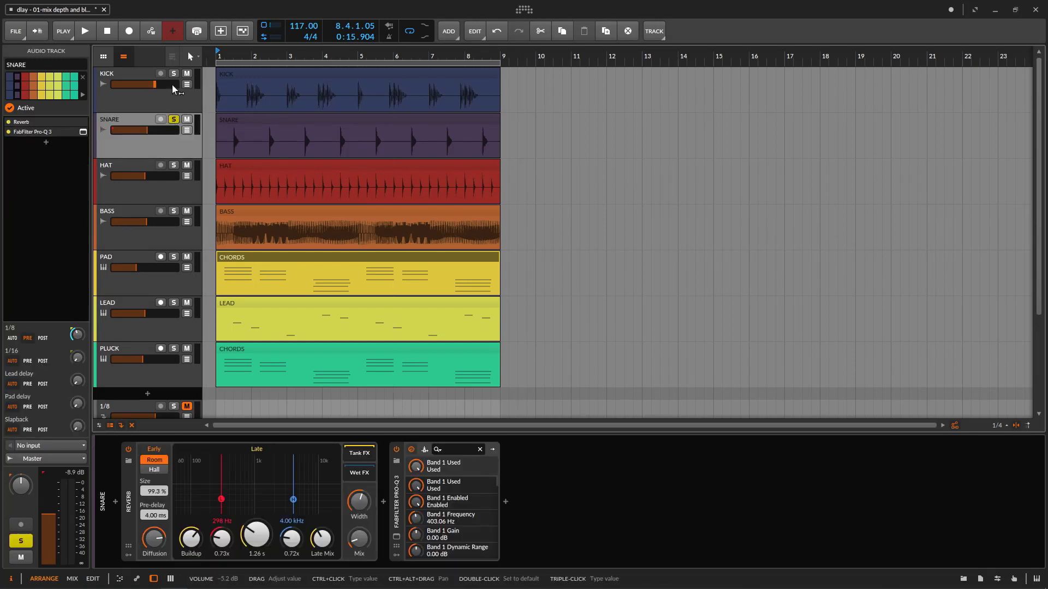
click(174, 74)
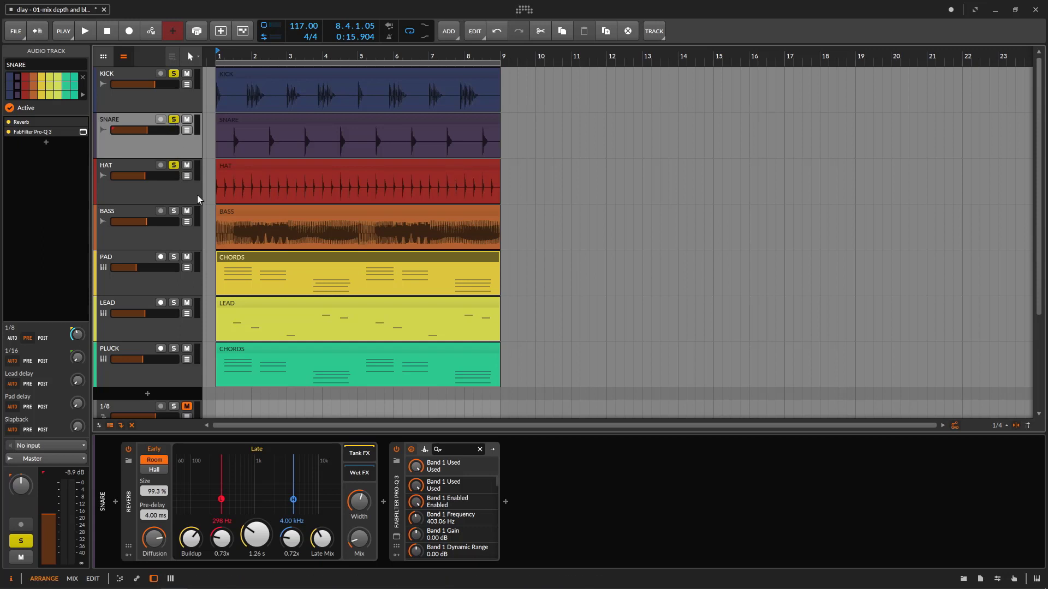
scroll(194, 229, down, 3)
scroll(191, 263, up, 3)
click(85, 31)
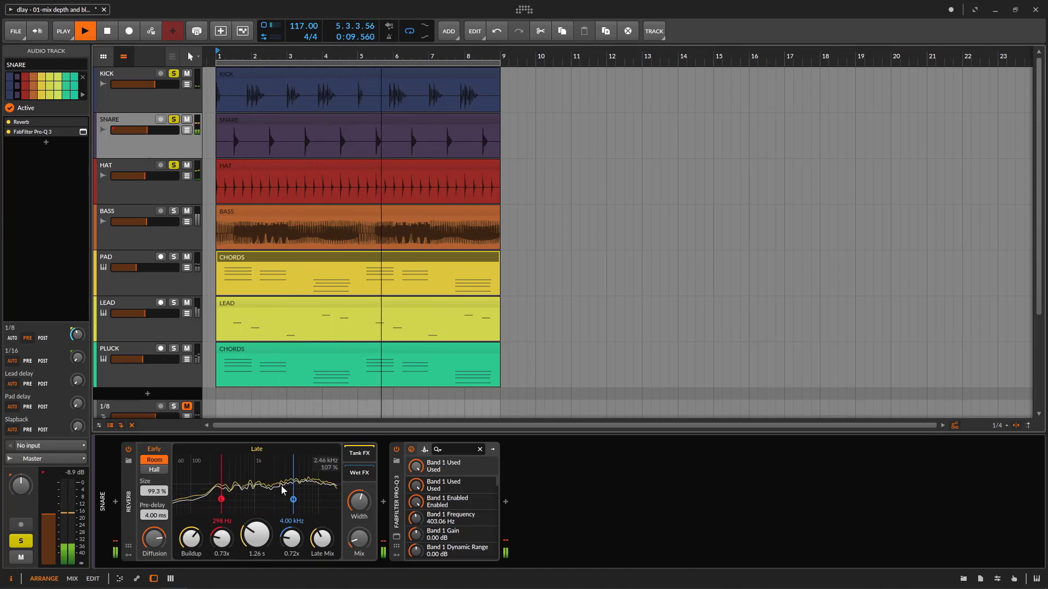
Bypass and re-enable the Reverb device on the SNARE track to compare the sound during playback
click(128, 451)
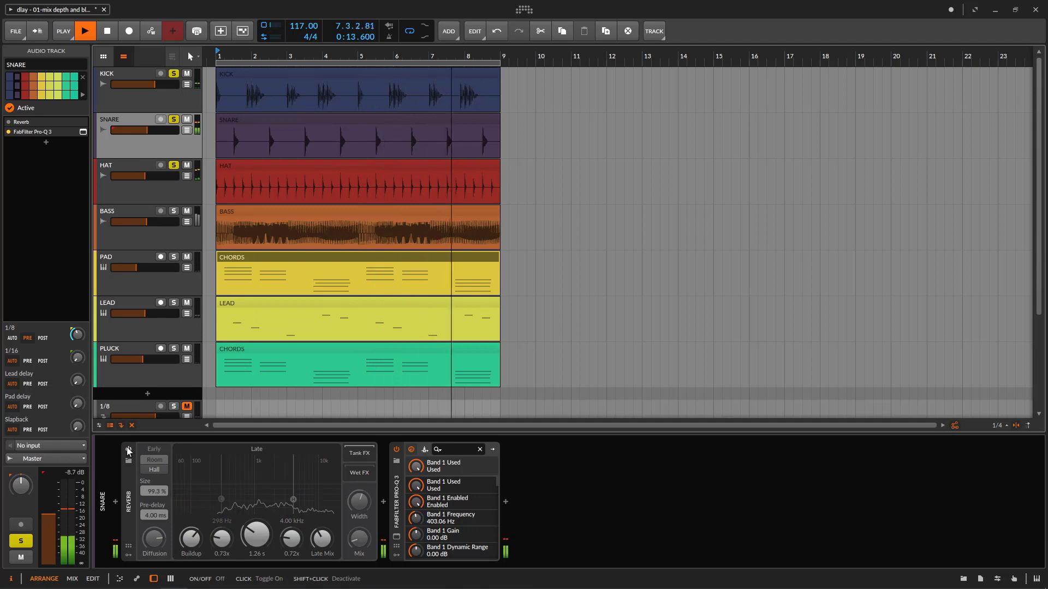
click(129, 450)
Unmute the 1/8 effect track to hear its delay on the soloed drums
scroll(136, 251, down, 3)
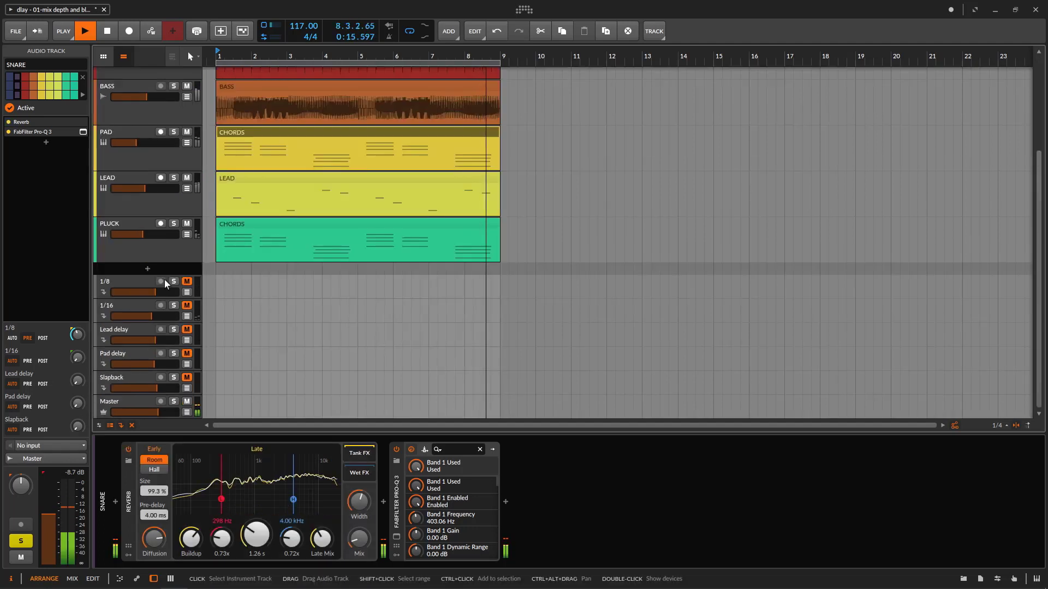
click(186, 282)
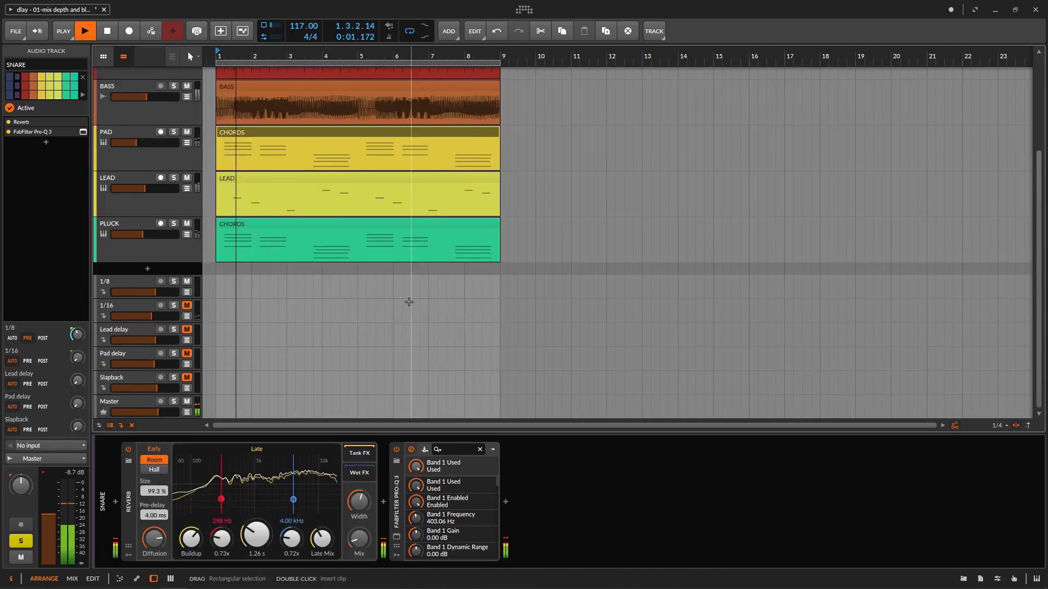
scroll(408, 303, up, 3)
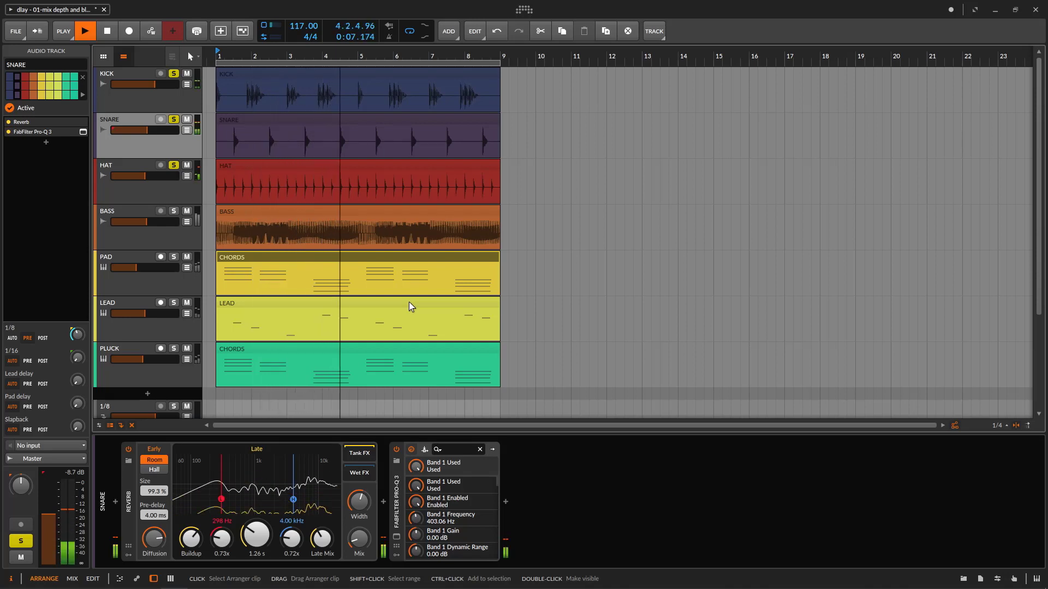
Open the H-Delay Stereo plug-in window from the 1/8 effect track
scroll(164, 289, down, 3)
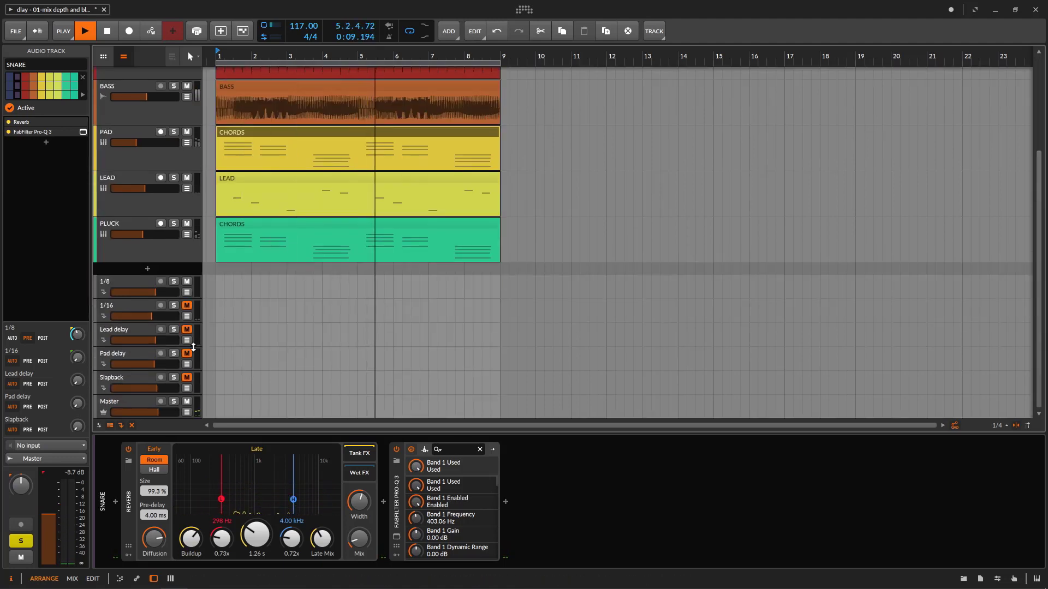
click(110, 284)
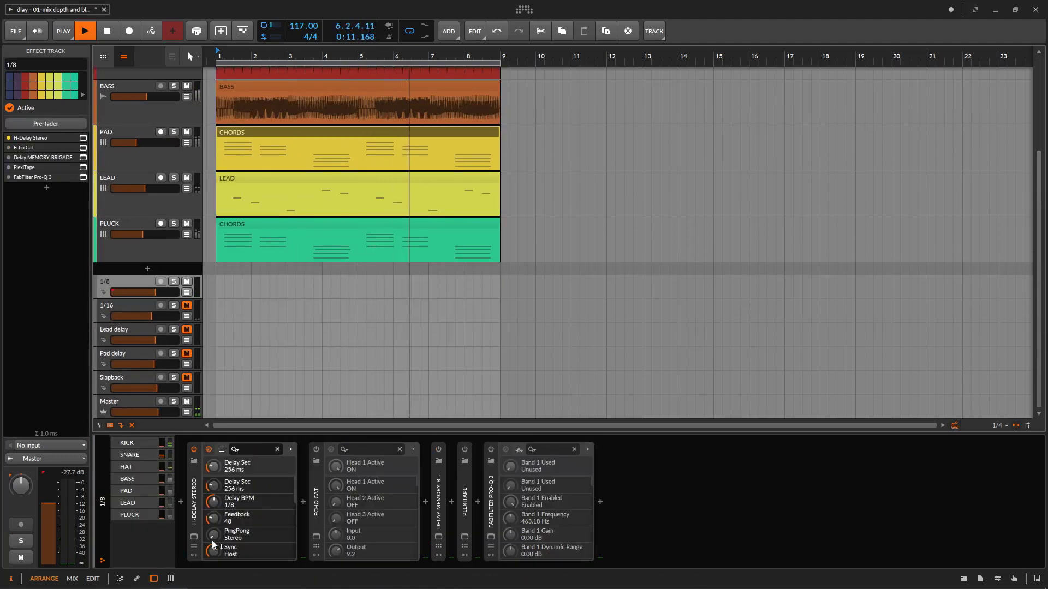
click(195, 537)
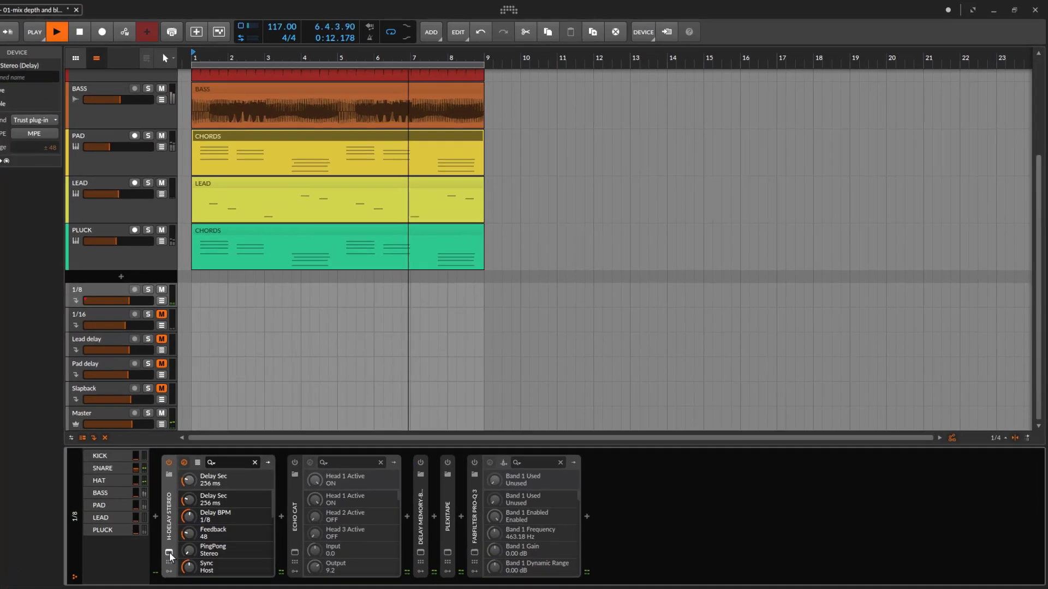
click(169, 553)
scroll(479, 219, up, 3)
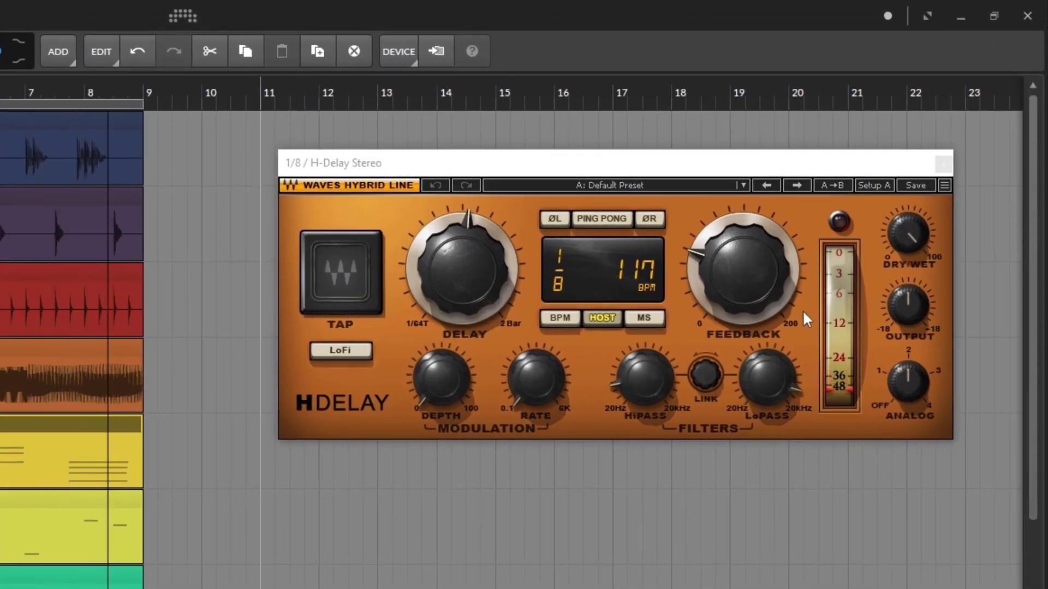
mouse_move(718, 276)
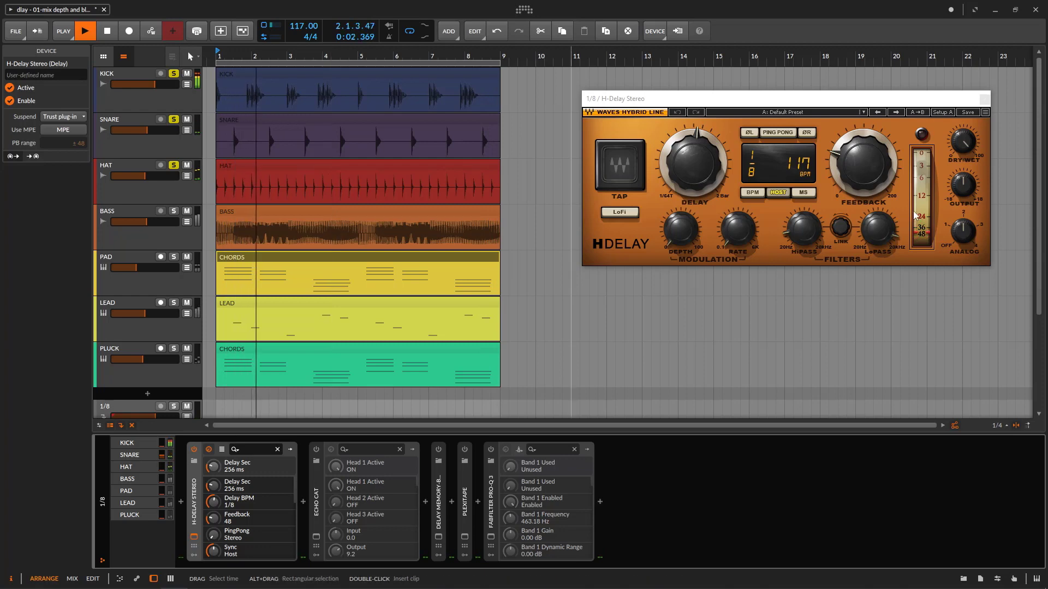
key(space)
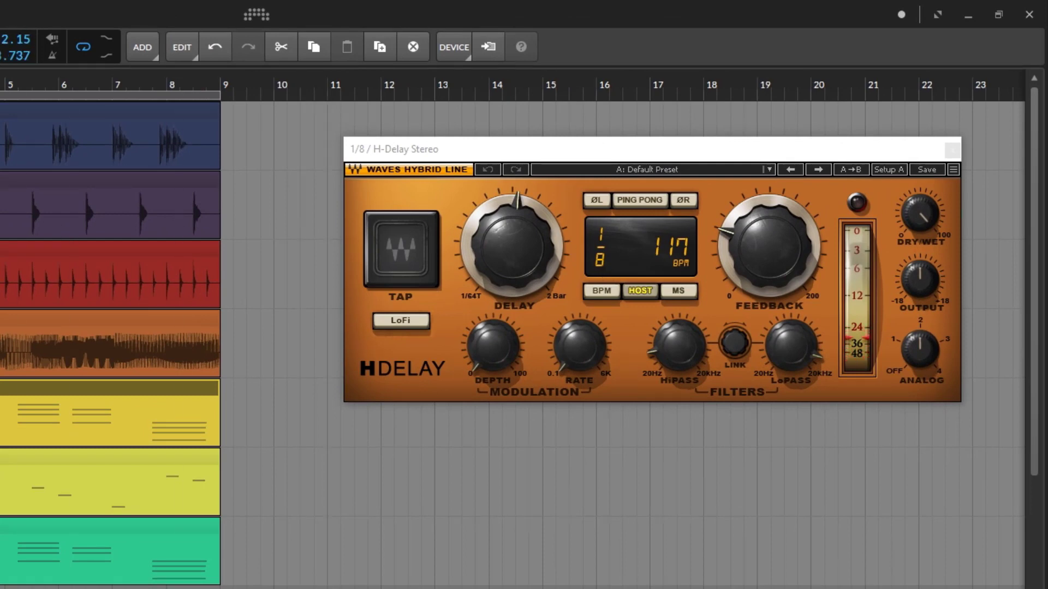
Try H-Delay delay times of 1/16 and 1/4, listening to each on the drums
click(1, 413)
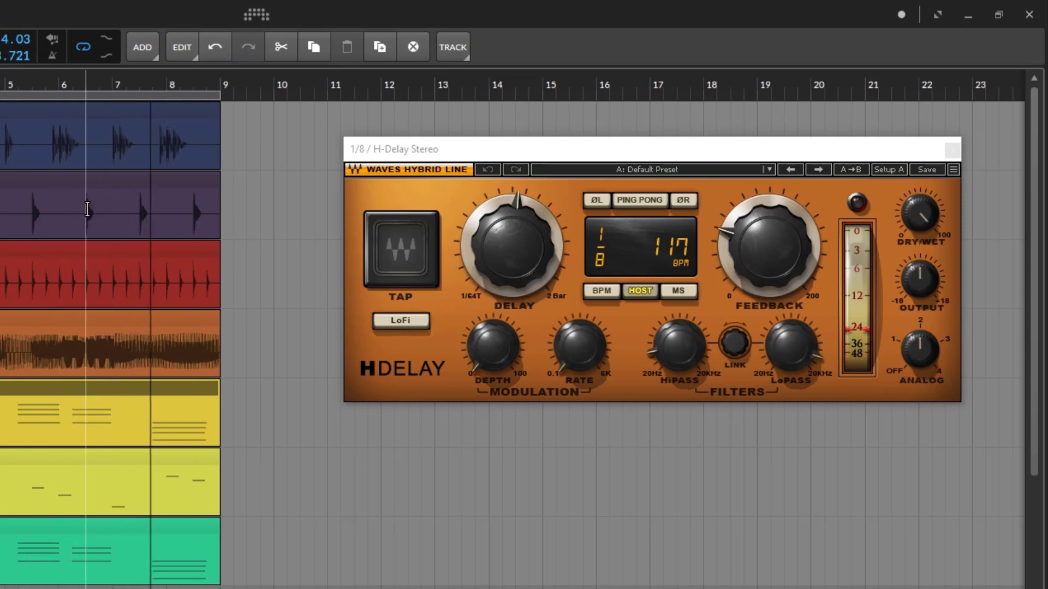
drag(512, 247, 512, 260)
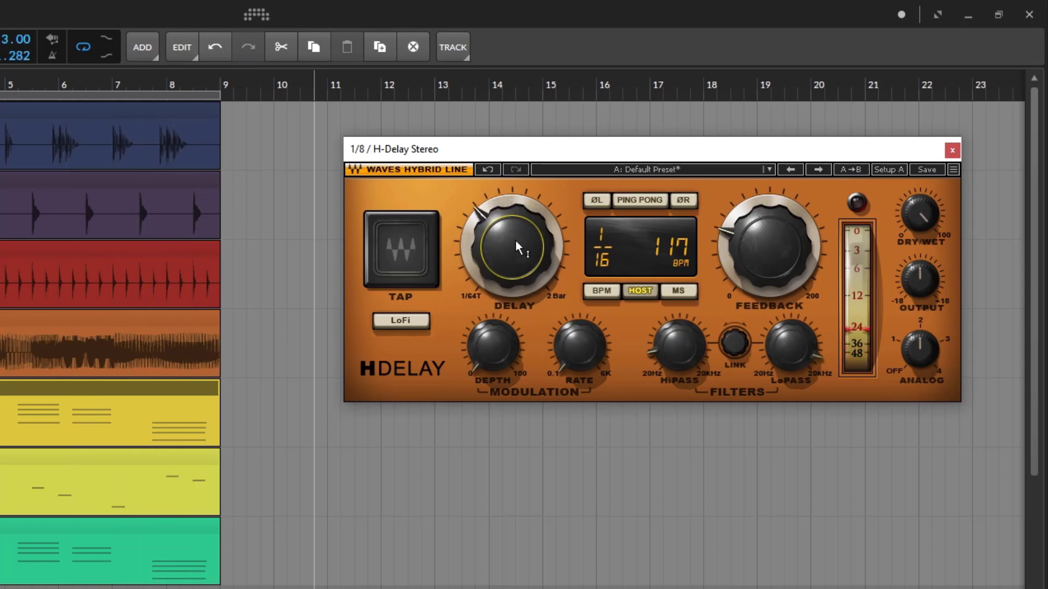
click(262, 394)
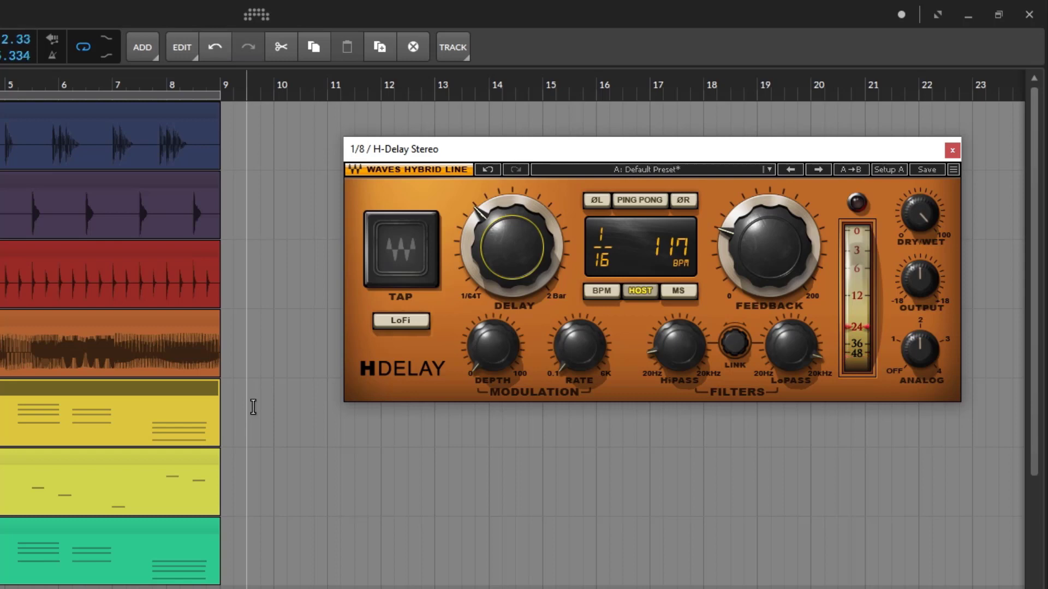
drag(283, 404, 315, 399)
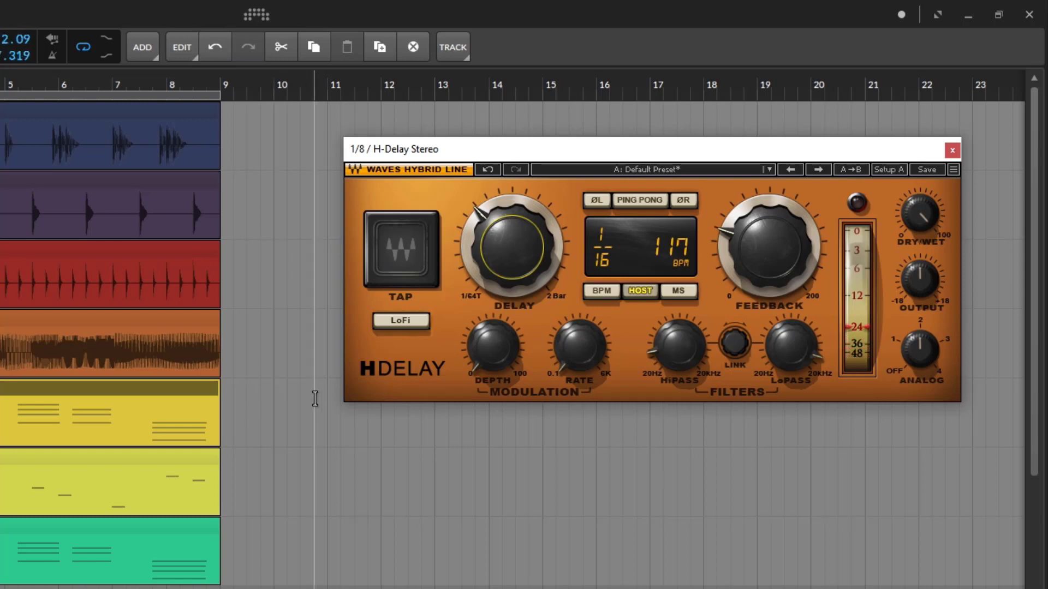
drag(523, 266, 523, 235)
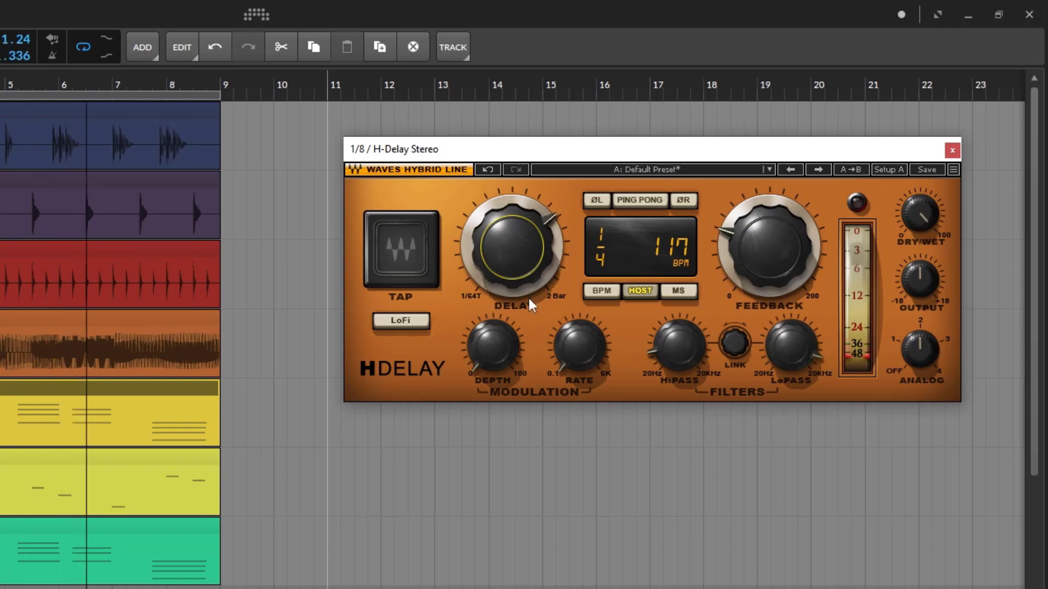
mouse_move(553, 365)
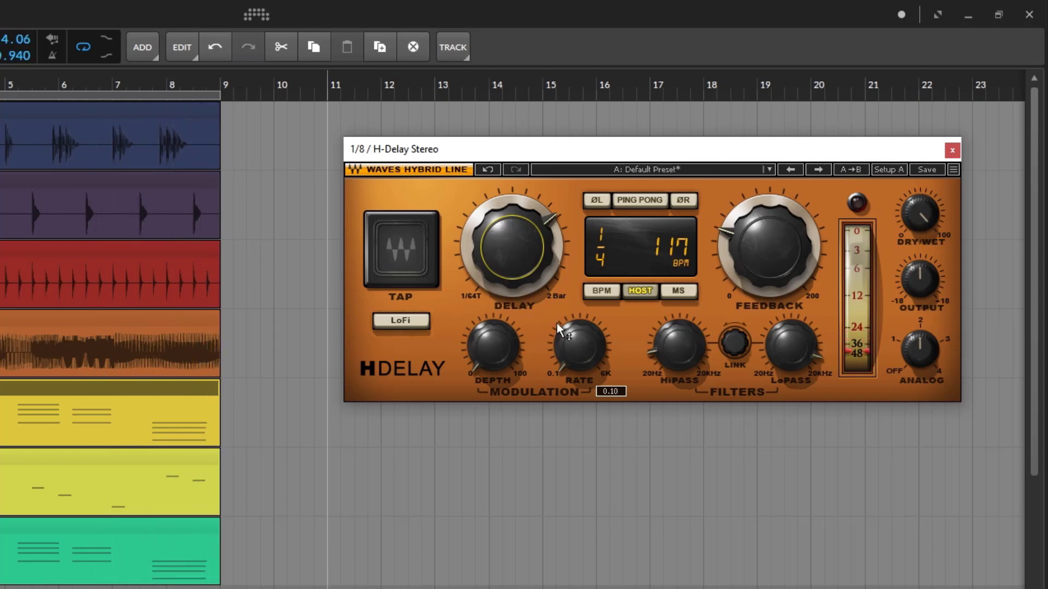
Try an H-Delay time of 1/8 triplet, then return the delay to 1/8
drag(542, 288, 542, 305)
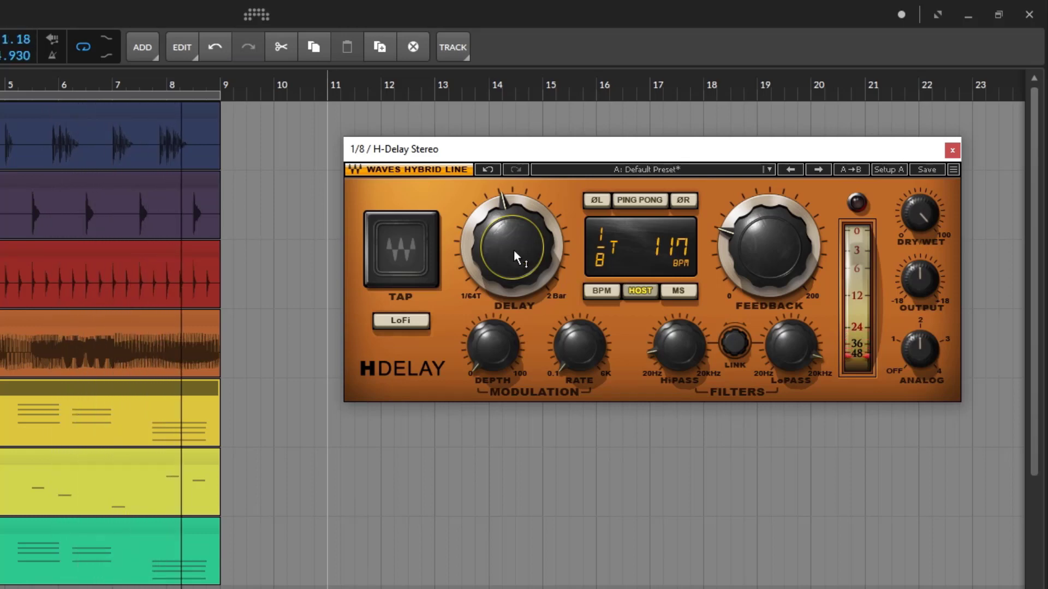
drag(516, 270, 516, 262)
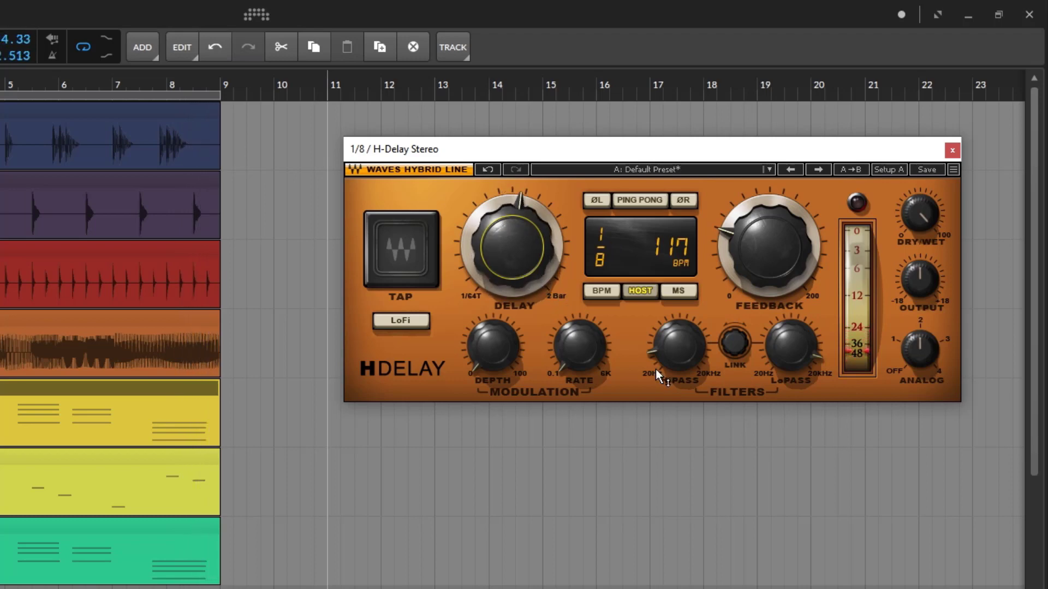
click(664, 415)
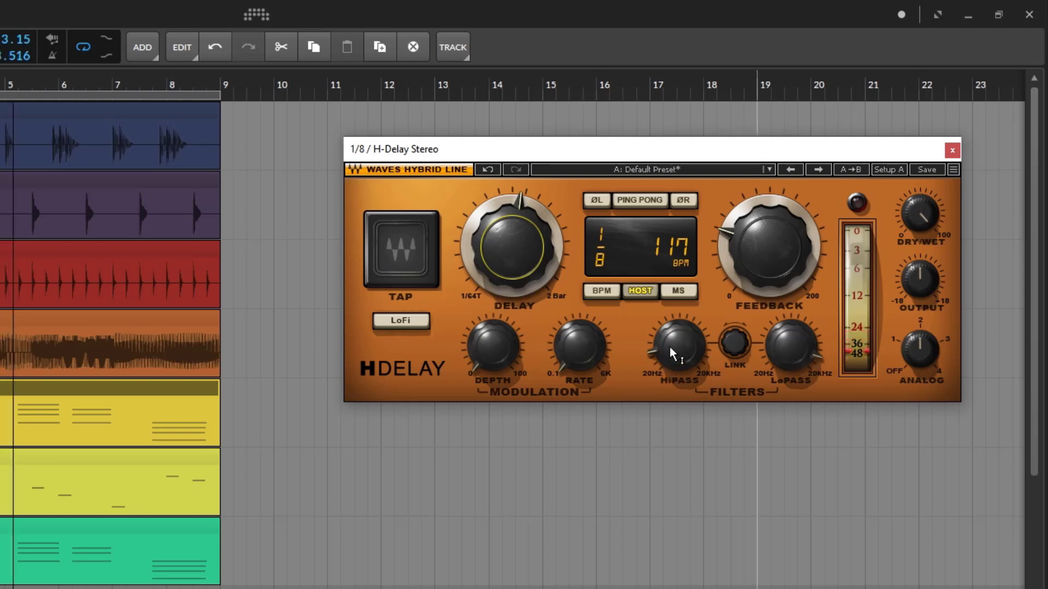
mouse_move(673, 353)
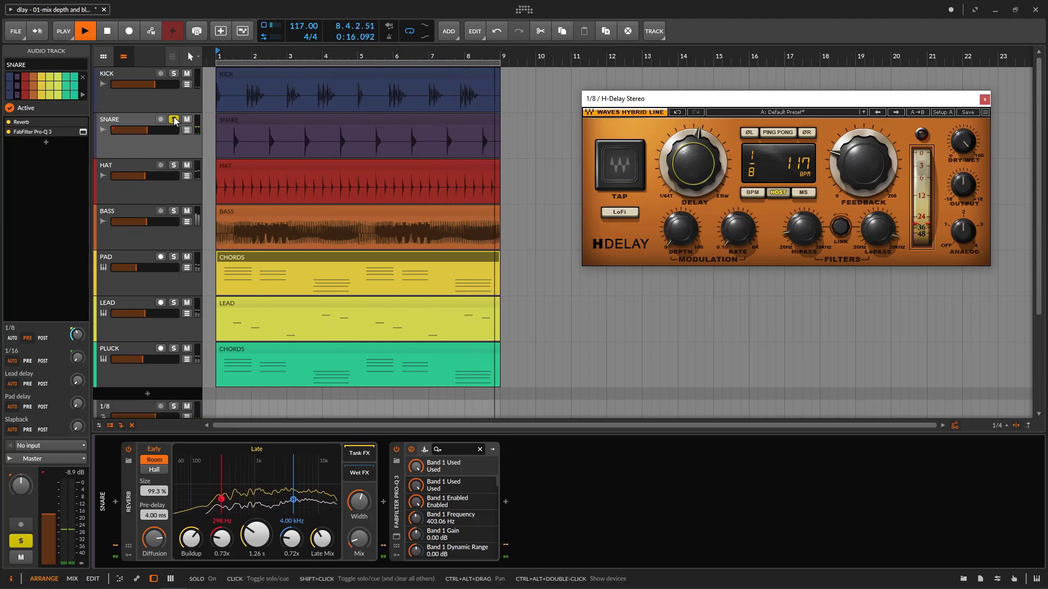
Solo the HAT track alongside SNARE and select it to show its delay sends
click(174, 166)
click(157, 198)
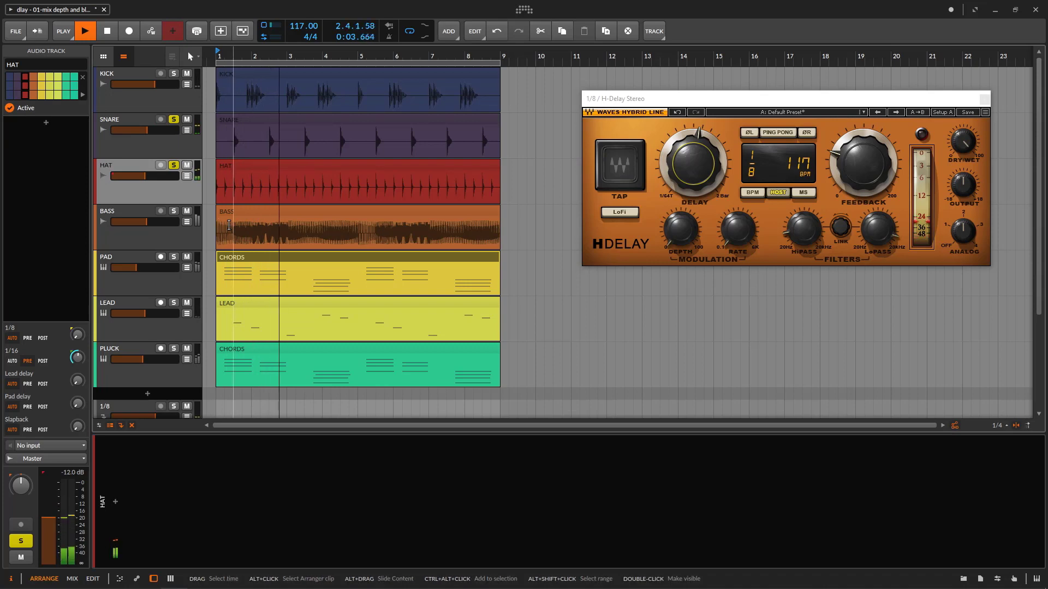
Unmute the 1/16 effect track, open its H-Delay Stereo window and close the 1/8 track's H-Delay window
scroll(197, 268, down, 3)
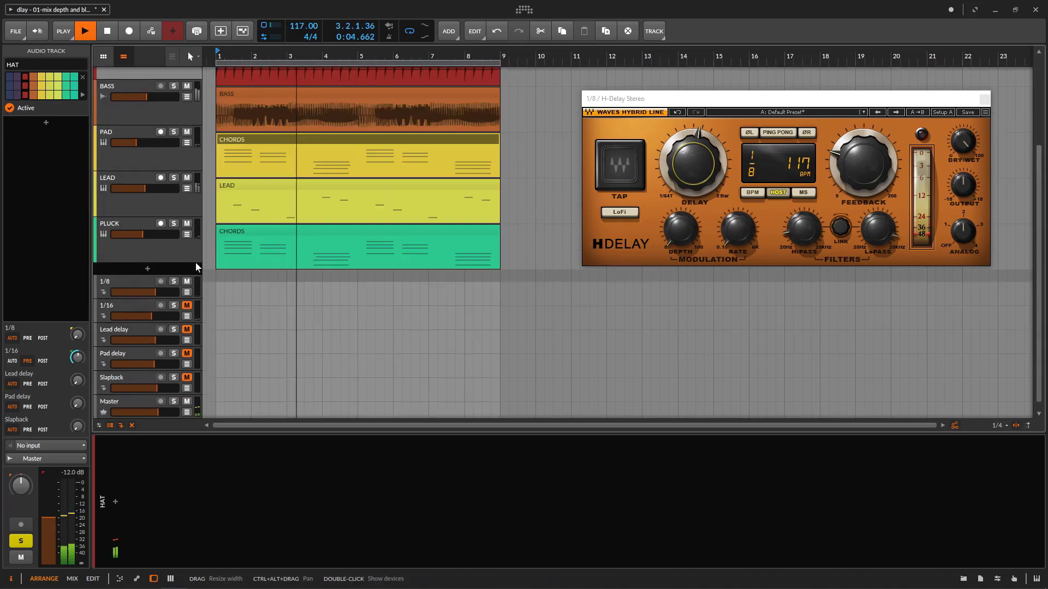
click(186, 305)
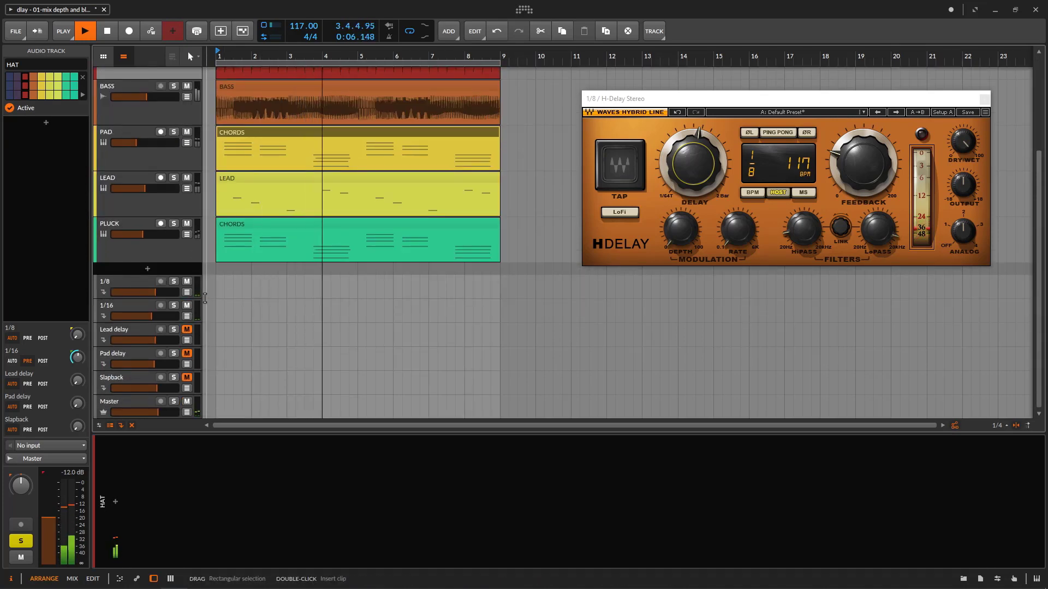
click(136, 310)
click(195, 537)
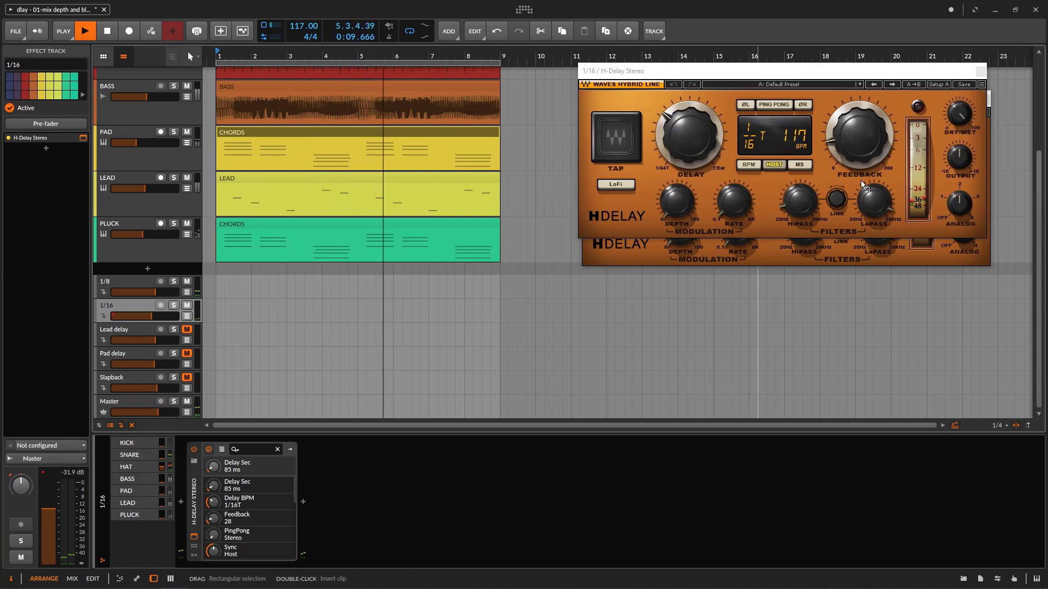
drag(911, 76, 840, 66)
click(985, 99)
Try a 1/8 delay time in the 1/16 track's H-Delay against the drums, then set it to 1/16
scroll(431, 273, up, 3)
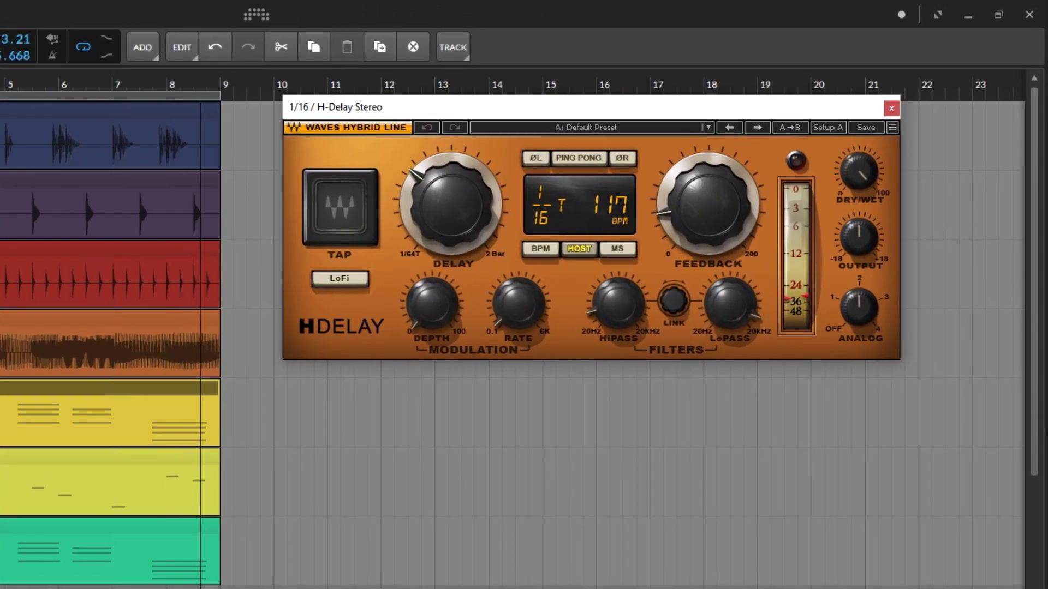
scroll(511, 344, down, 3)
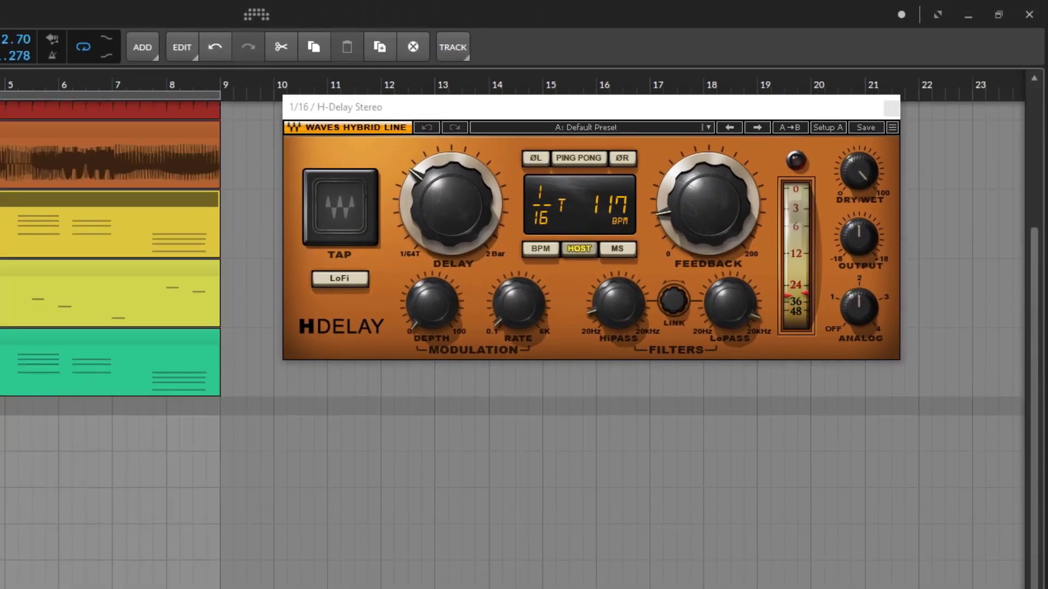
scroll(82, 306, up, 3)
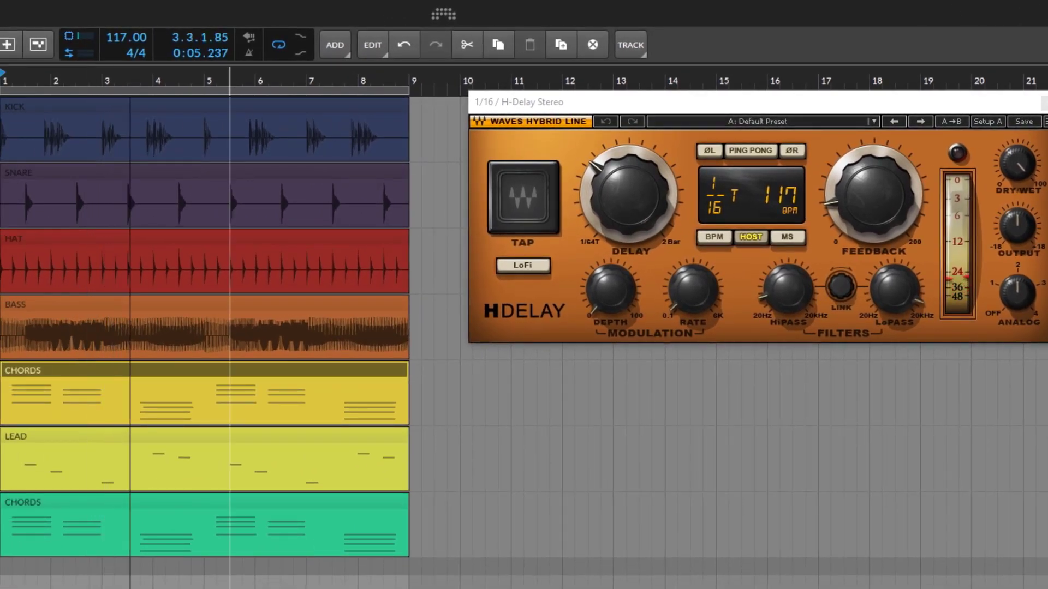
key(e)
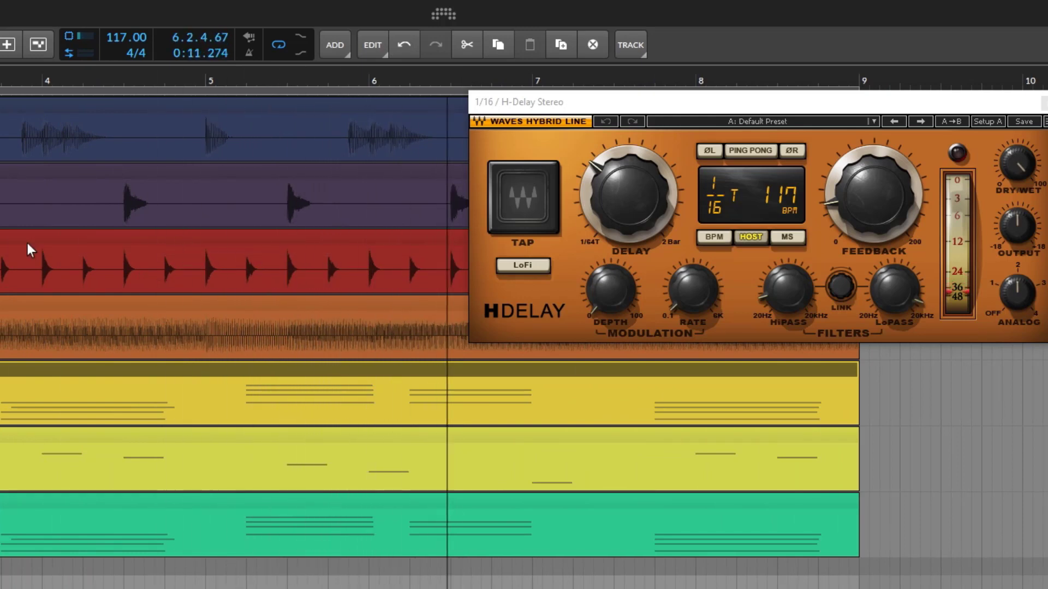
scroll(27, 244, down, 3)
scroll(624, 417, up, 3)
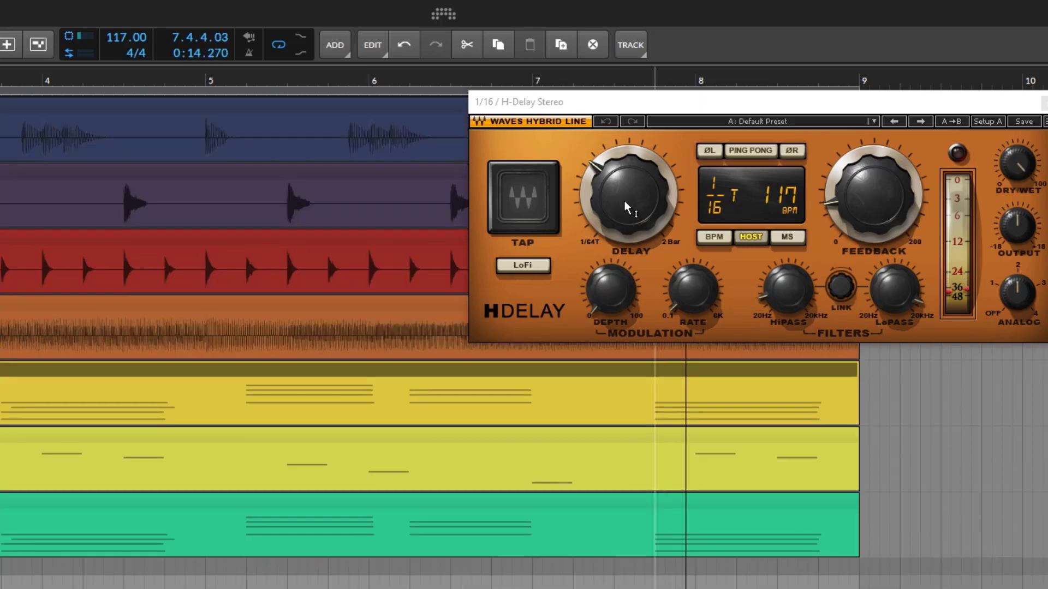
drag(627, 208, 627, 181)
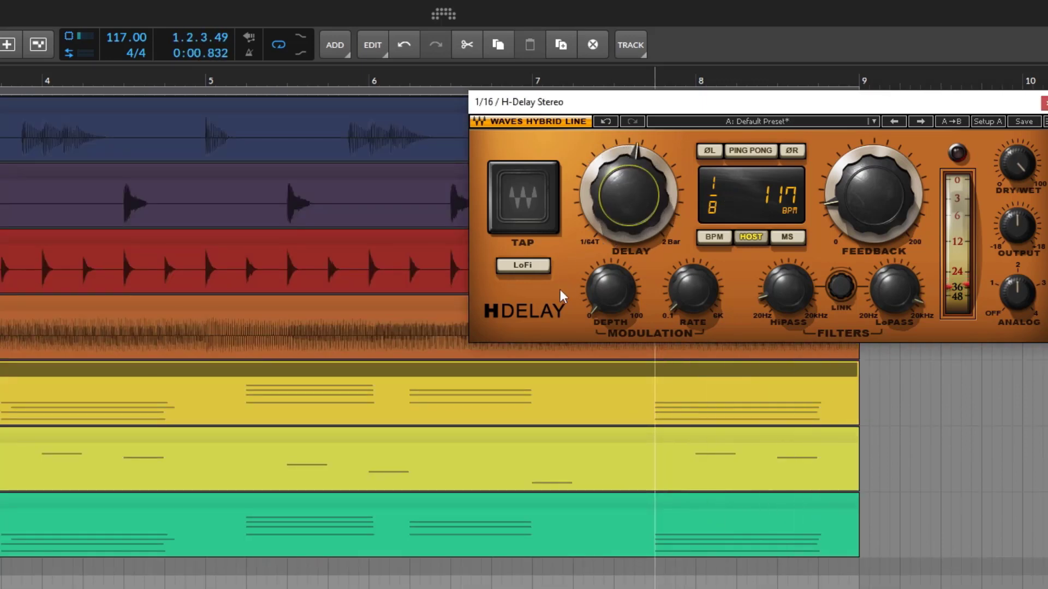
drag(548, 109, 627, 386)
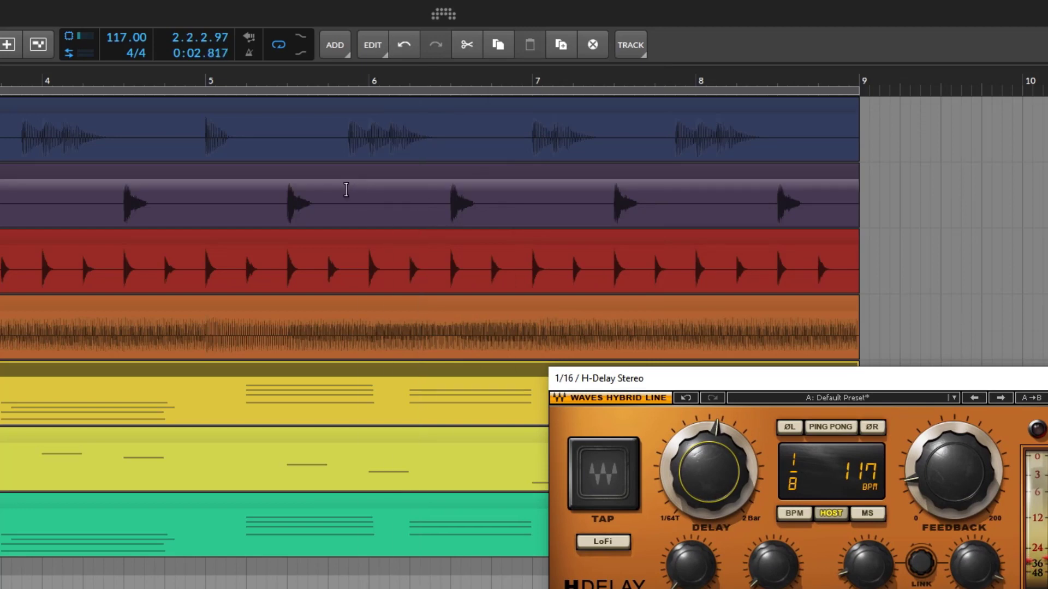
drag(861, 382, 848, 355)
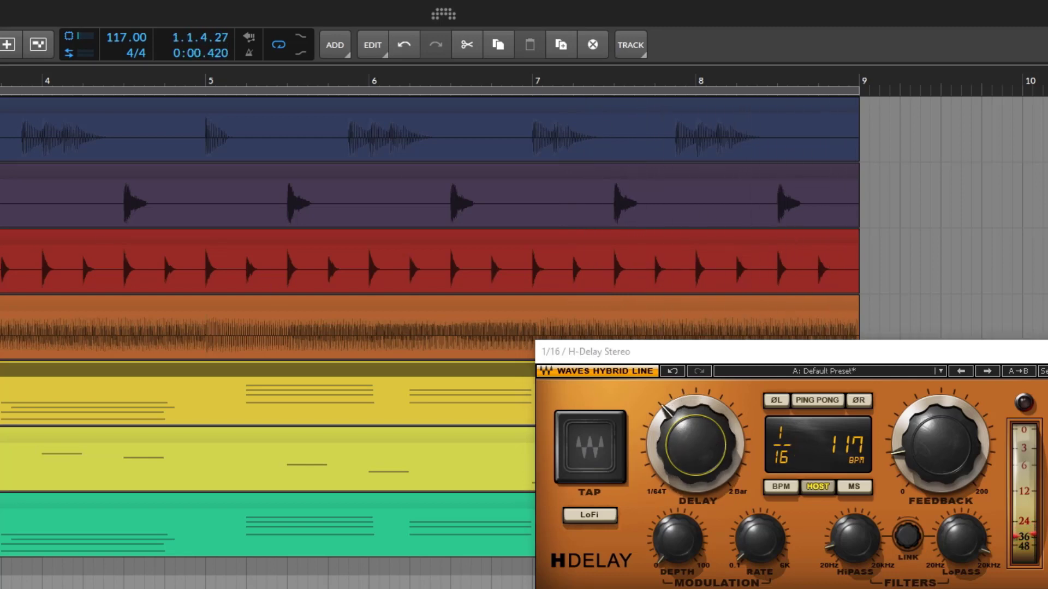
Select the 1/8 and 1/16 effect tracks together and toggle their mute to compare the drums, ending with both muted
scroll(430, 336, down, 3)
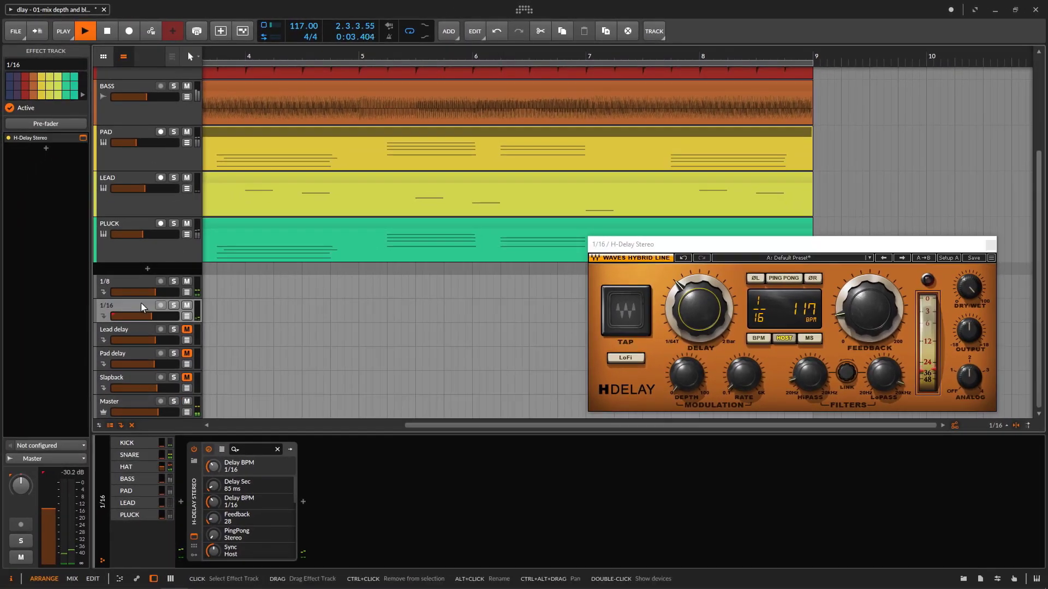
click(140, 284)
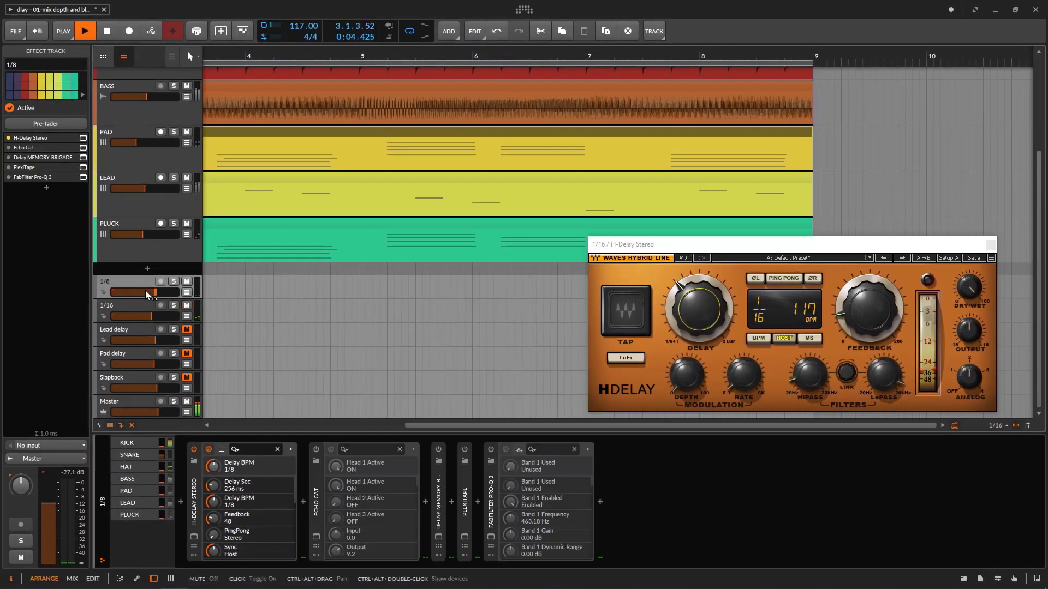
shift+click(135, 305)
click(188, 282)
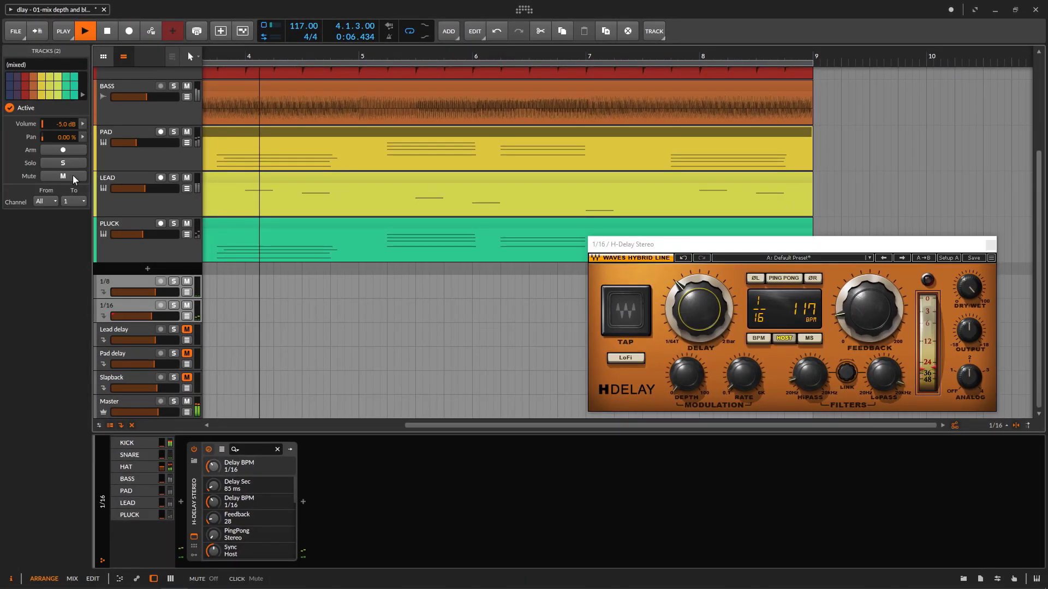
scroll(457, 219, up, 3)
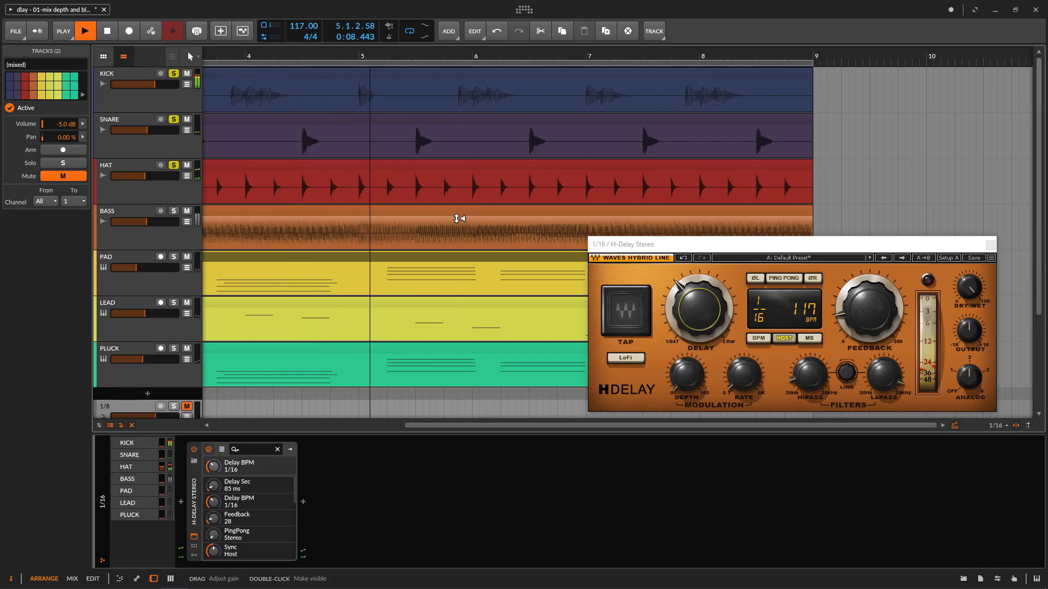
scroll(457, 219, down, 3)
click(64, 176)
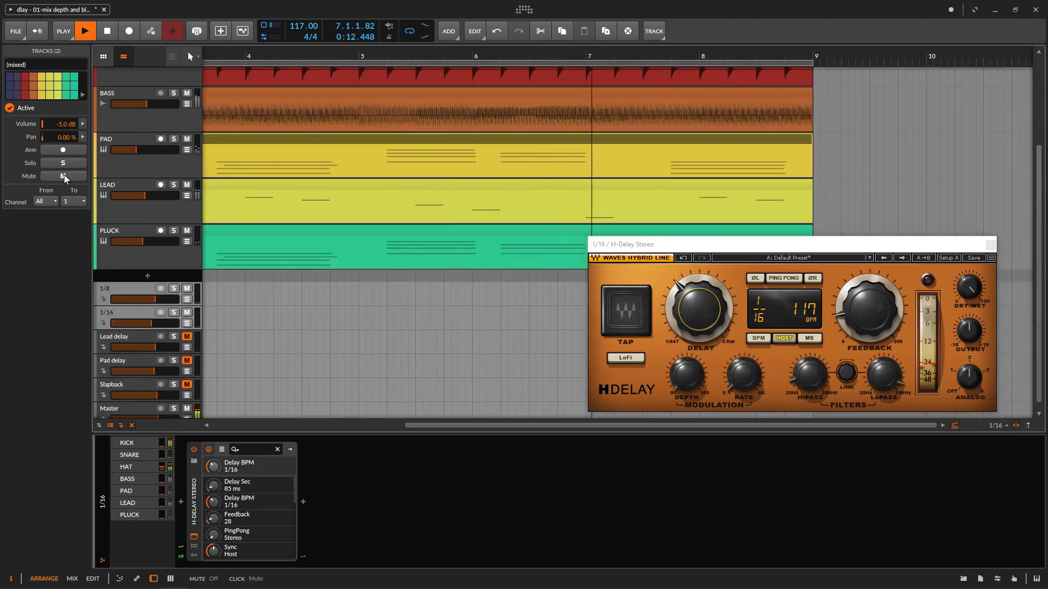
click(64, 177)
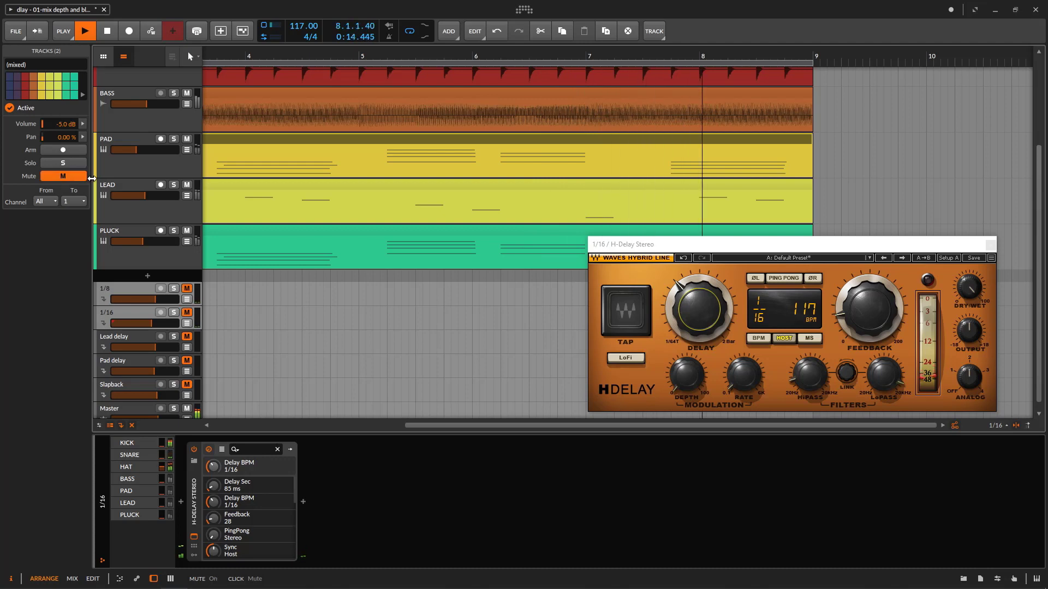
Close the 1/16 track's H-Delay window and stop playback
scroll(491, 213, up, 3)
click(990, 245)
key(space)
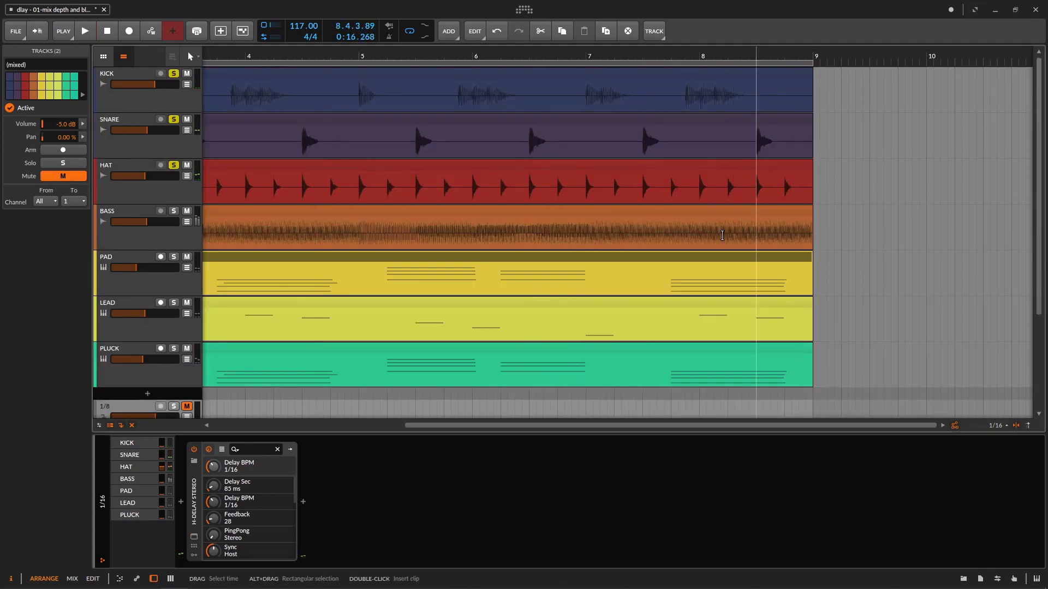
Solo the PAD track and play it, comparing its sound with ValhallaVintageVerb bypassed and re-enabled
click(146, 286)
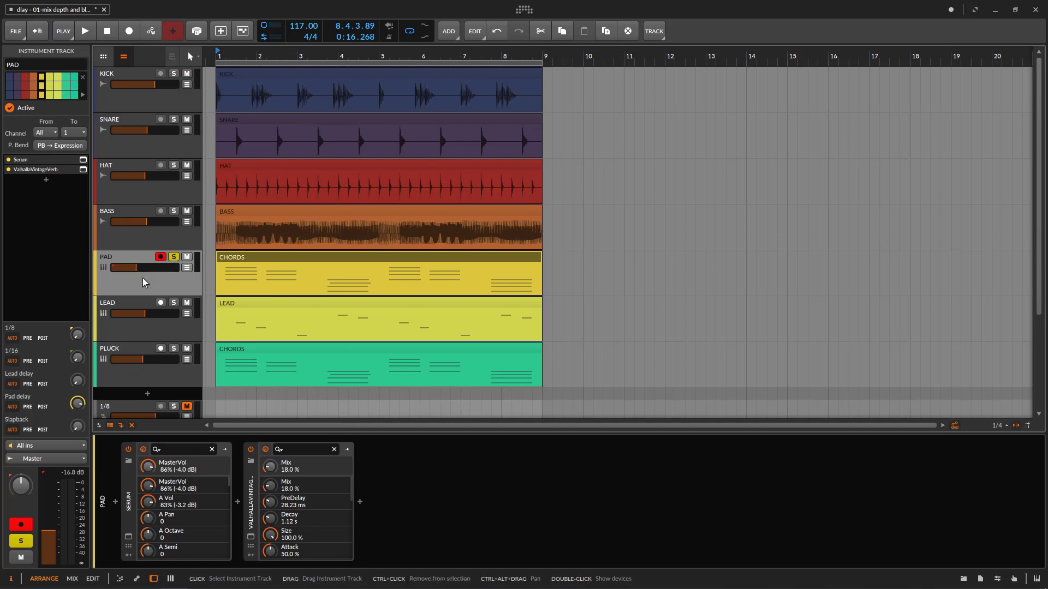
scroll(145, 282, down, 3)
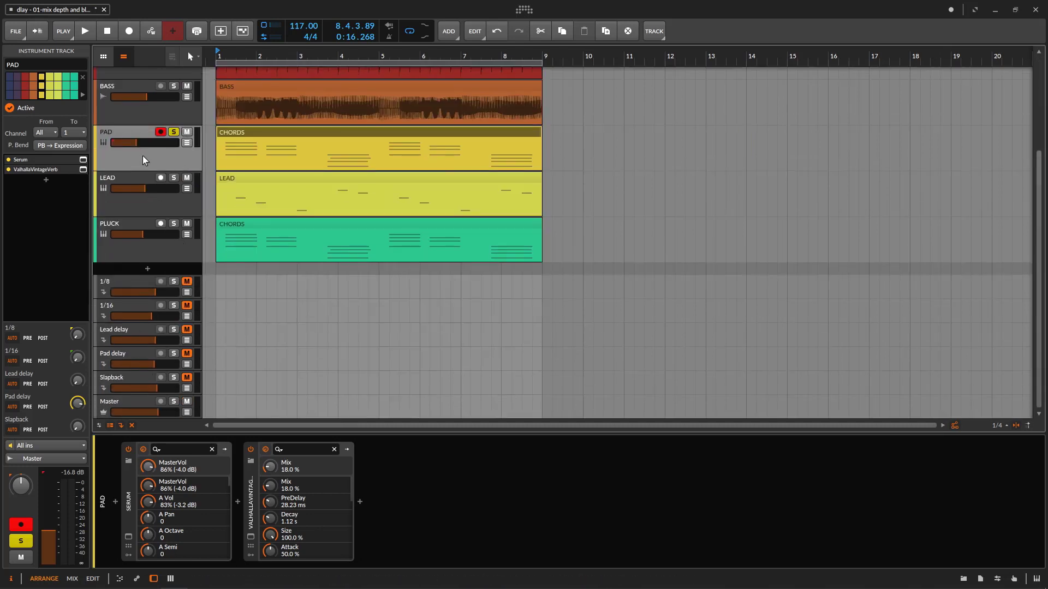
key(space)
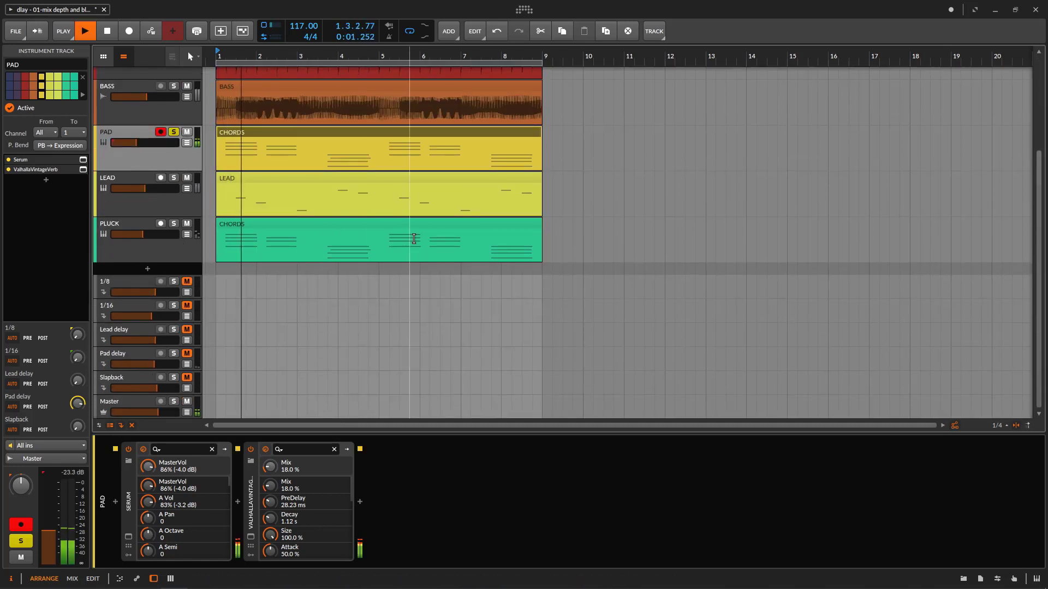
double_click(155, 157)
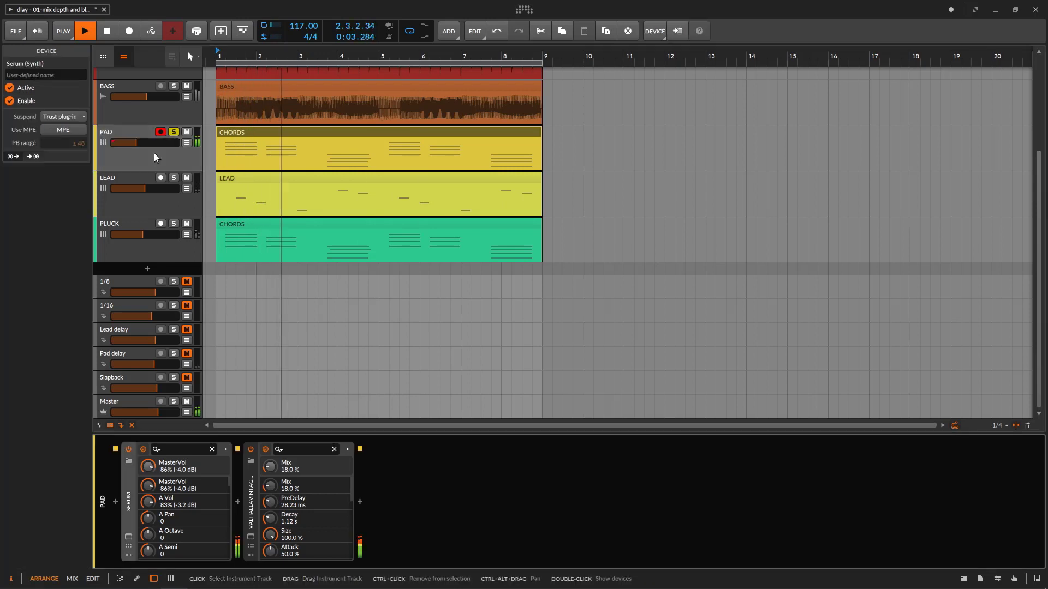
click(250, 450)
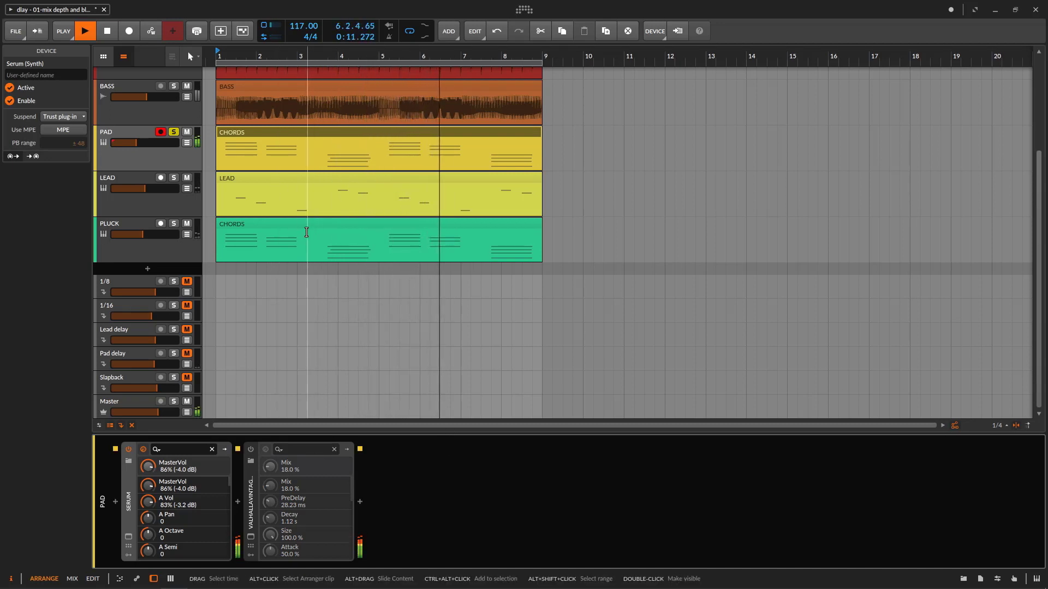
click(250, 451)
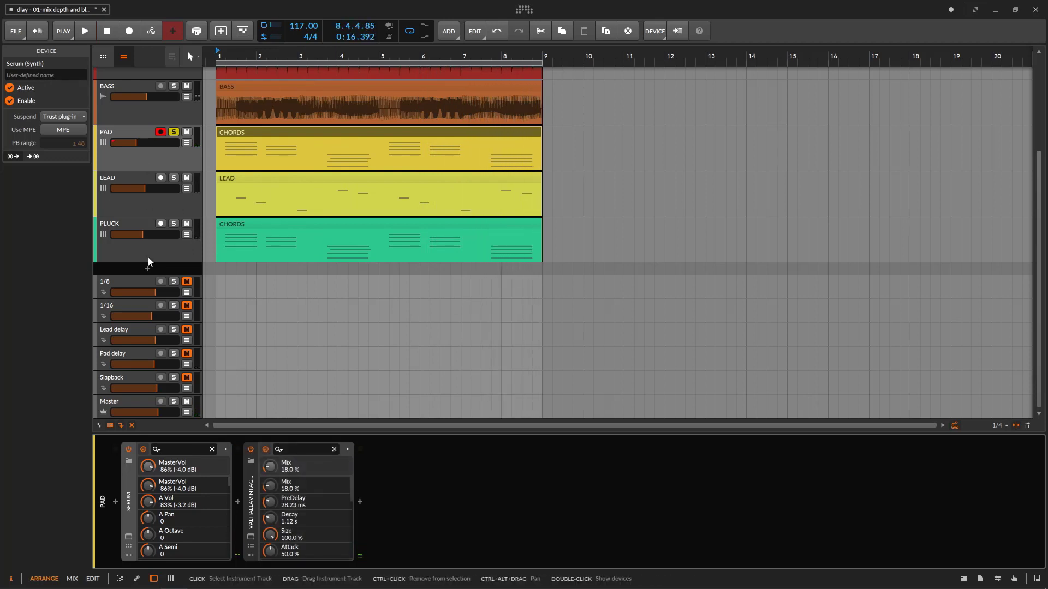
Unmute and solo the Pad delay effect track and play the pad through it
click(194, 356)
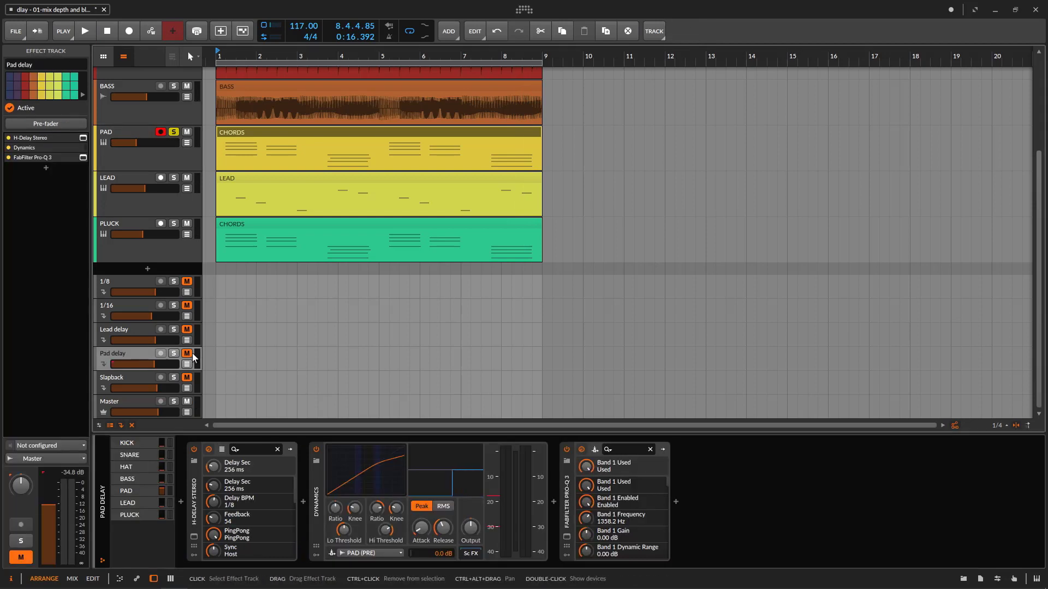
click(187, 354)
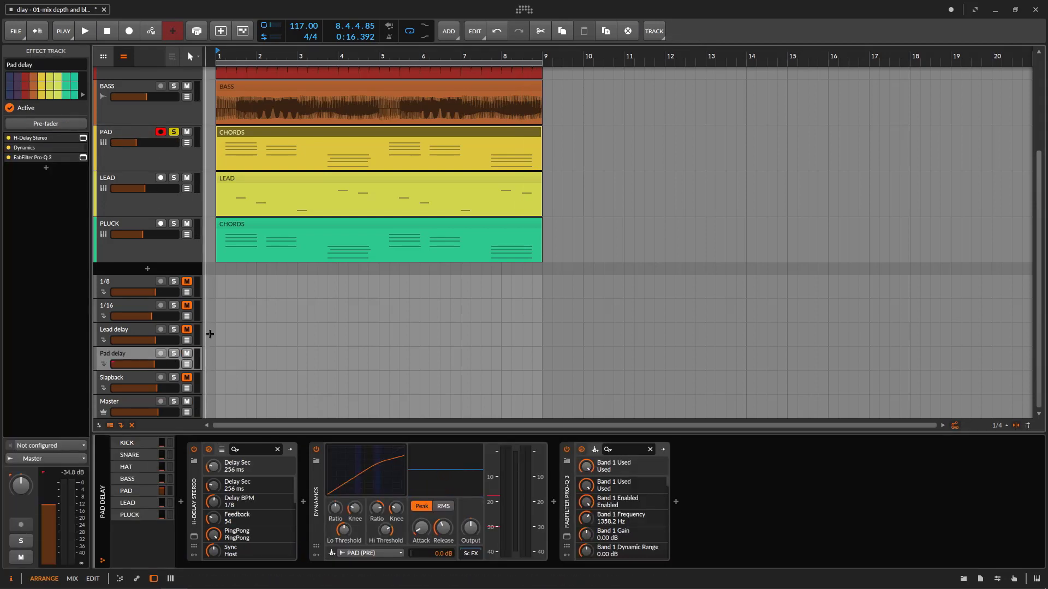
key(space)
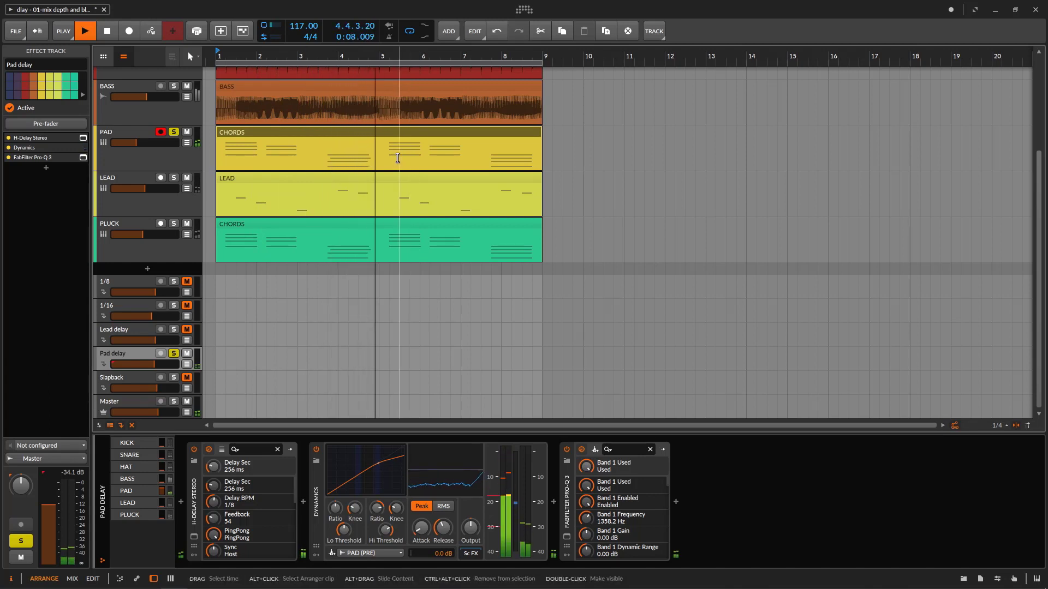
scroll(487, 265, up, 3)
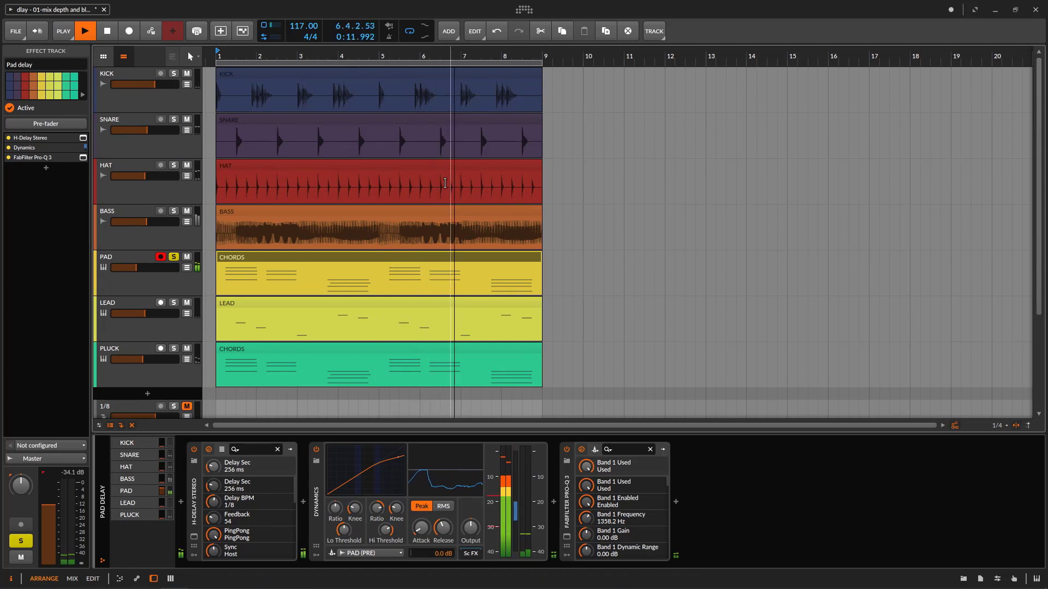
scroll(775, 269, down, 1)
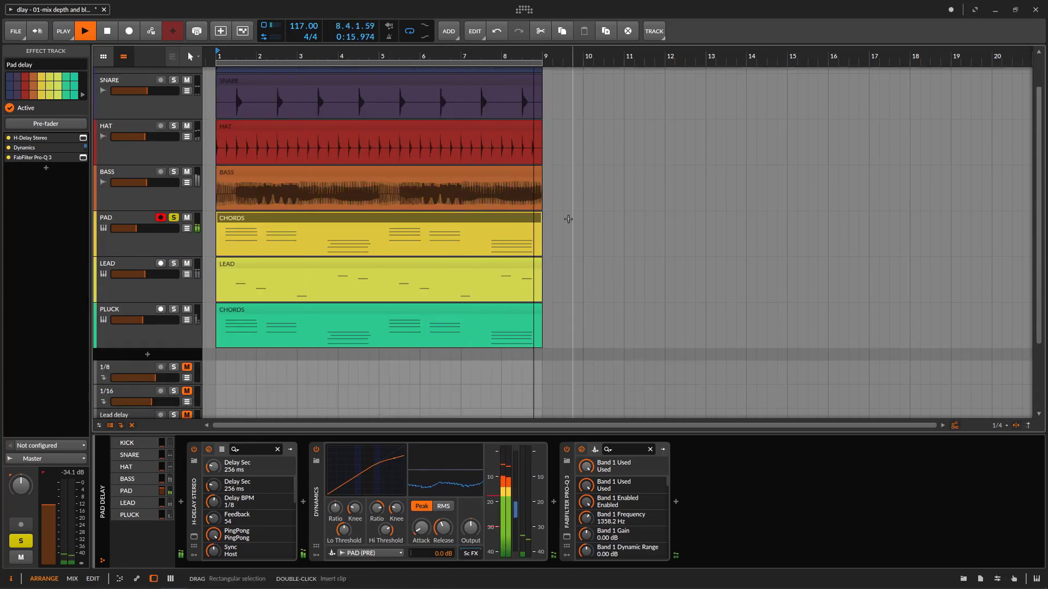
scroll(566, 222, down, 2)
Open the Pad delay track's H-Delay Stereo window and bypass its Dynamics and FabFilter Pro-Q 3 devices
click(194, 537)
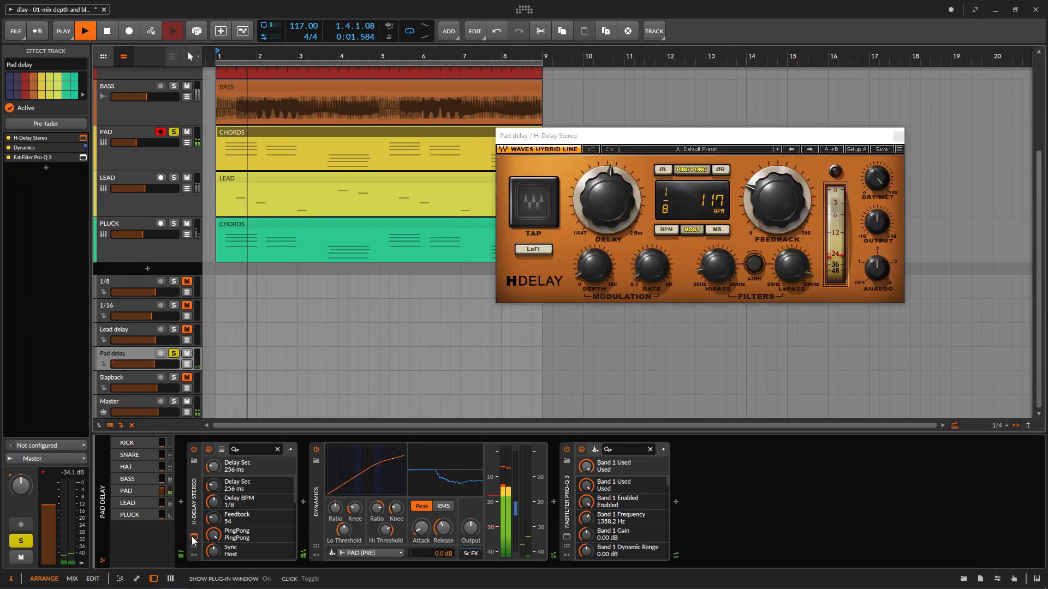
drag(708, 141, 774, 110)
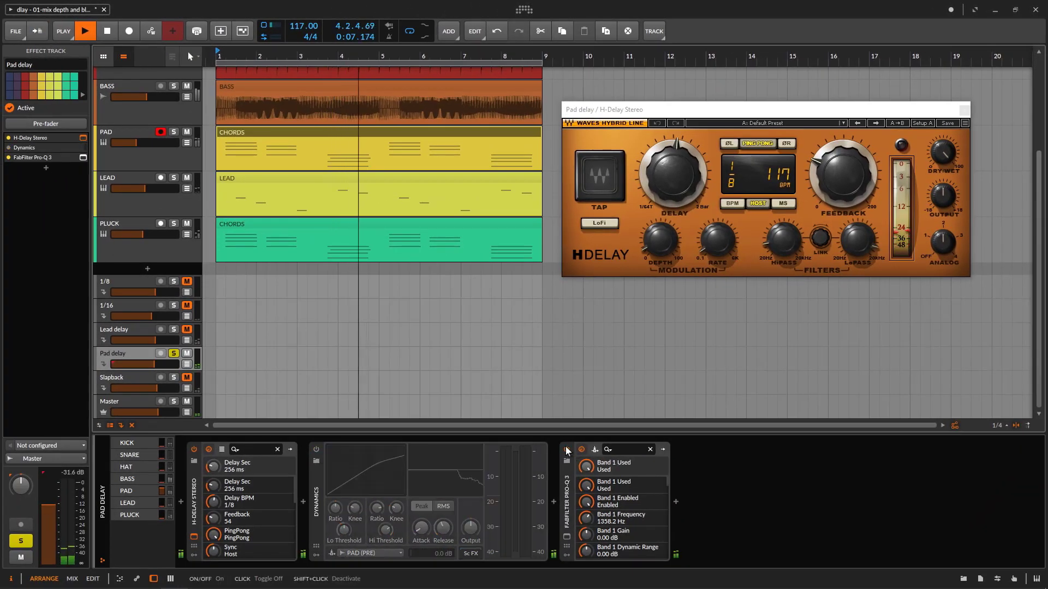
click(567, 450)
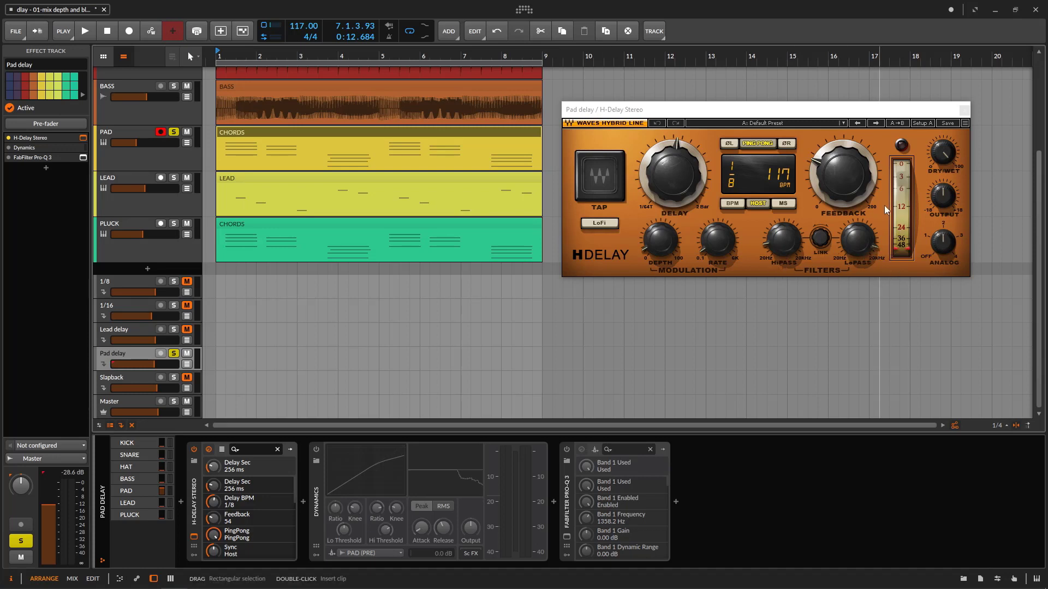
Select the 1/8 effect track to show its device chain
scroll(509, 208, up, 3)
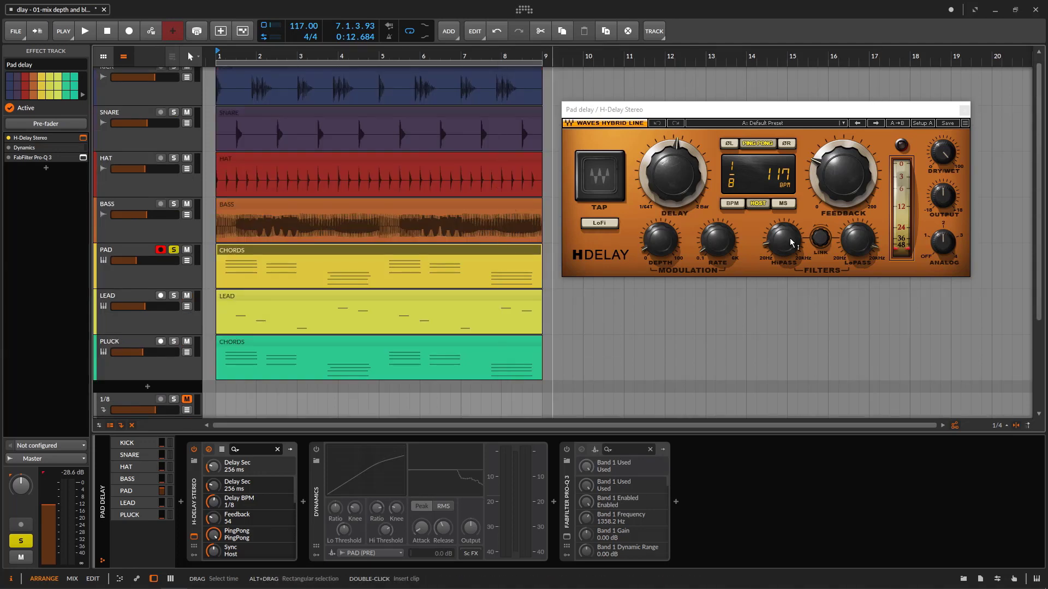
scroll(237, 379, down, 3)
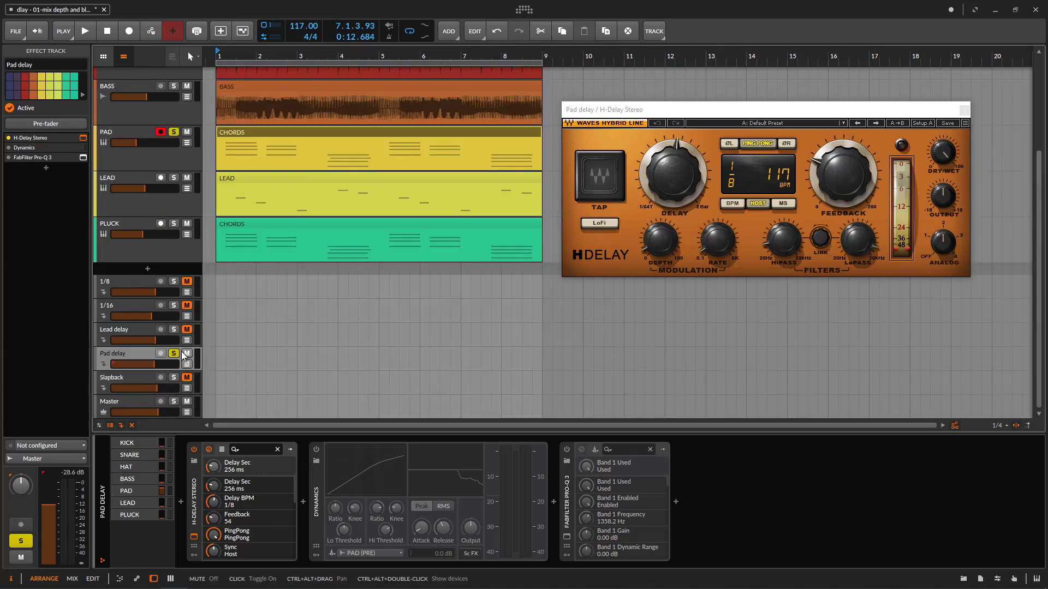
click(122, 285)
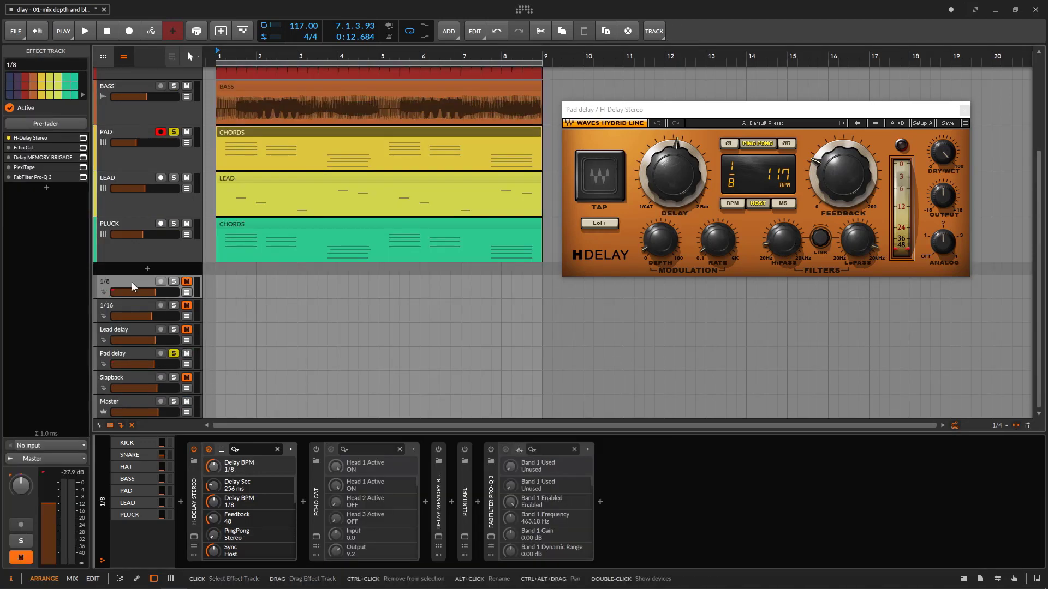
Check the 1/16 and Pad delay effect tracks' device chains, and play the pad through its delay
click(132, 311)
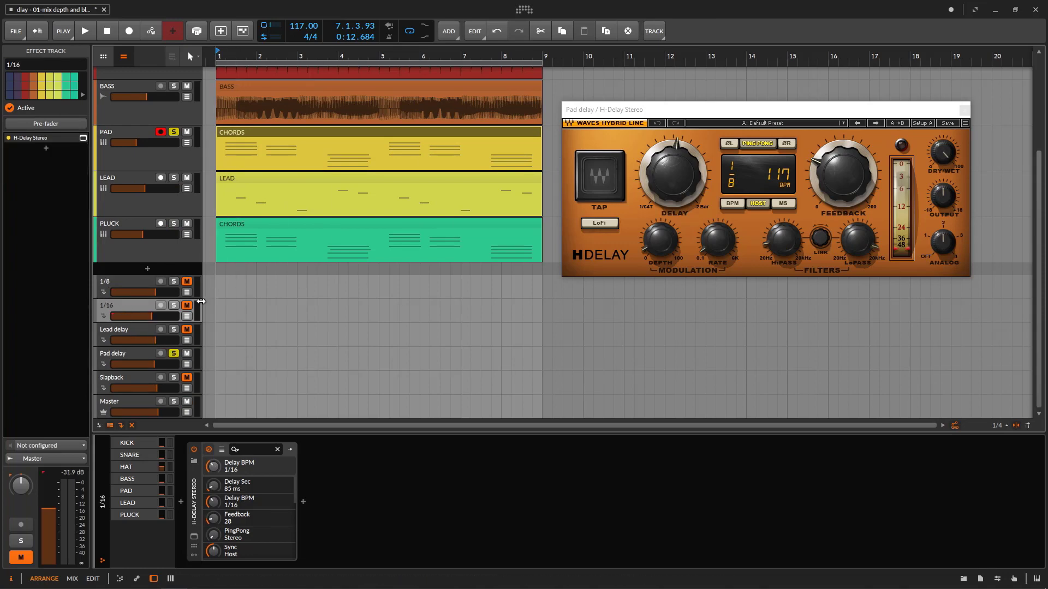
click(136, 357)
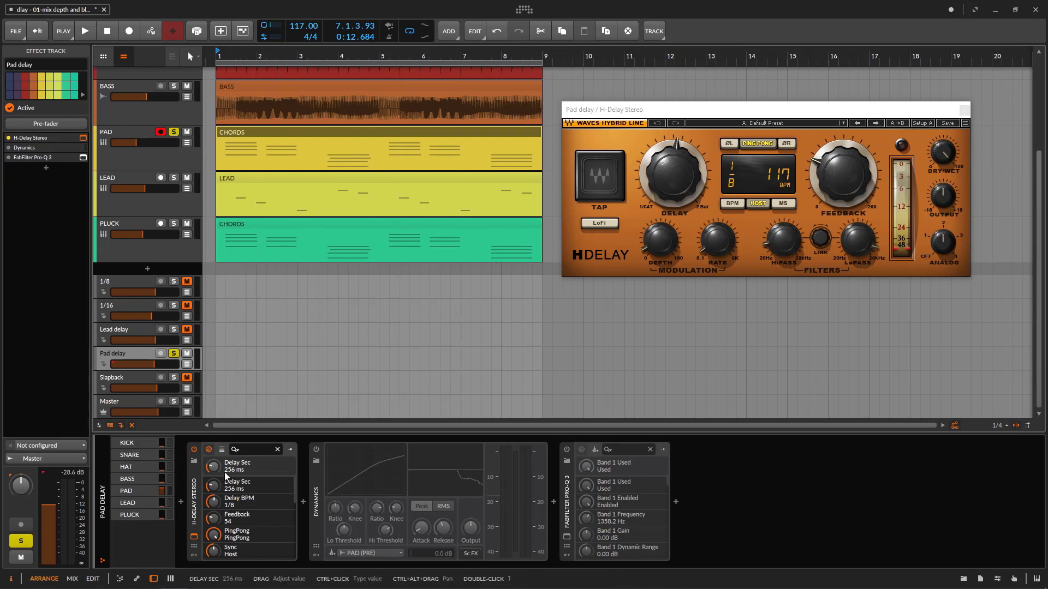
click(85, 31)
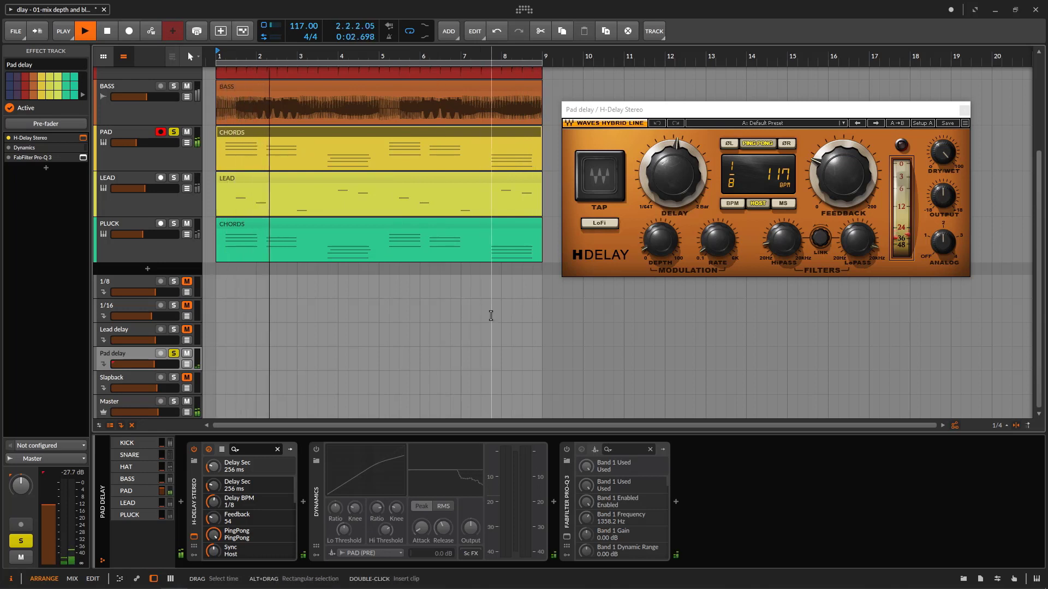
key(space)
Re-enable Dynamics on the Pad delay track and audition the ducked delay with the PAD track's solo toggled
click(316, 450)
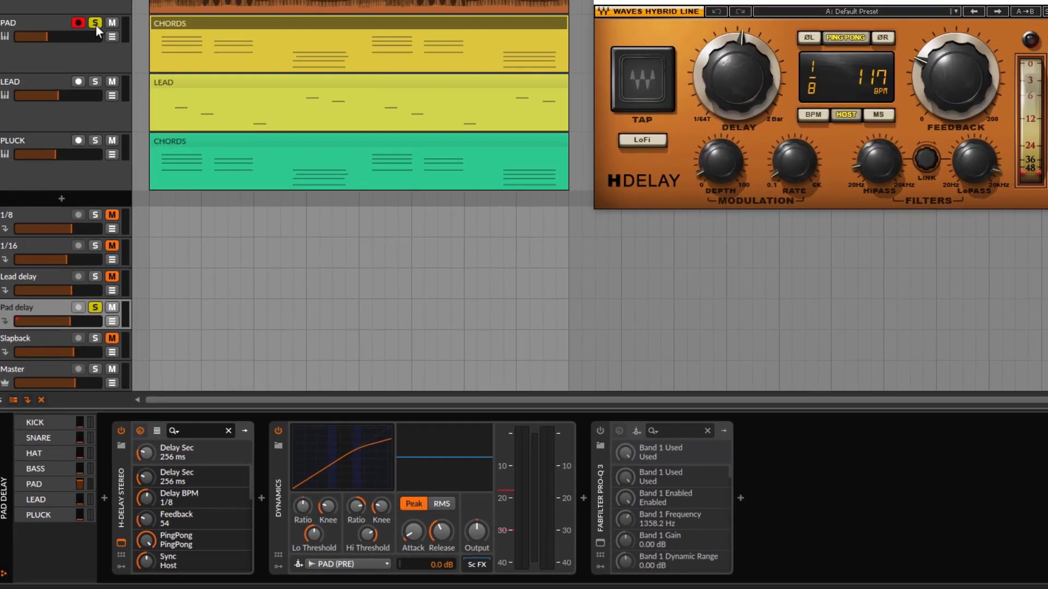
key(space)
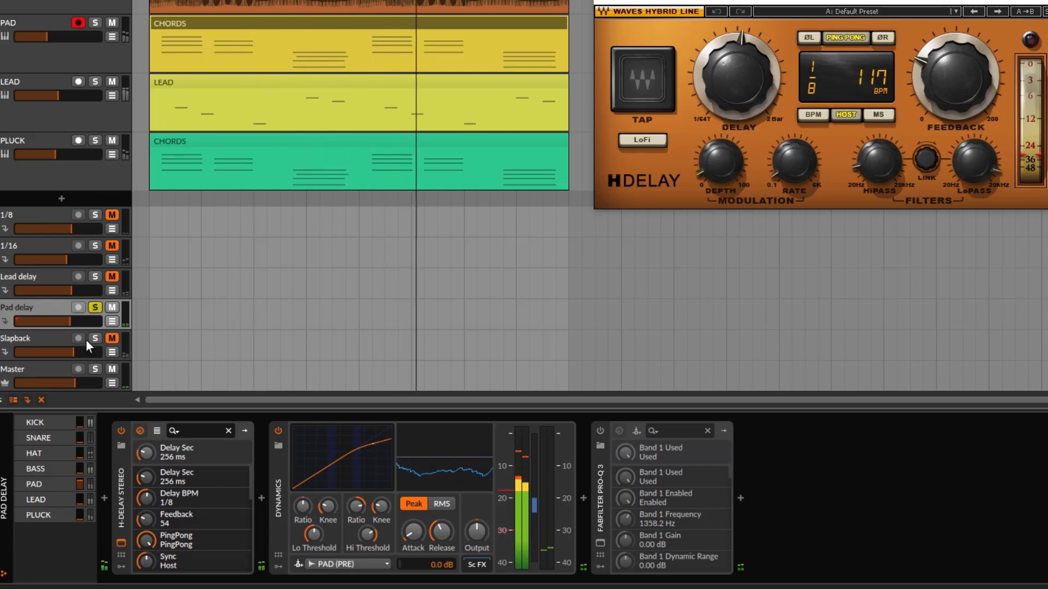
click(95, 22)
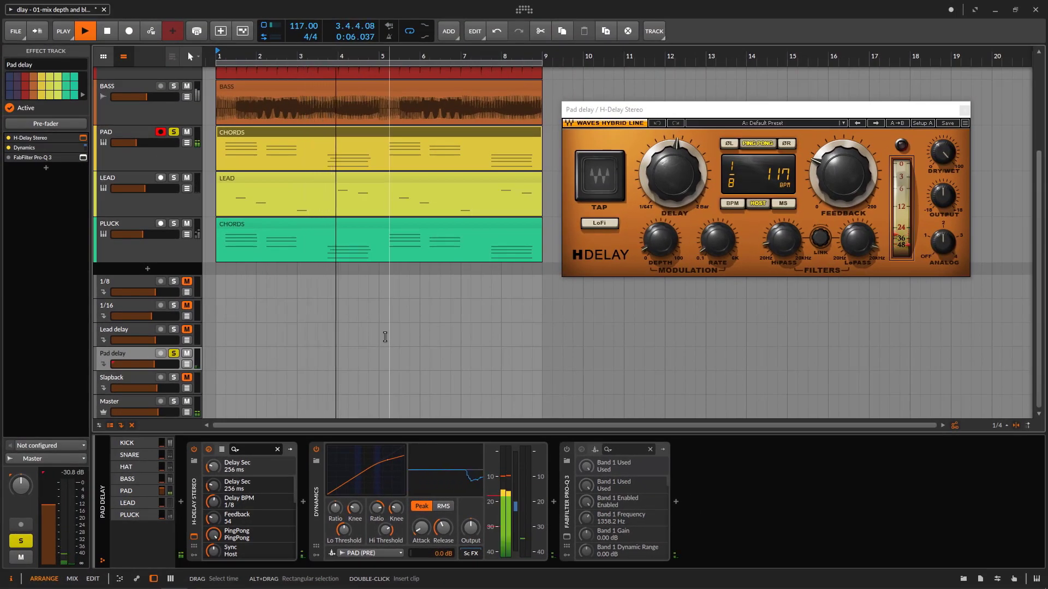
Enable FabFilter Pro-Q 3 on the Pad delay track and show its mid-channel Low Cut band, arranging the plug-in windows
click(566, 537)
drag(730, 214, 775, 181)
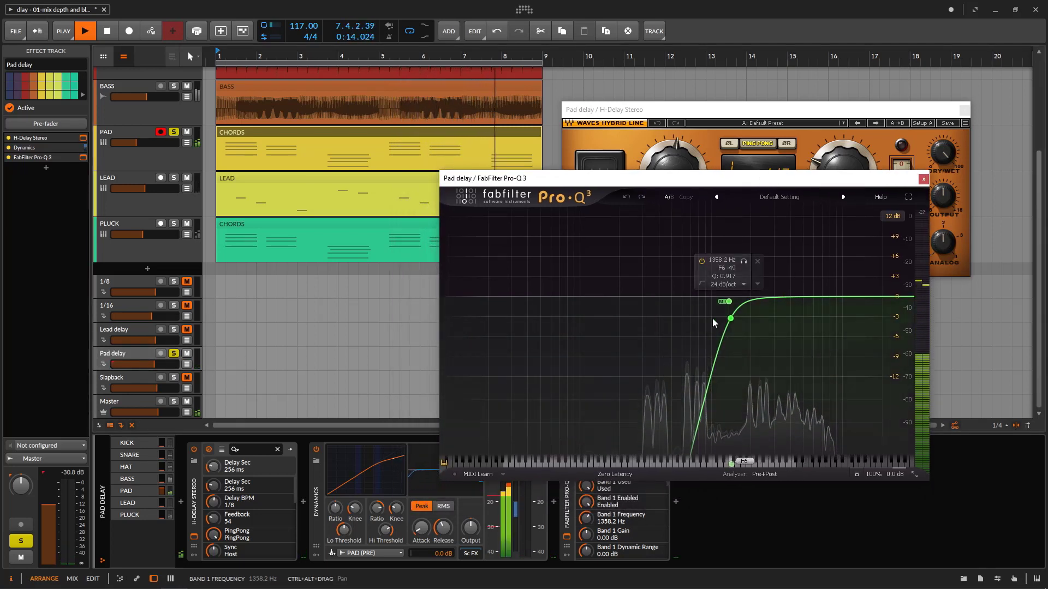
drag(782, 114, 751, 62)
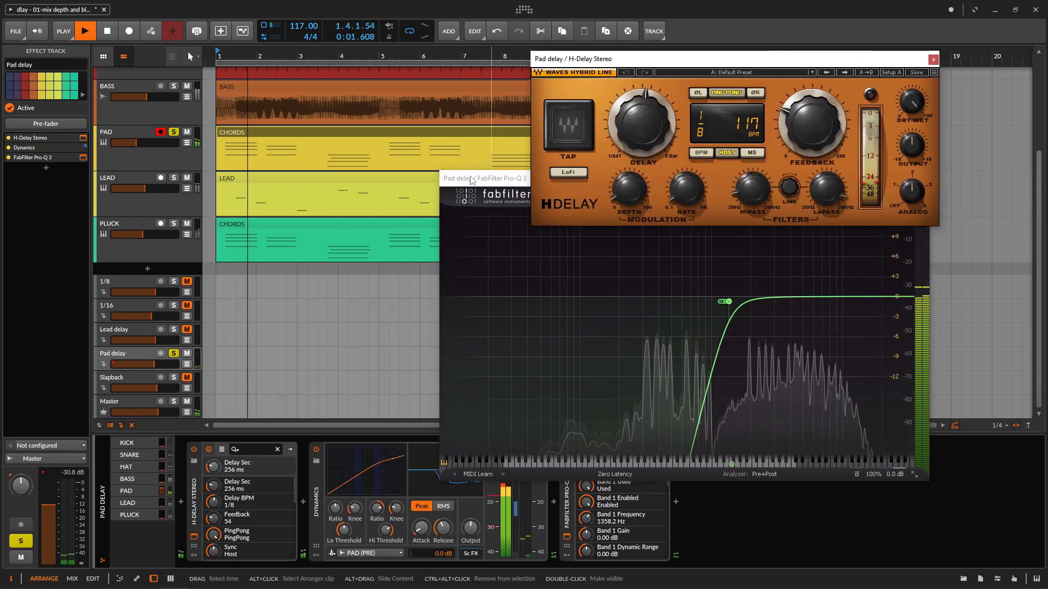
click(806, 316)
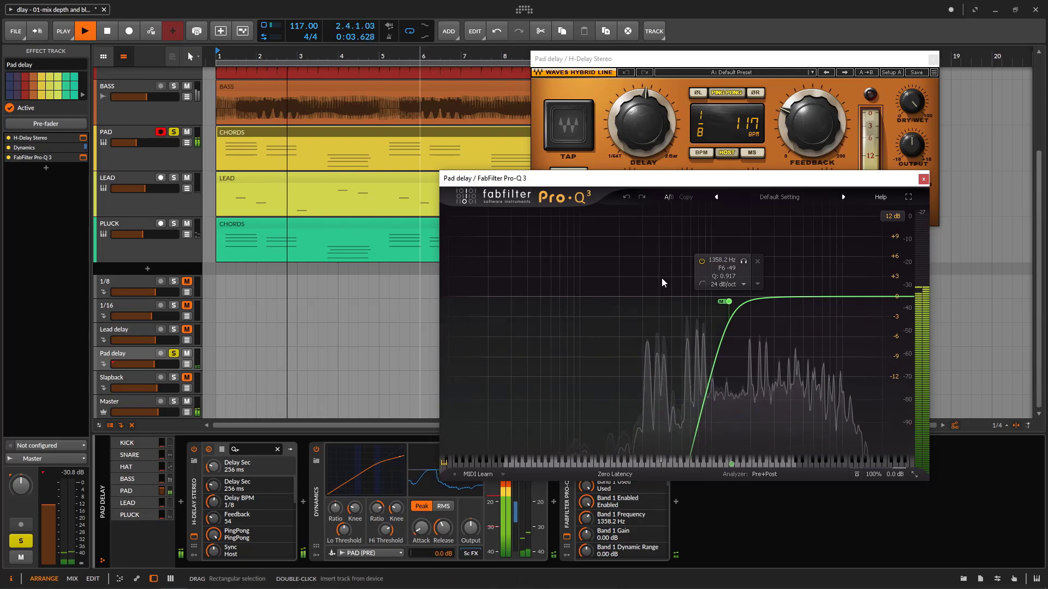
click(729, 303)
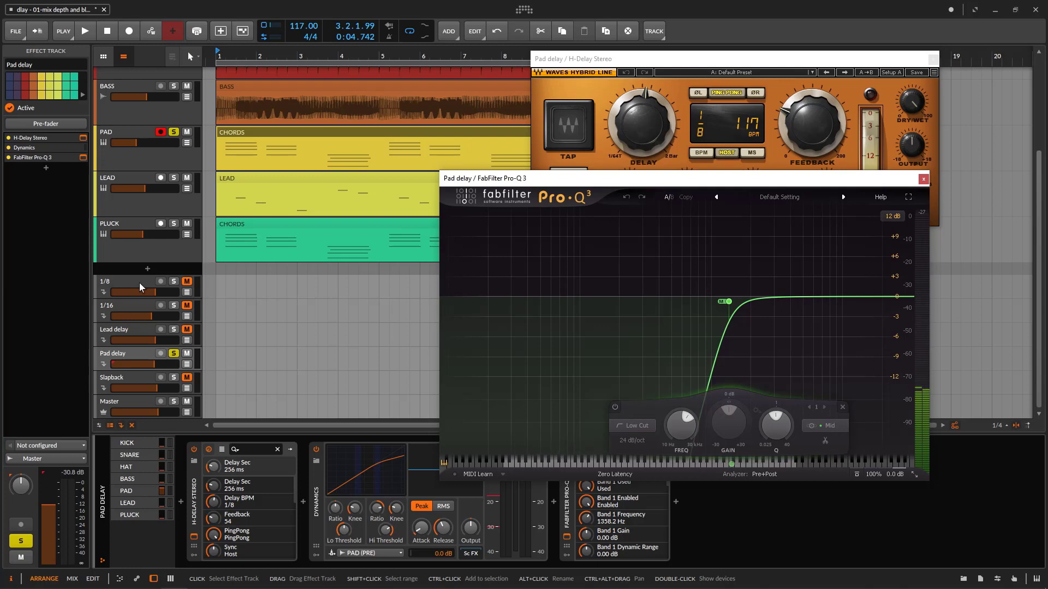
Open bx_digital V3 from the Master track and play the soloed pad with its delay through it
click(140, 405)
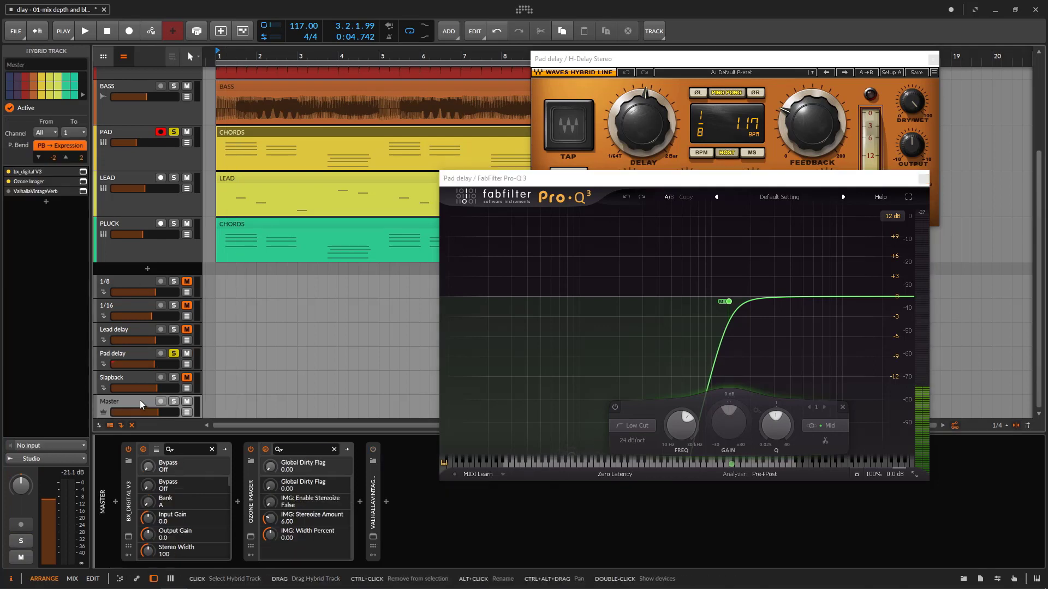
click(129, 538)
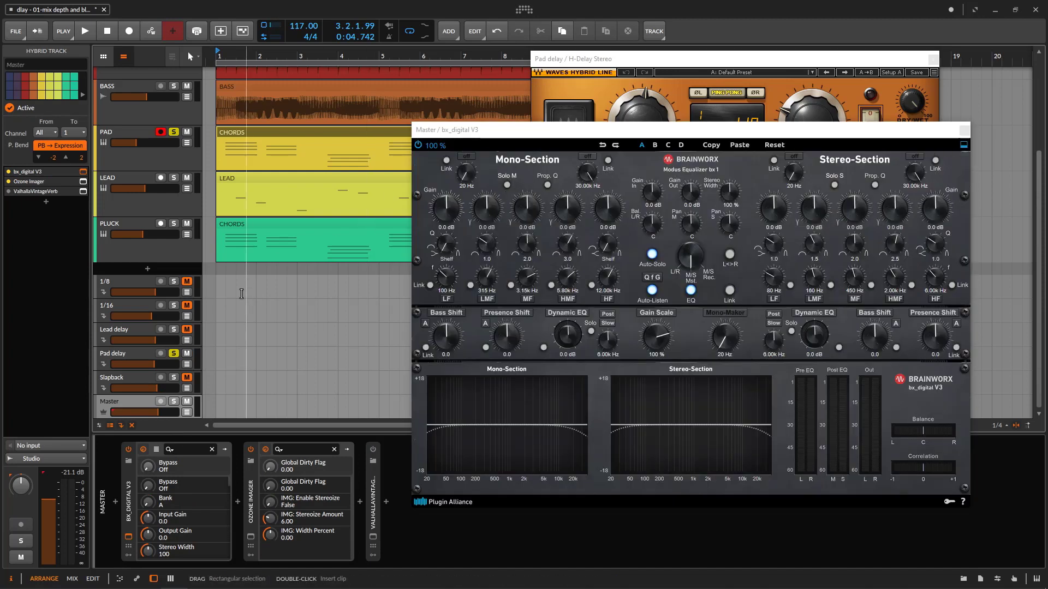
click(174, 353)
click(174, 353)
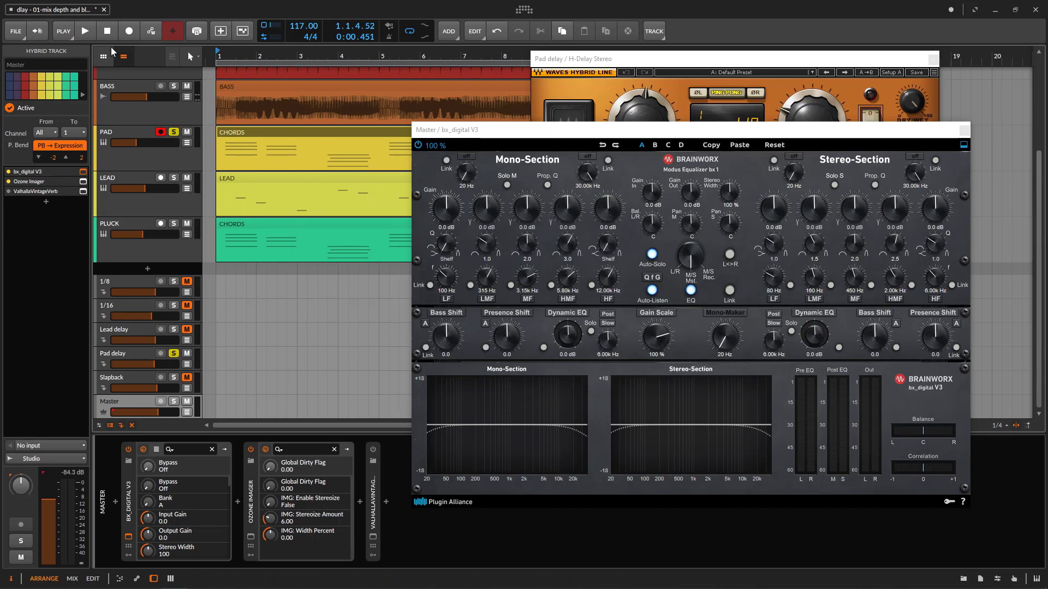
key(space)
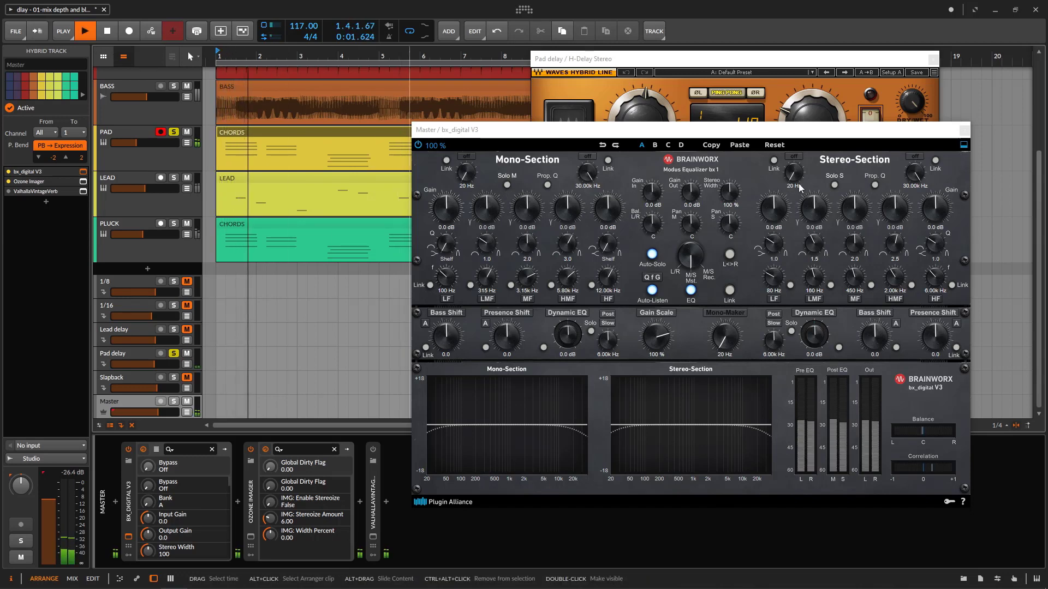
Compare the pad's stereo and mono content by soloing the S and M sections of bx_digital V3
click(834, 185)
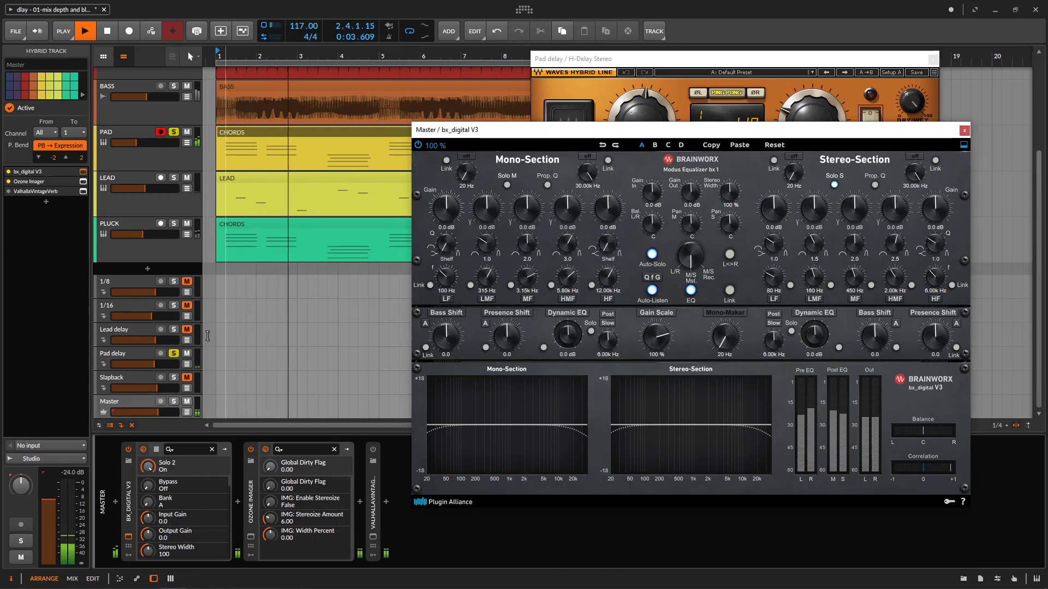
click(507, 184)
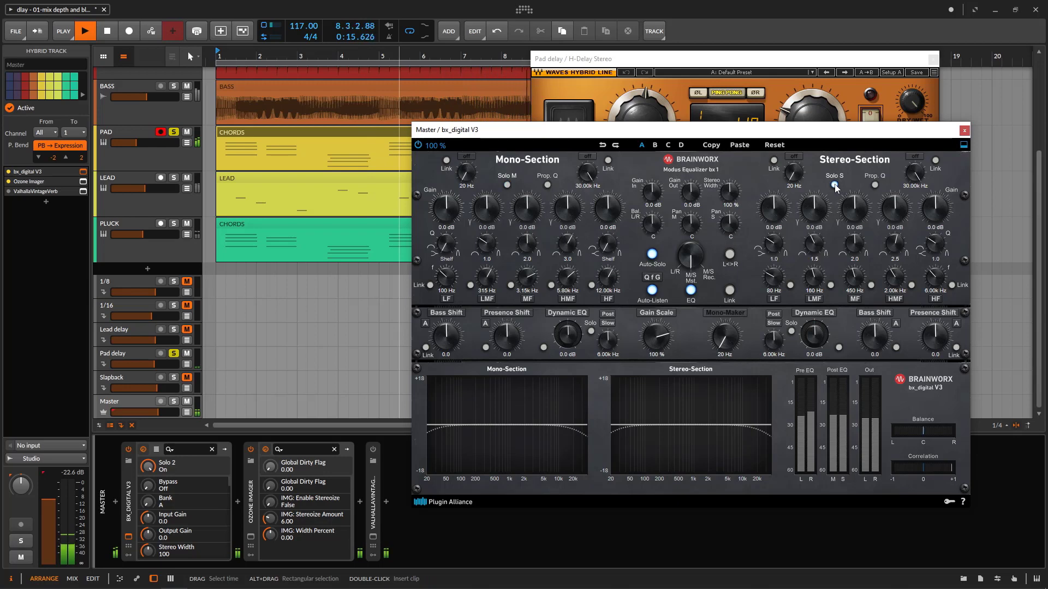
click(135, 355)
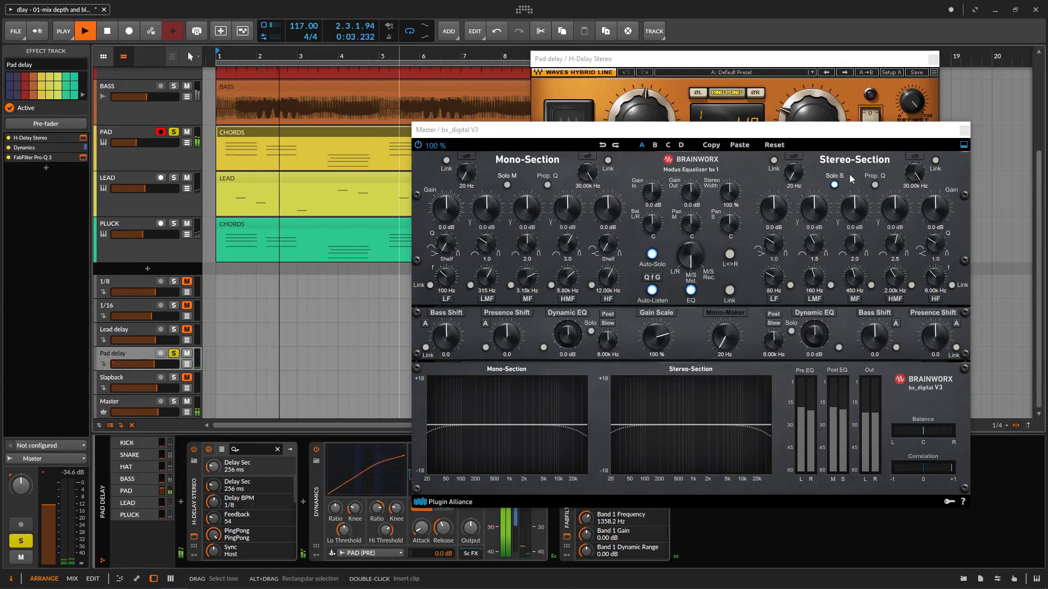
click(507, 185)
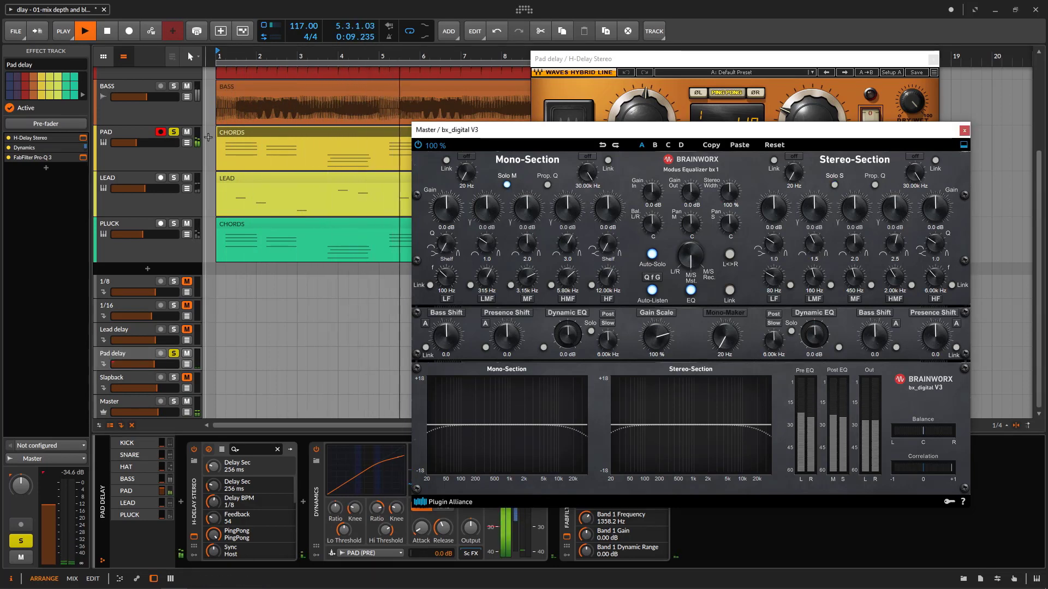
click(136, 357)
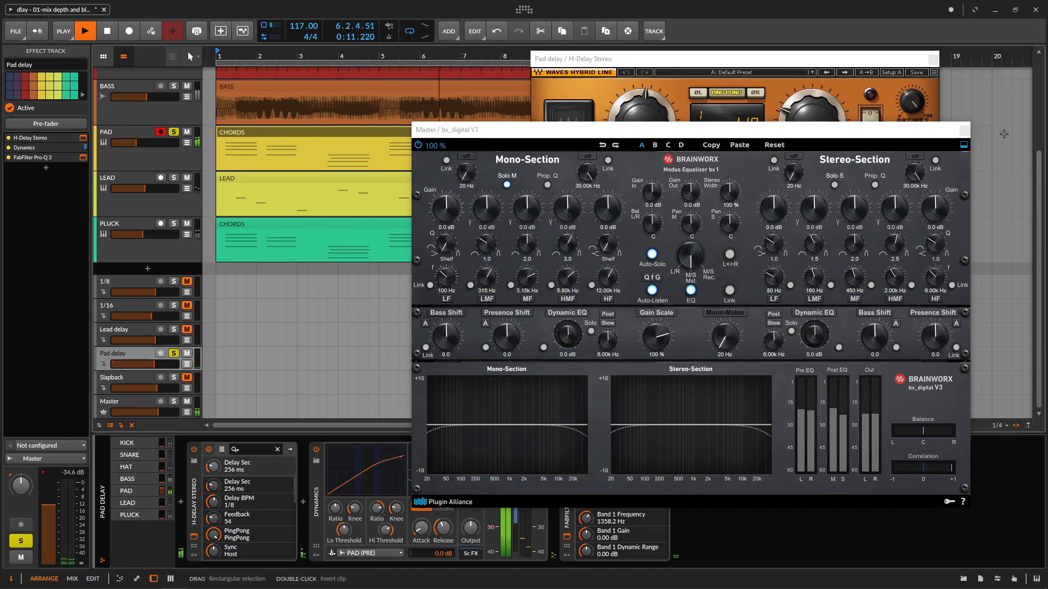
Close the bx_digital V3 and H-Delay windows, and set the Pad delay Pro-Q 3 low cut to 1758.4 Hz with Q 0.899
click(964, 132)
click(933, 60)
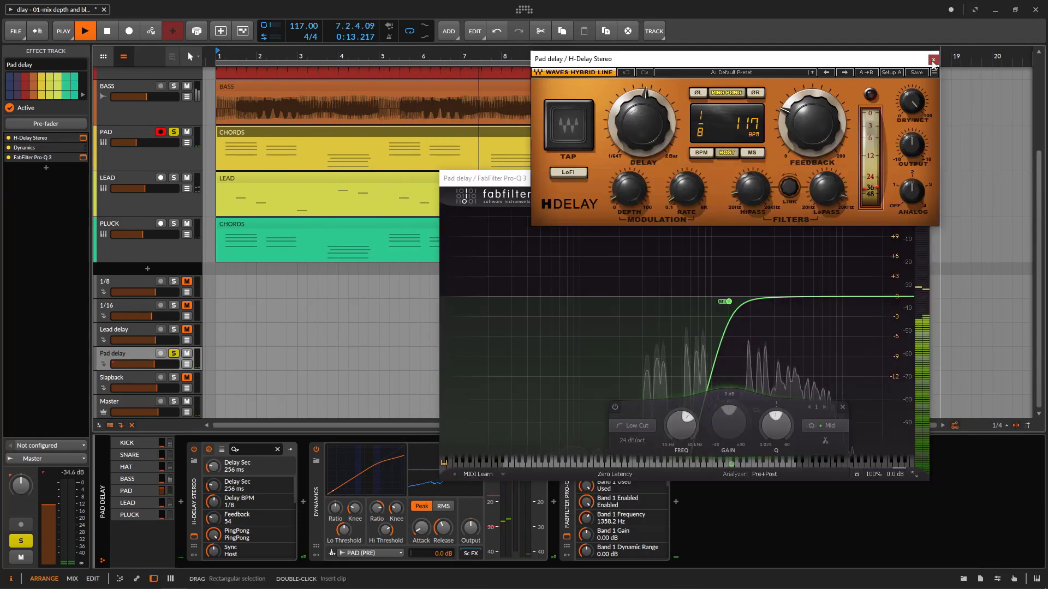
drag(721, 182, 765, 95)
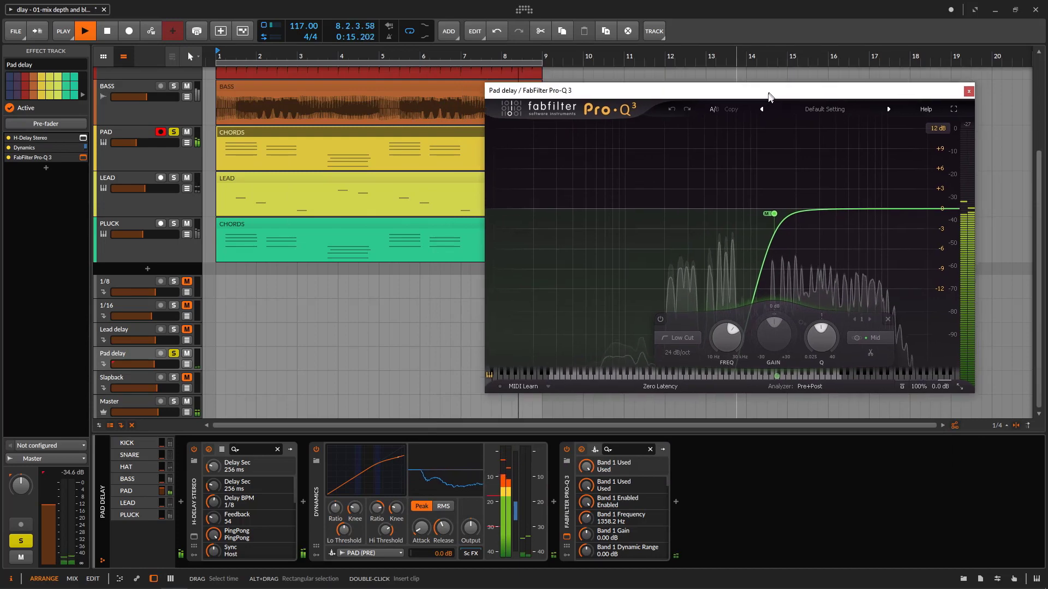
mouse_move(781, 216)
mouse_down()
mouse_move(766, 215)
mouse_move(793, 219)
mouse_up()
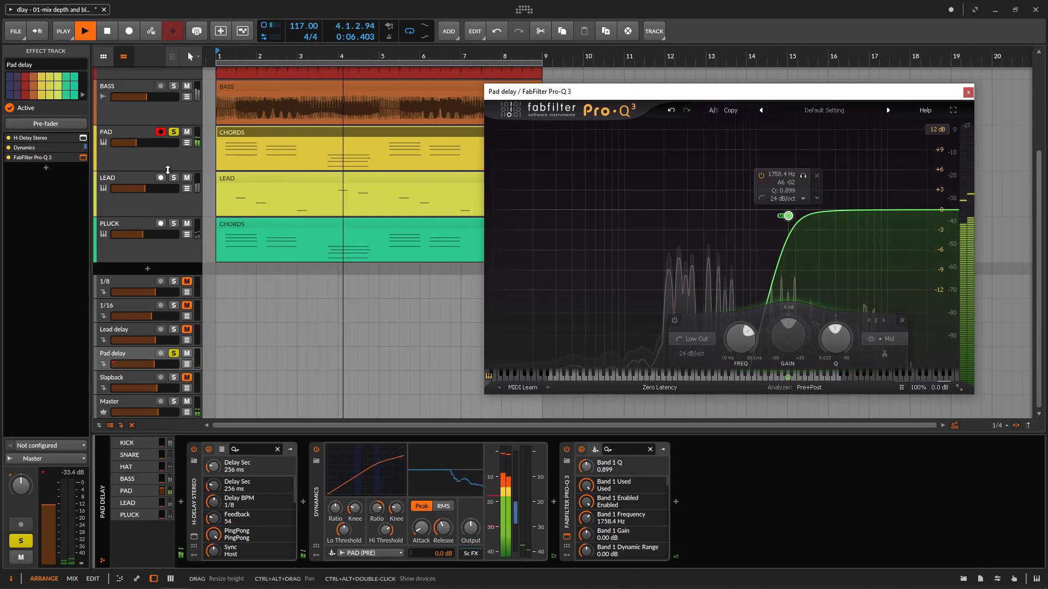
Switch the solo from PAD and Pad delay to the LEAD track, and mute Pad delay
click(173, 355)
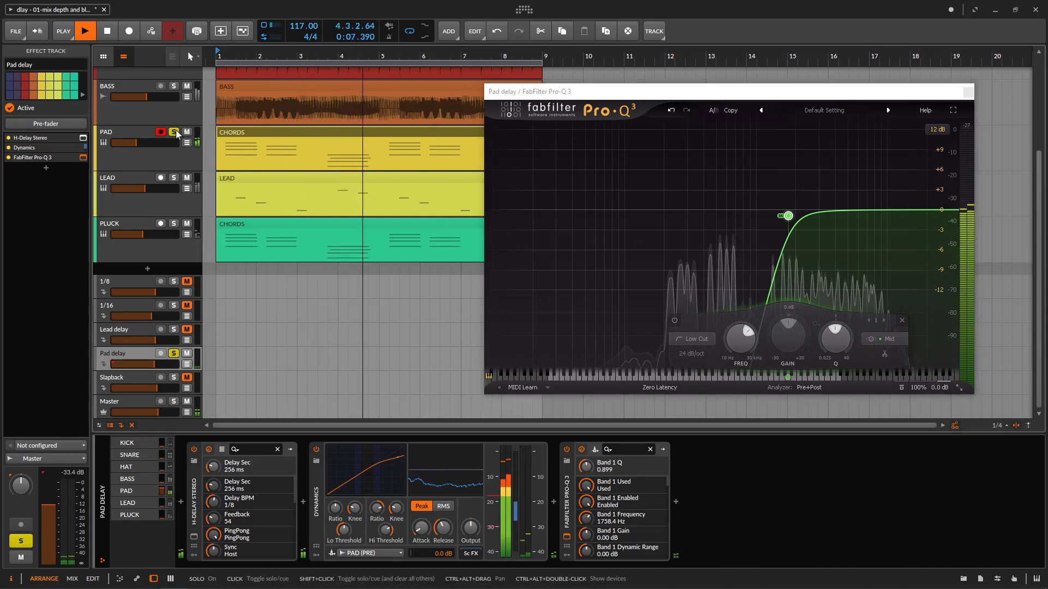
click(173, 355)
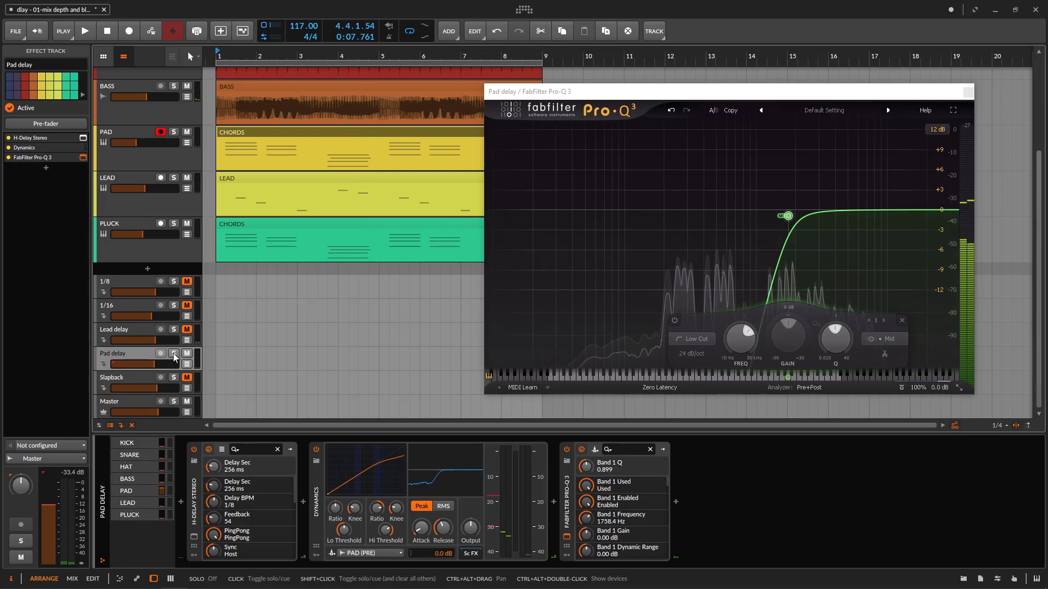
click(138, 209)
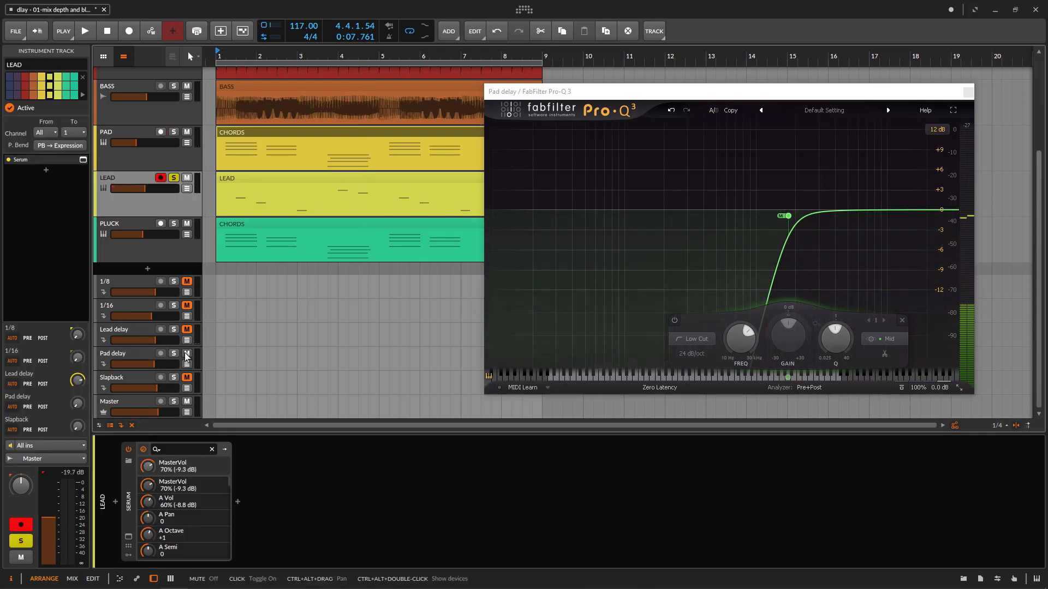
click(187, 355)
click(969, 93)
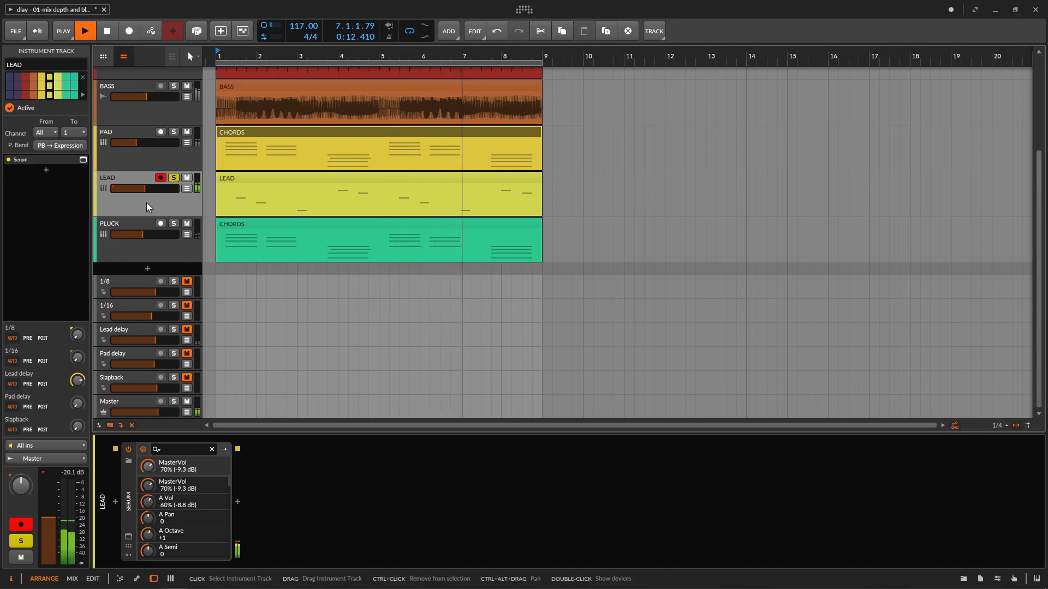
Try ValhallaVintageVerb_x64 on the LEAD track with a 28% mix, and remove it
click(961, 579)
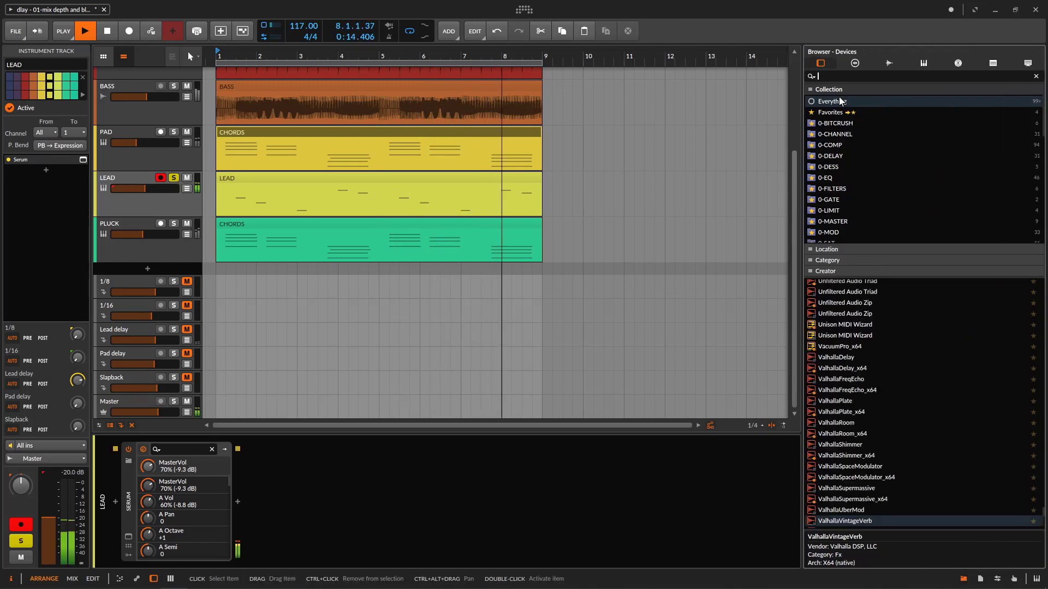
text(valh)
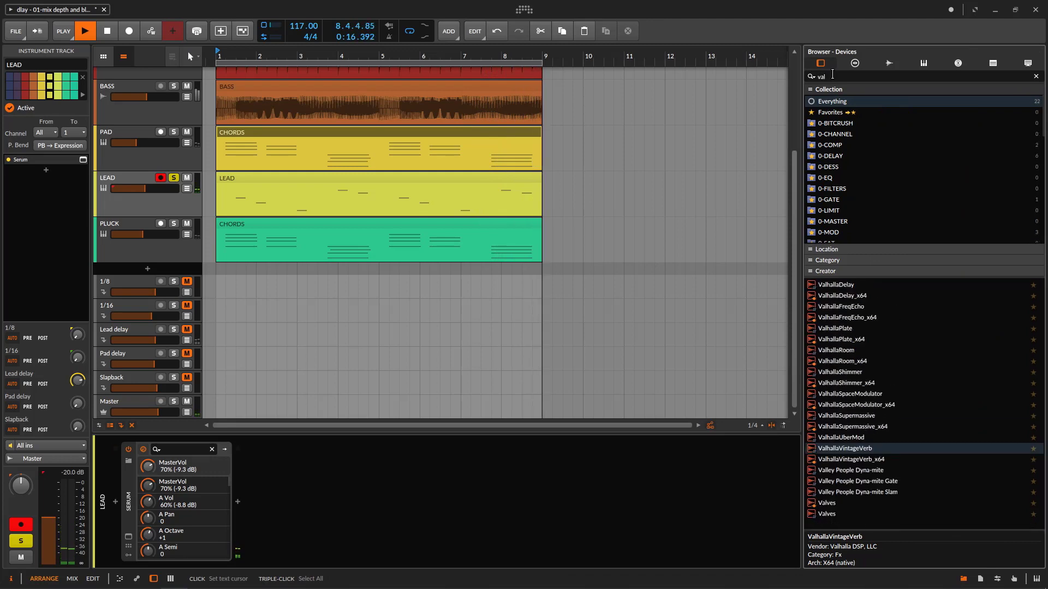
double_click(872, 459)
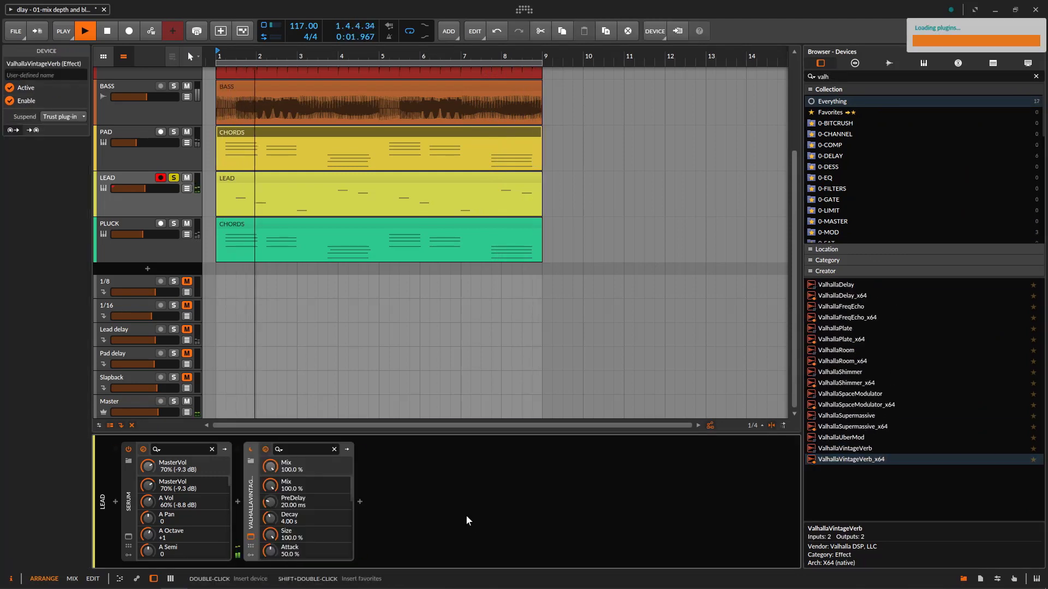
drag(279, 261, 306, 368)
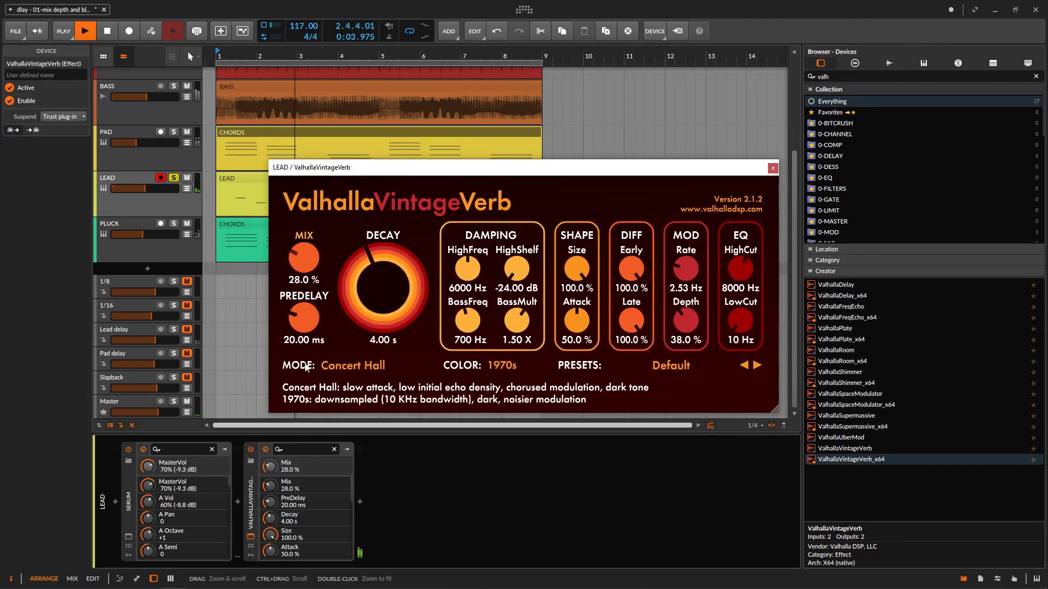
click(964, 582)
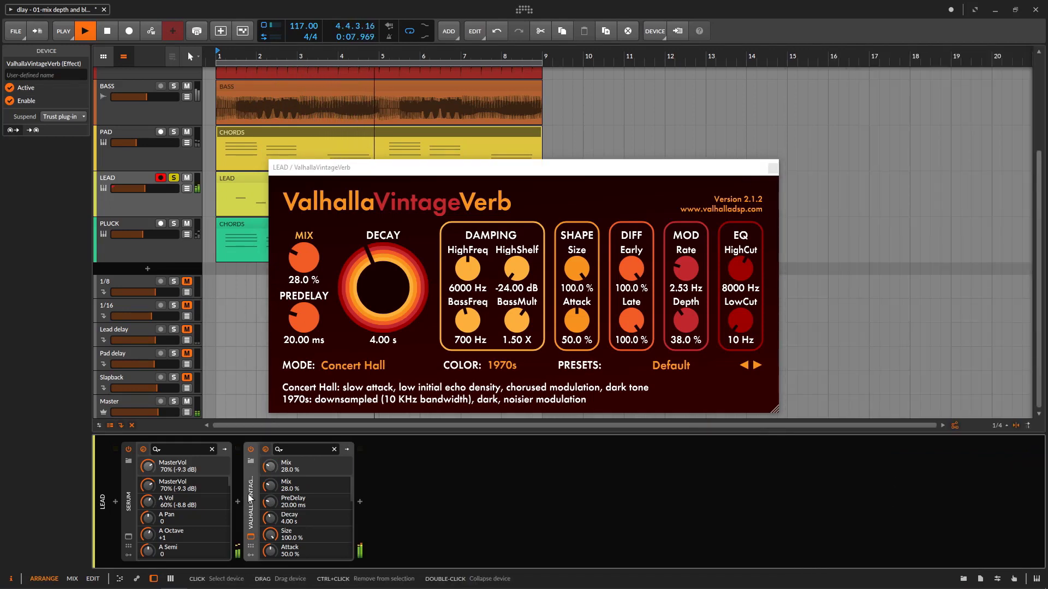
key(Delete)
Unmute and solo the Lead delay effect track to play the lead through it
click(147, 208)
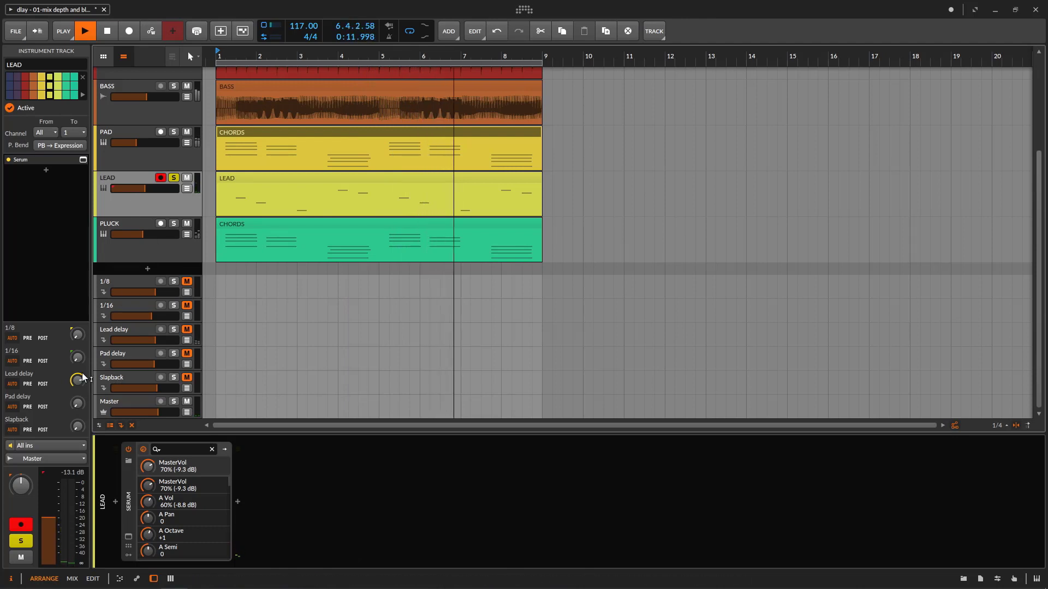
click(127, 332)
click(186, 330)
click(173, 330)
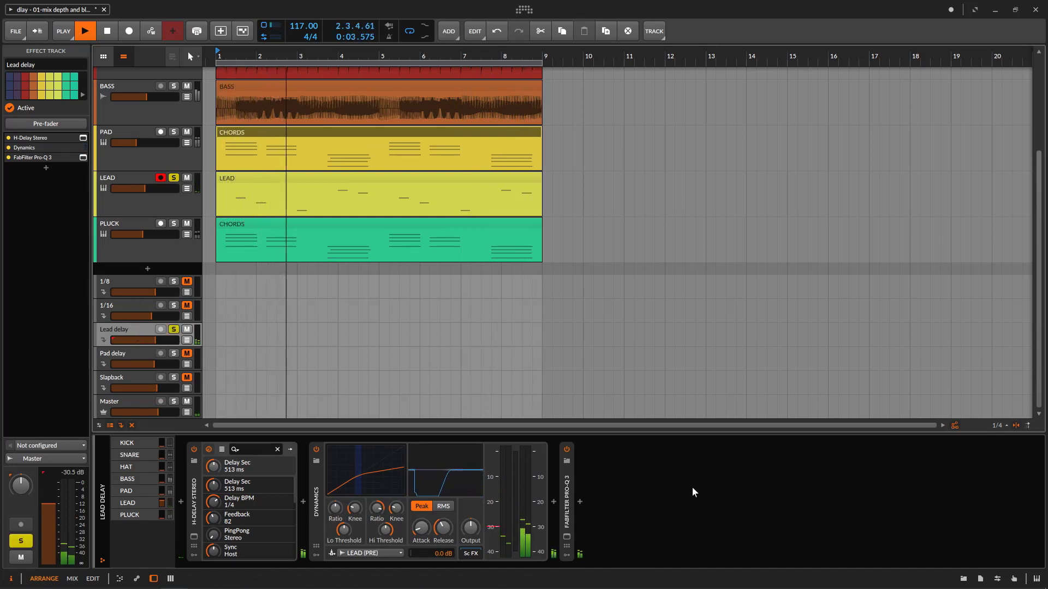
Open the Lead delay track's H-Delay Stereo window and enable Ping Pong
click(194, 537)
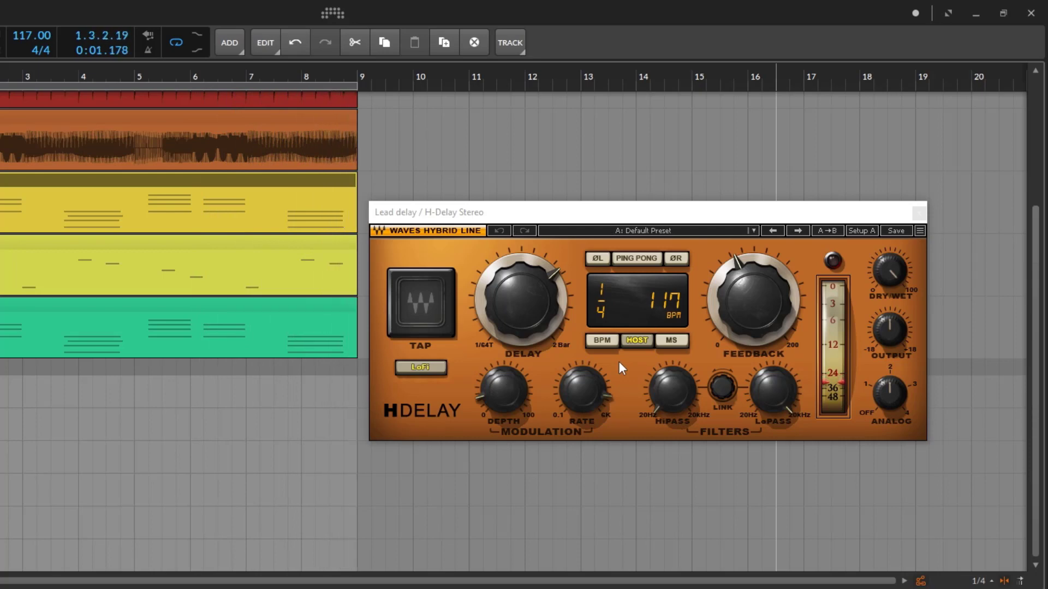
click(647, 260)
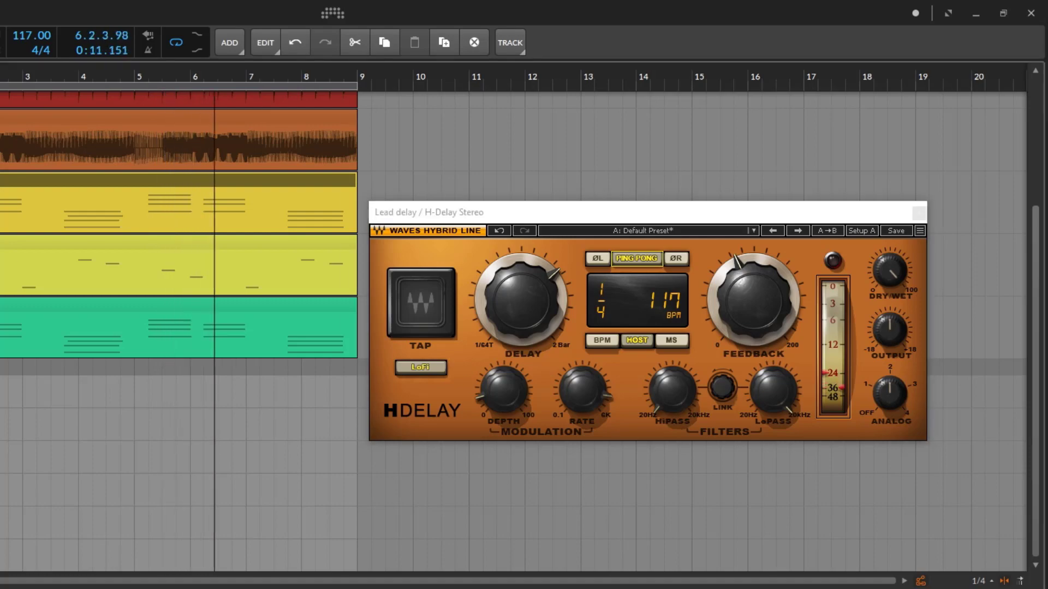
Examine the Pad delay track's H-Delay Stereo and FabFilter Pro-Q 3 settings, and close both windows
click(194, 538)
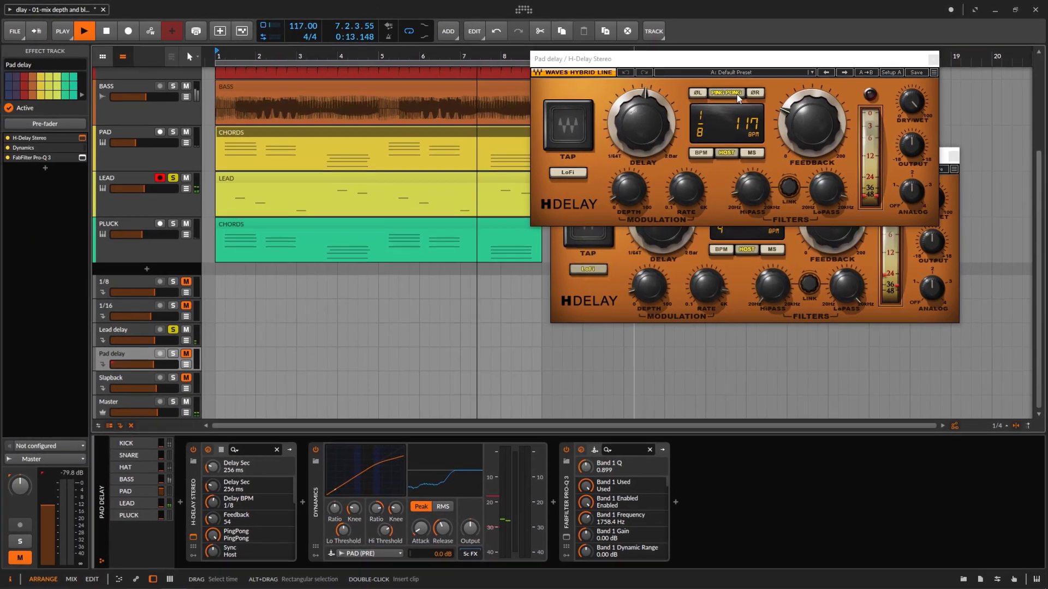
click(933, 59)
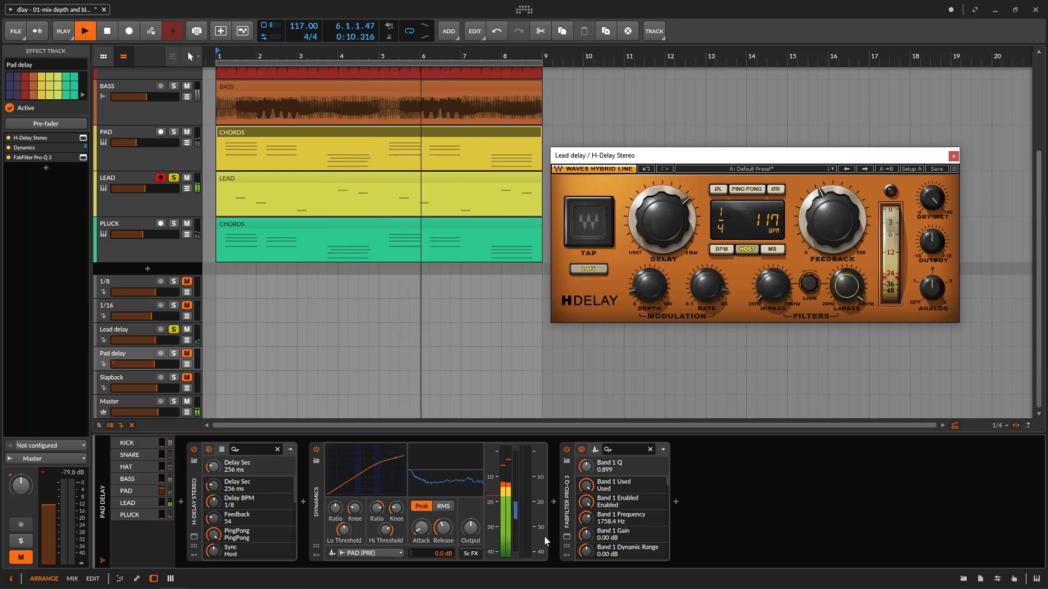
click(567, 537)
click(133, 333)
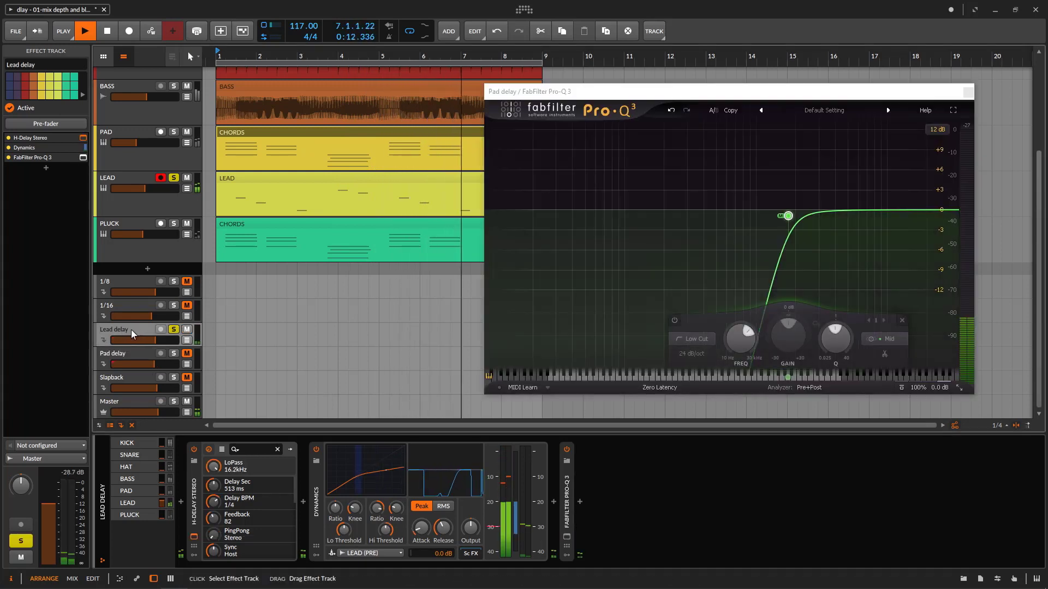
click(968, 92)
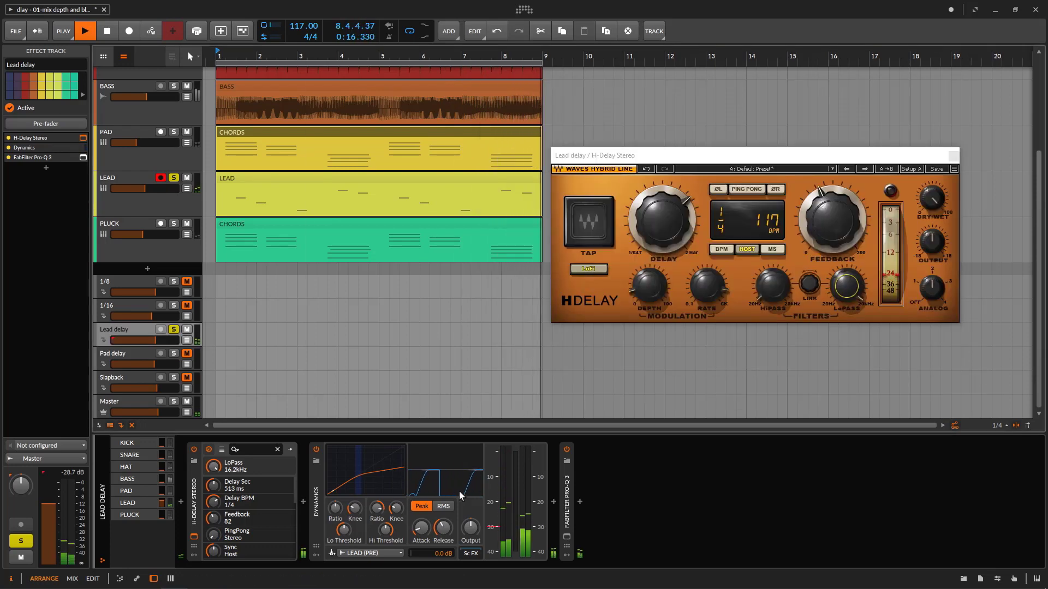
Open the Lead delay track's FabFilter Pro-Q 3 and raise its low cut to about 615 Hz
click(567, 537)
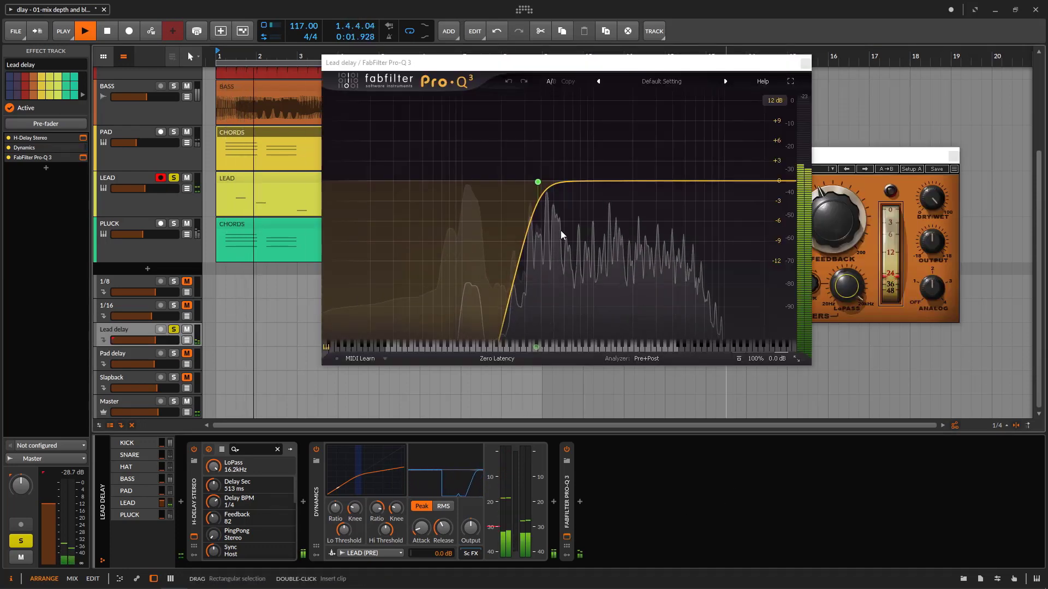
click(538, 181)
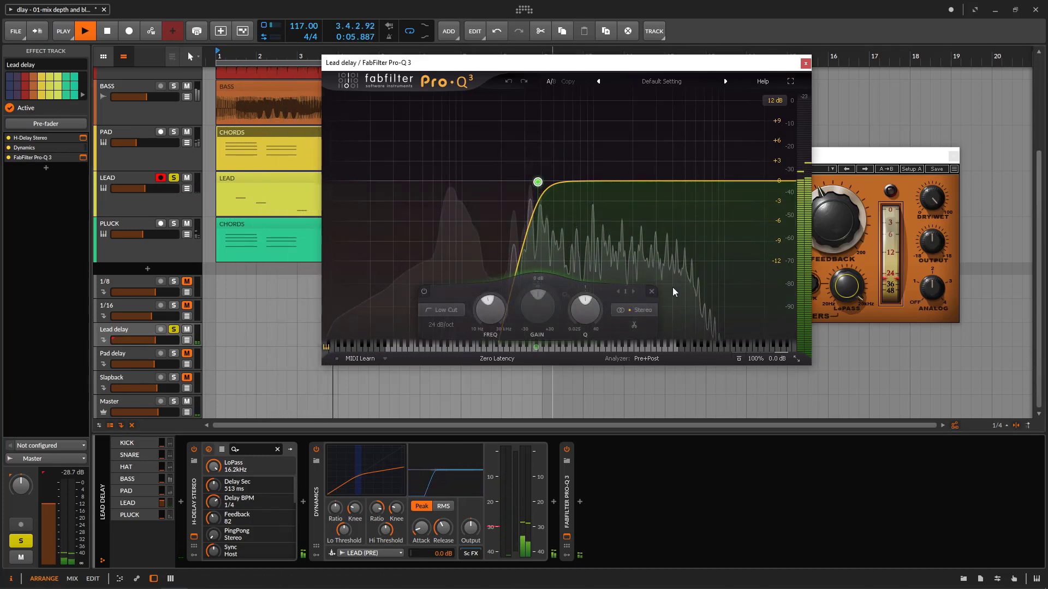
drag(538, 182, 564, 184)
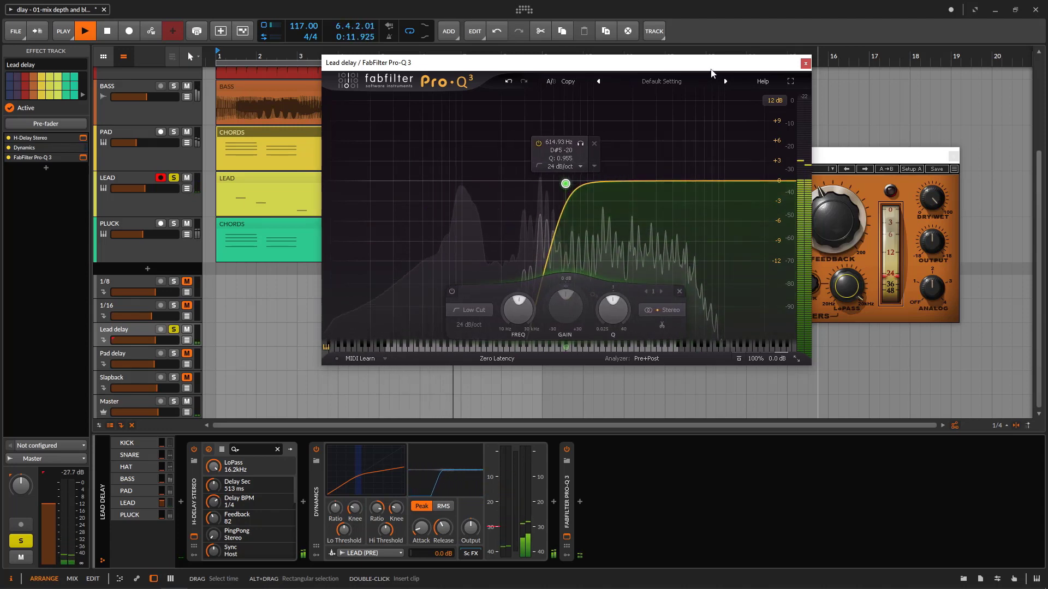
drag(711, 71, 913, 144)
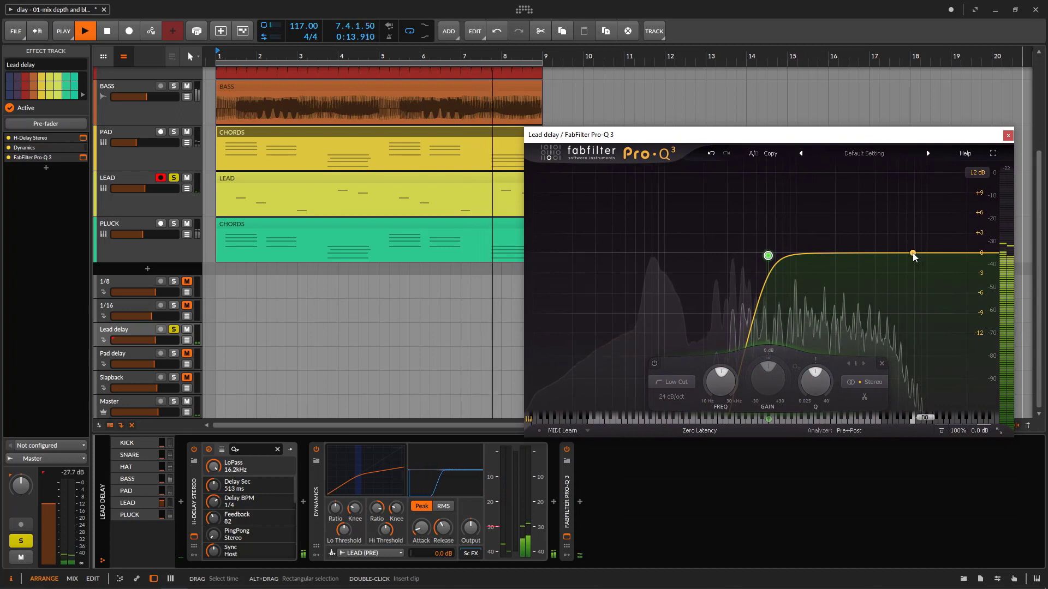
Add a 12 dB/oct high cut band at about 3388 Hz to the Lead delay's Pro-Q 3
click(913, 254)
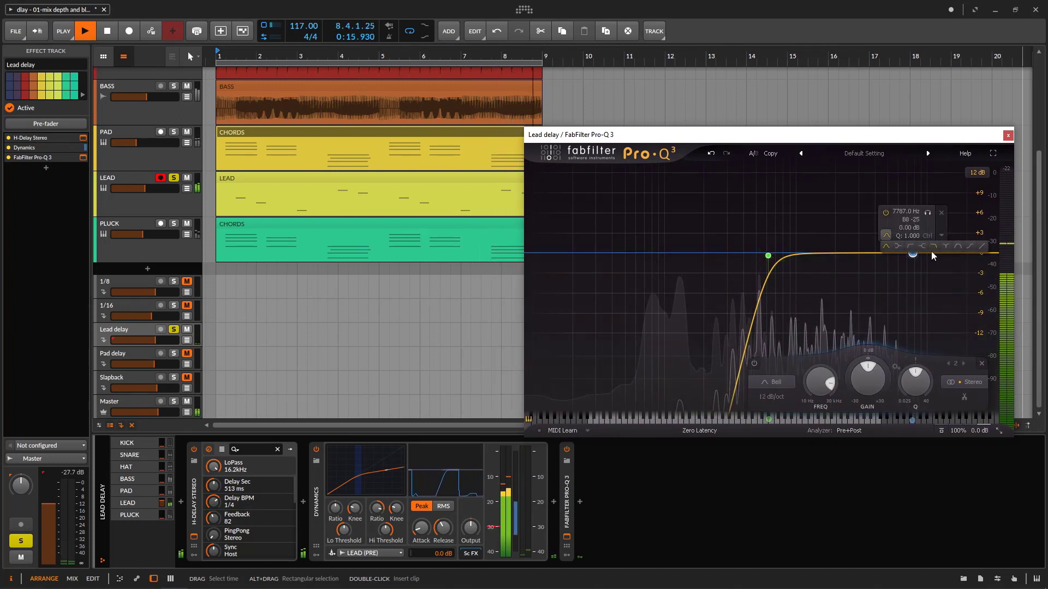
click(933, 247)
drag(913, 253, 866, 243)
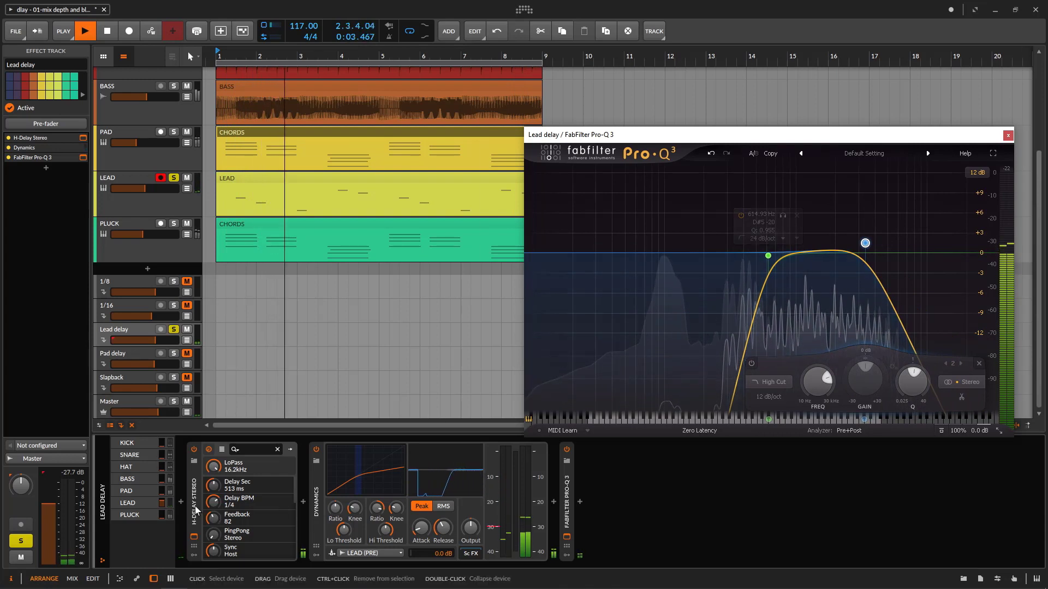
Audition the Lead delay without the LEAD solo, lowering its low cut to about 543 Hz and raising its high cut slightly
click(175, 178)
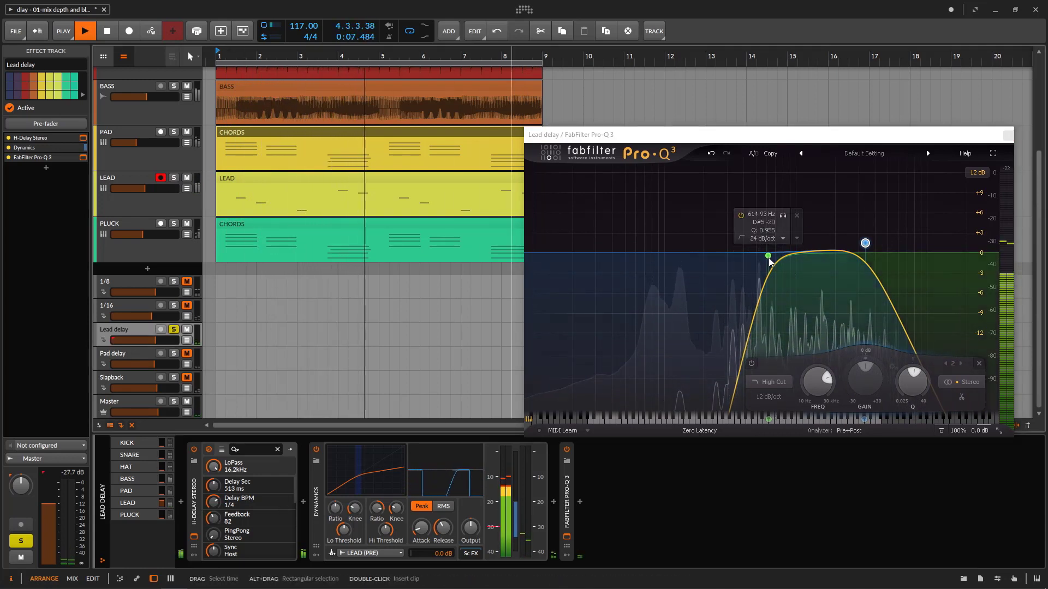
drag(769, 261, 761, 246)
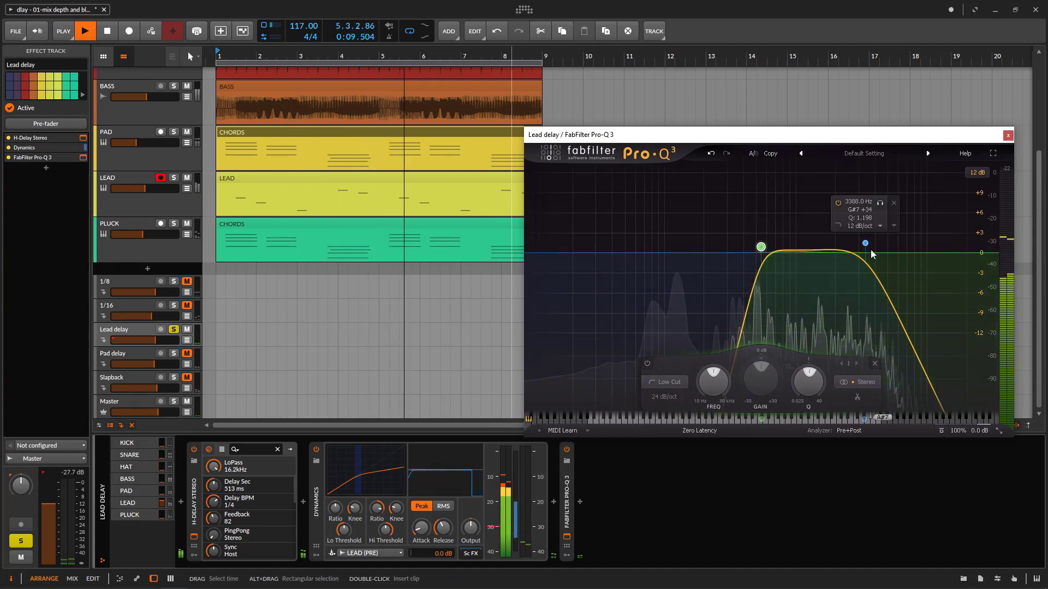
drag(865, 243, 878, 245)
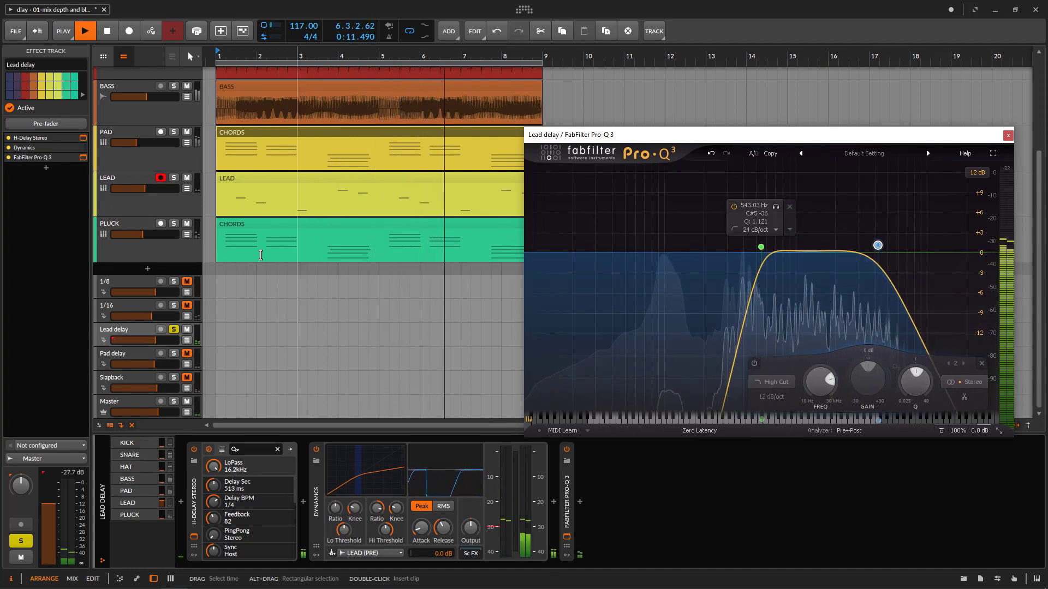
click(174, 178)
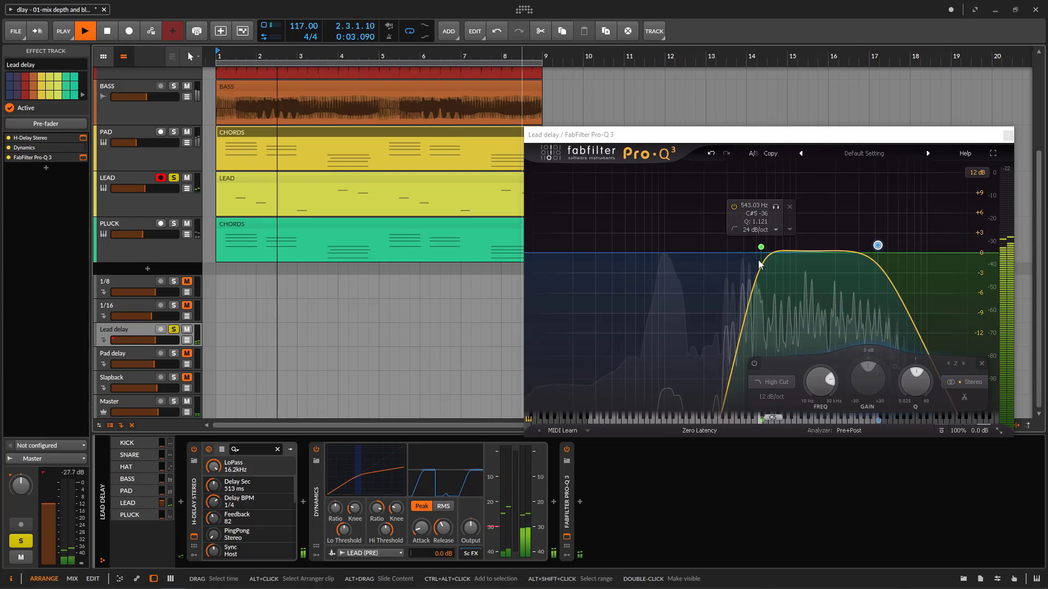
key(space)
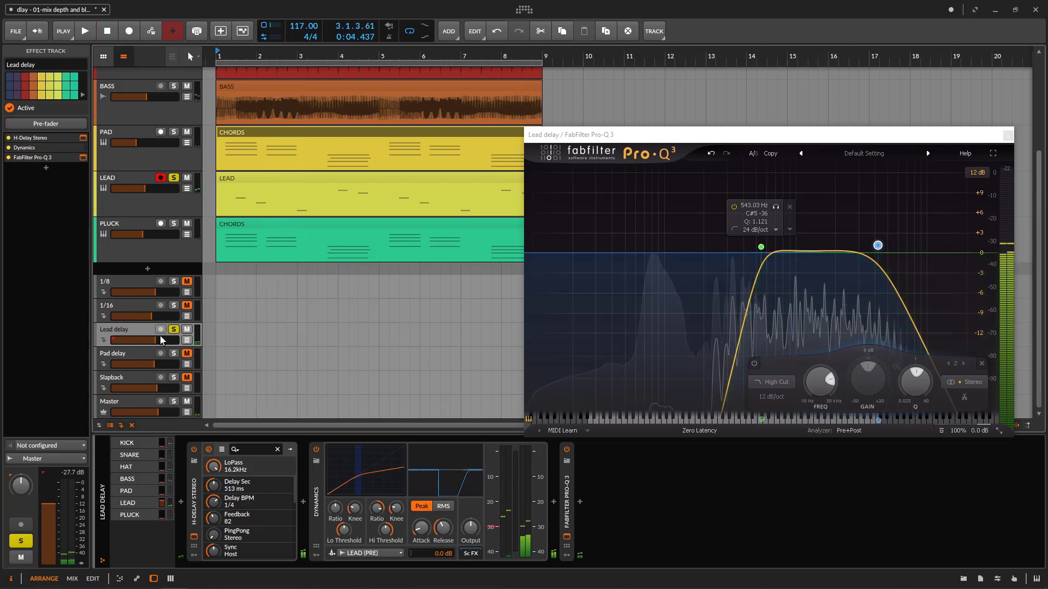
Nudge the low cut slightly higher and the high cut slightly lower in the Lead delay's Pro-Q 3
click(134, 405)
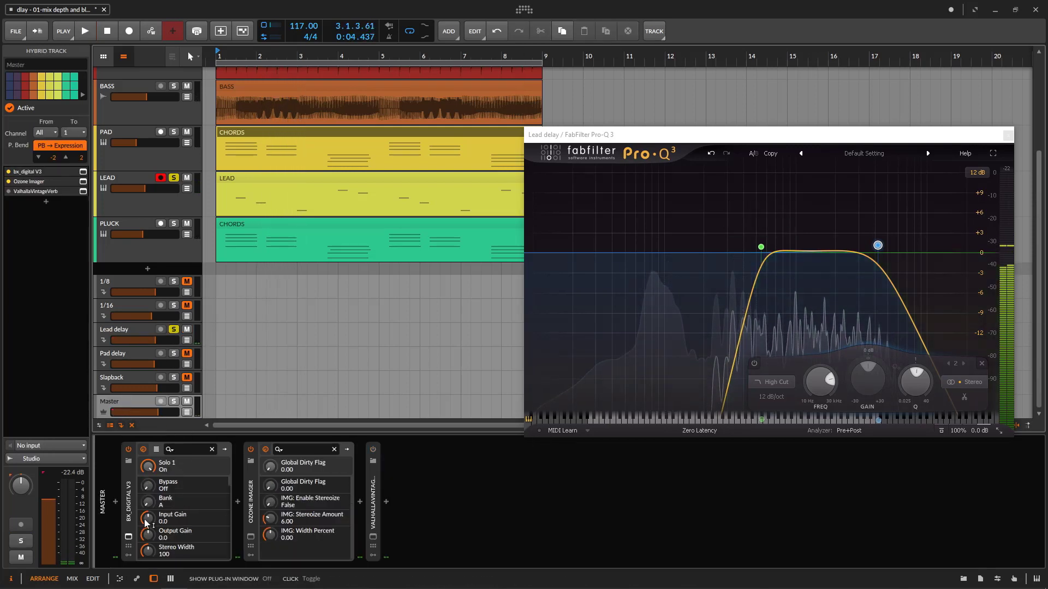
click(130, 336)
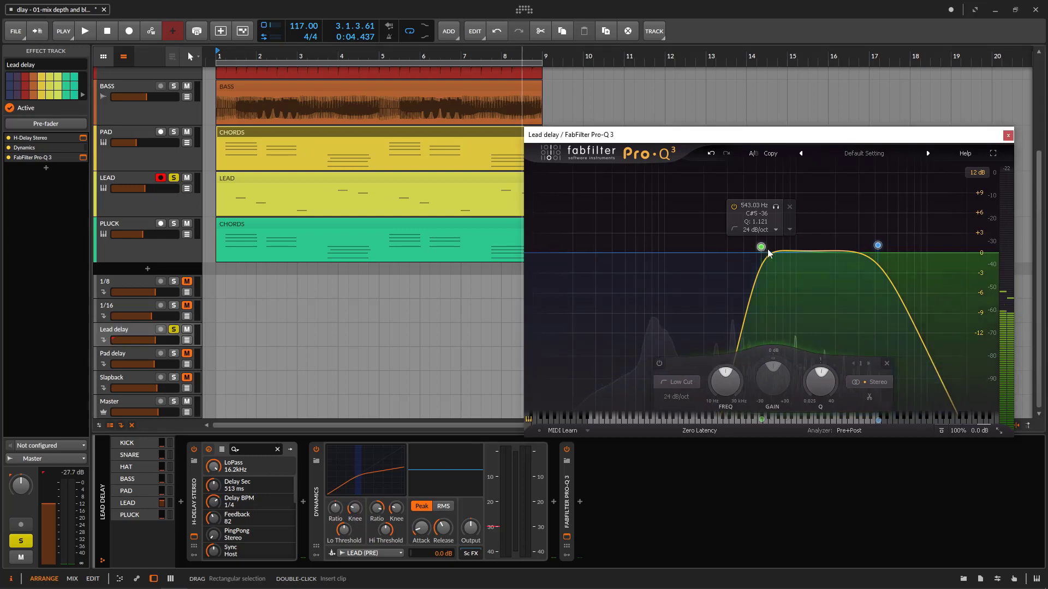
drag(763, 252, 770, 248)
mouse_move(878, 246)
mouse_down()
mouse_move(895, 246)
mouse_move(875, 248)
mouse_up()
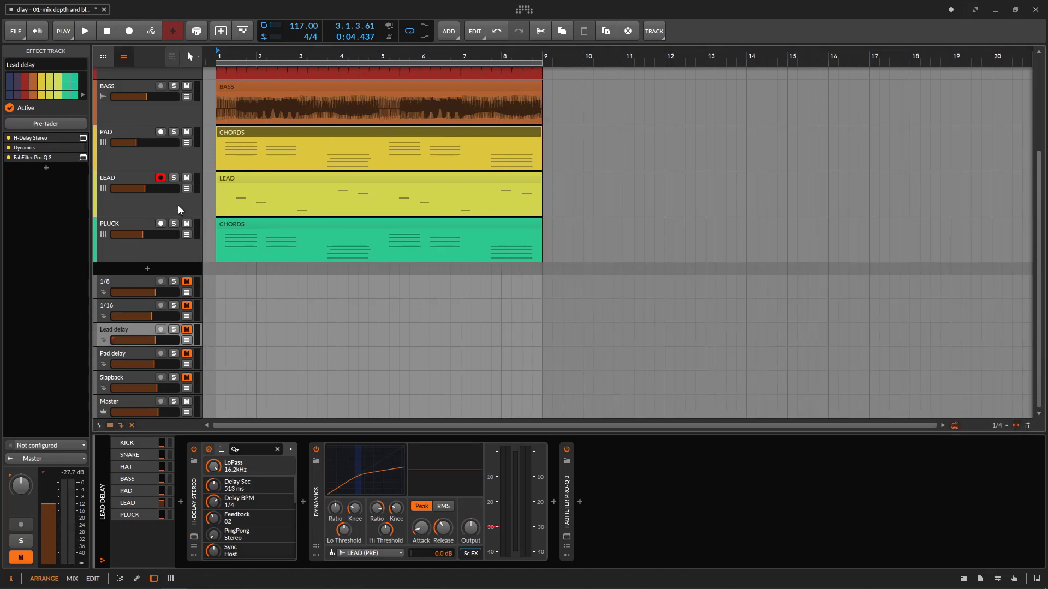
Raise the PLUCK track's volume and compare it with ValhallaVintageVerb on and off, leaving the reverb off
click(156, 250)
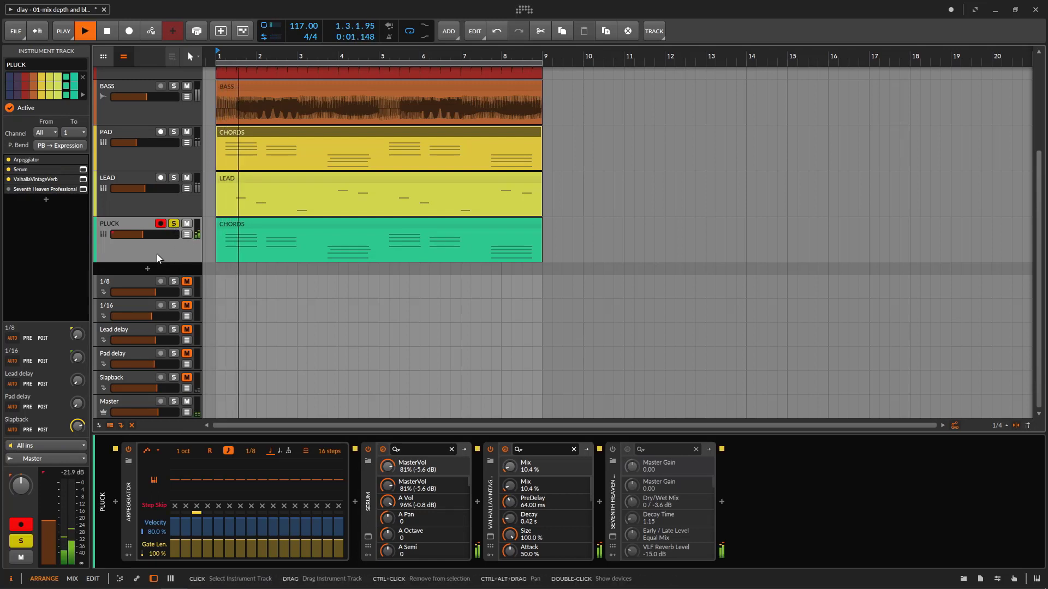
drag(144, 234, 154, 235)
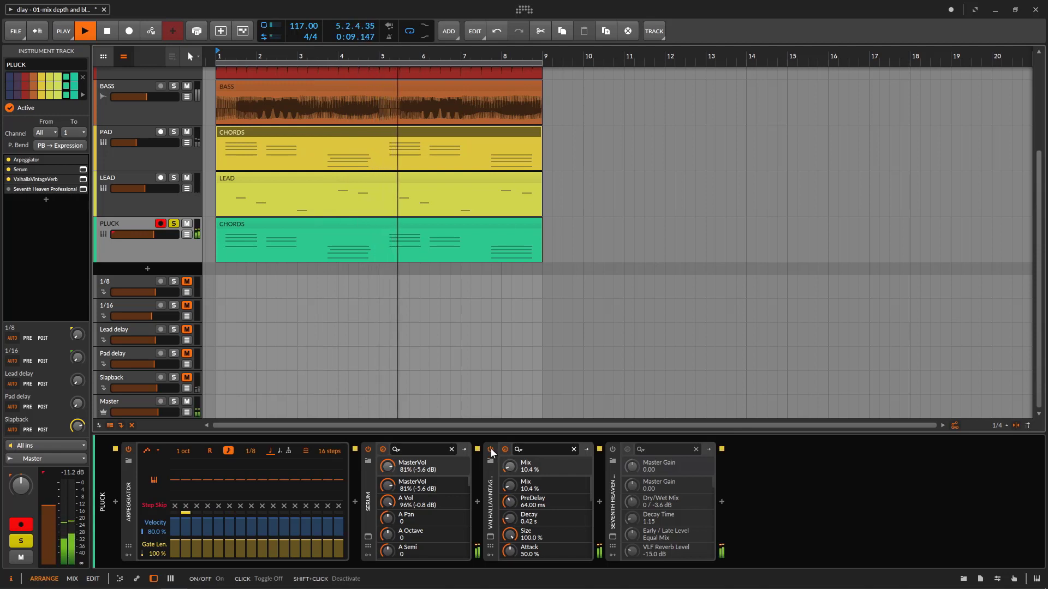
click(491, 450)
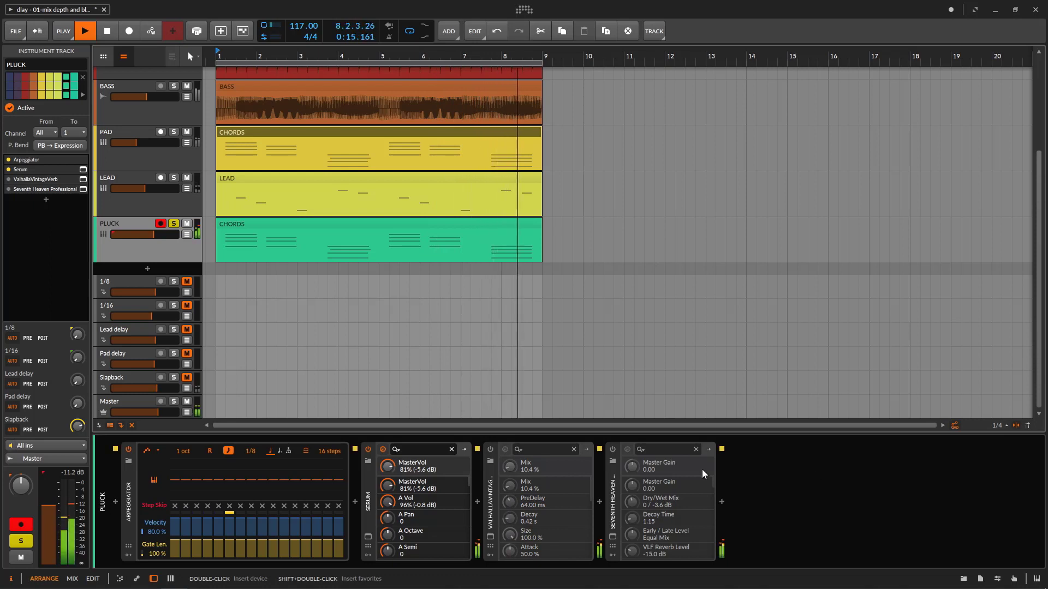
click(491, 450)
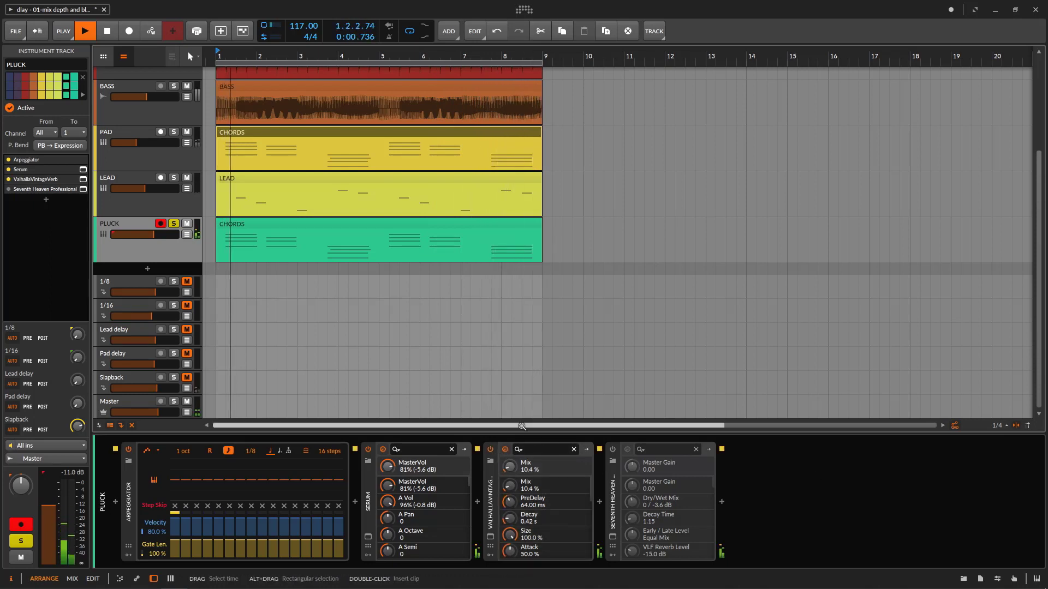
click(504, 450)
key(space)
key(space)
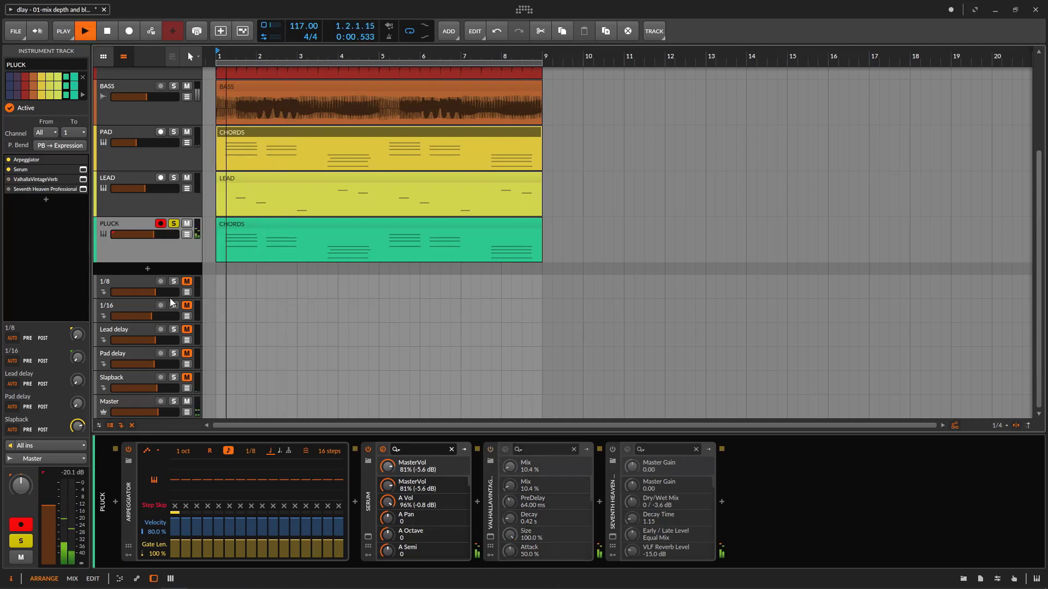
key(space)
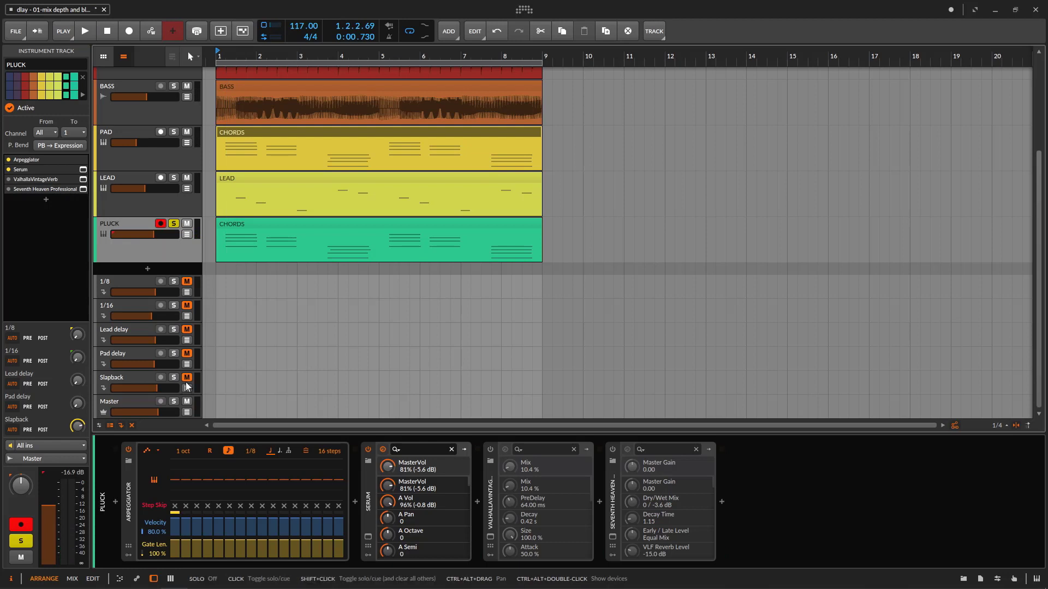
Unmute and solo the Slapback effect track to play the pluck through it
click(143, 378)
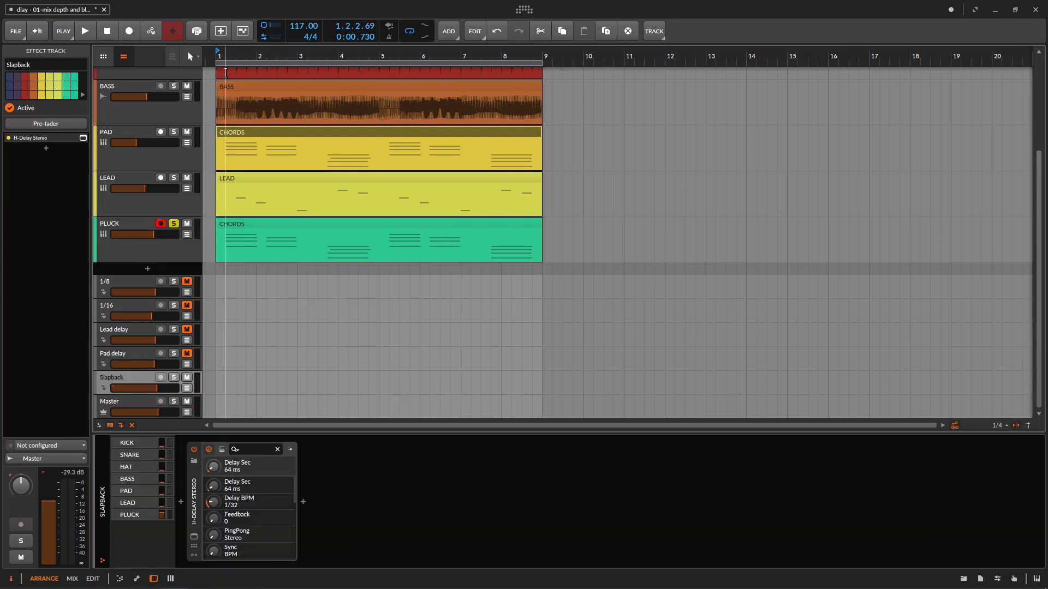
key(space)
click(174, 376)
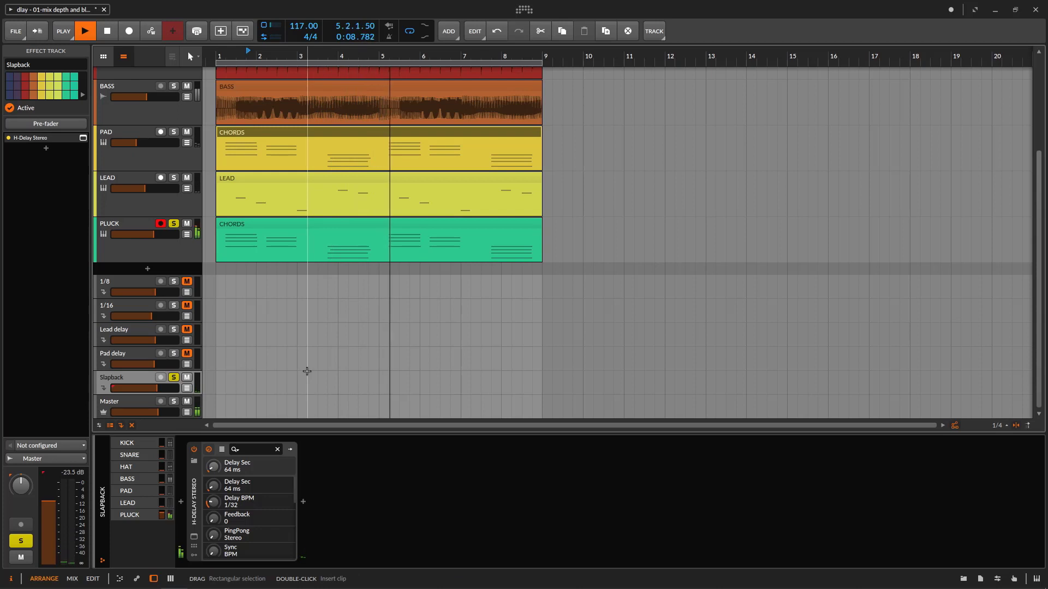
key(space)
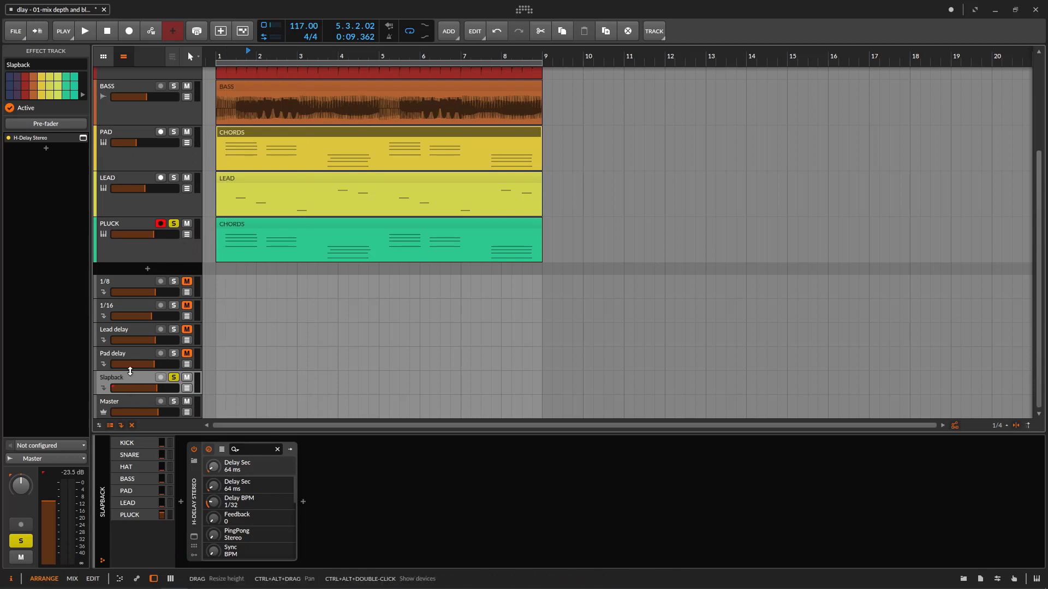
Play the PLUCK track again, comparing it with and without the Slapback effect track
click(131, 255)
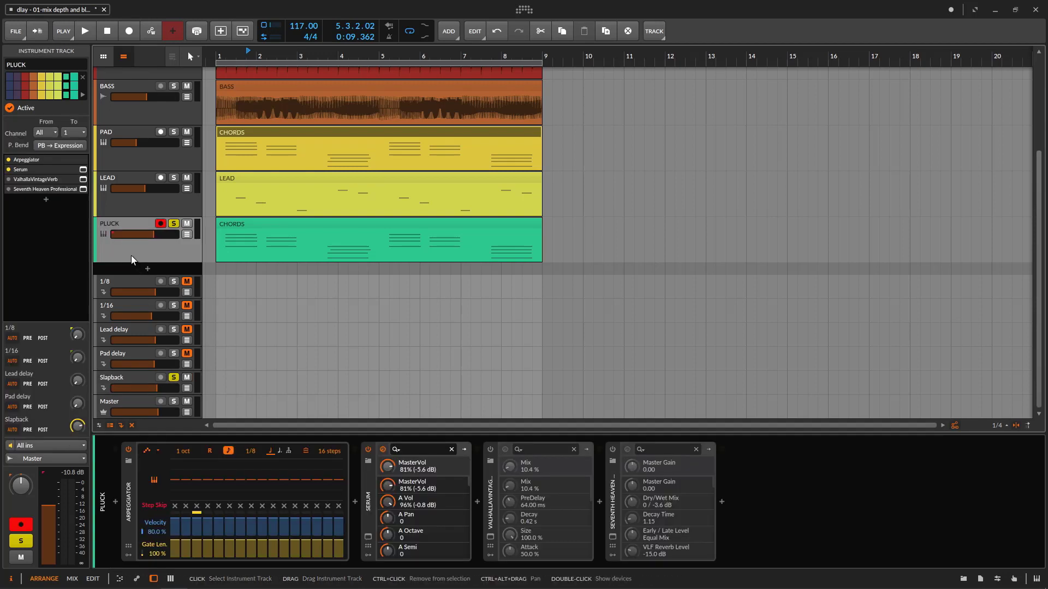
key(space)
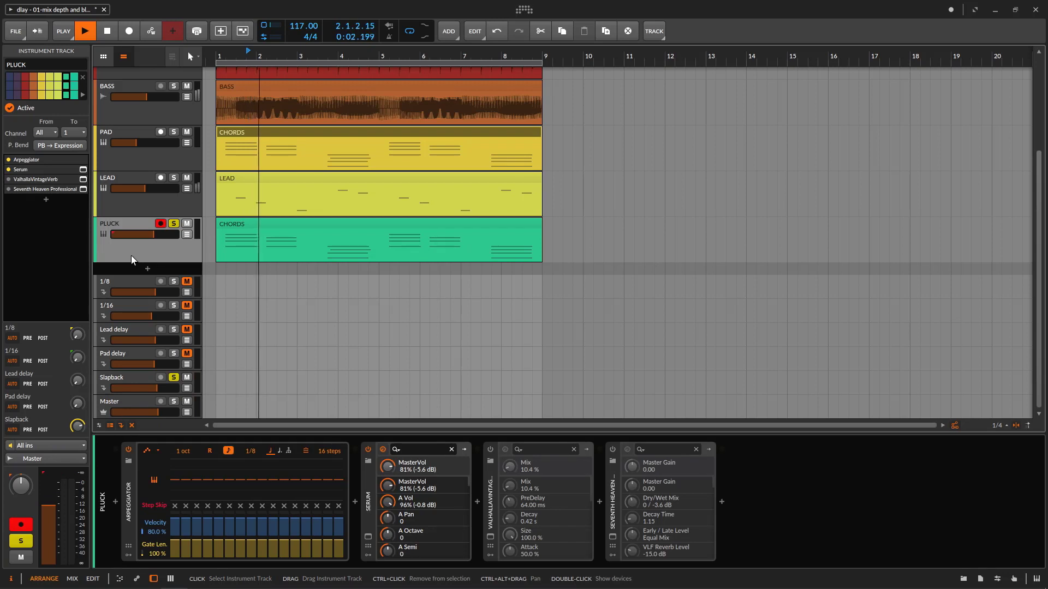
click(173, 378)
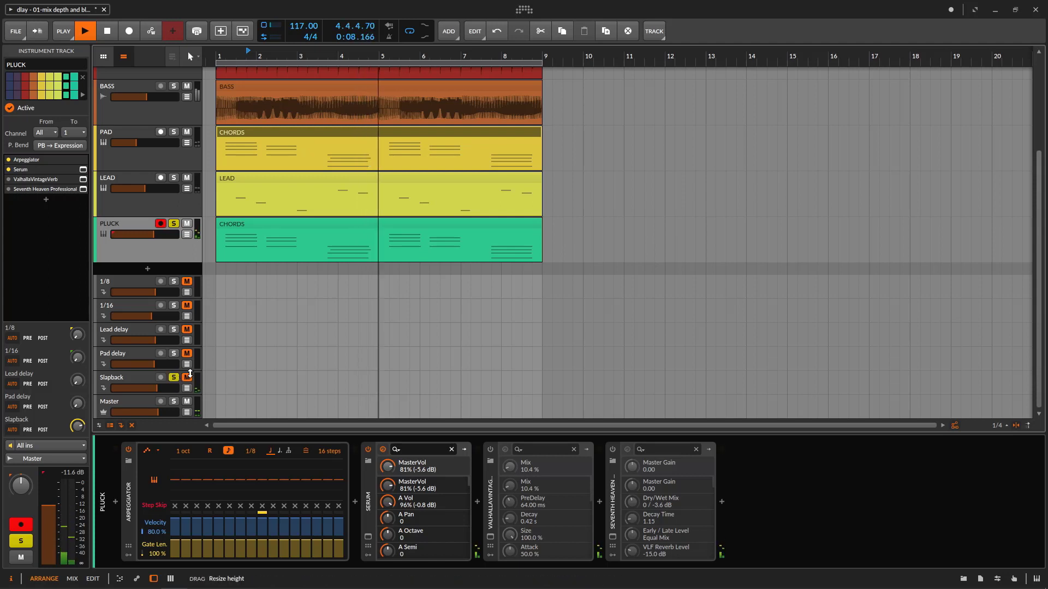
click(174, 377)
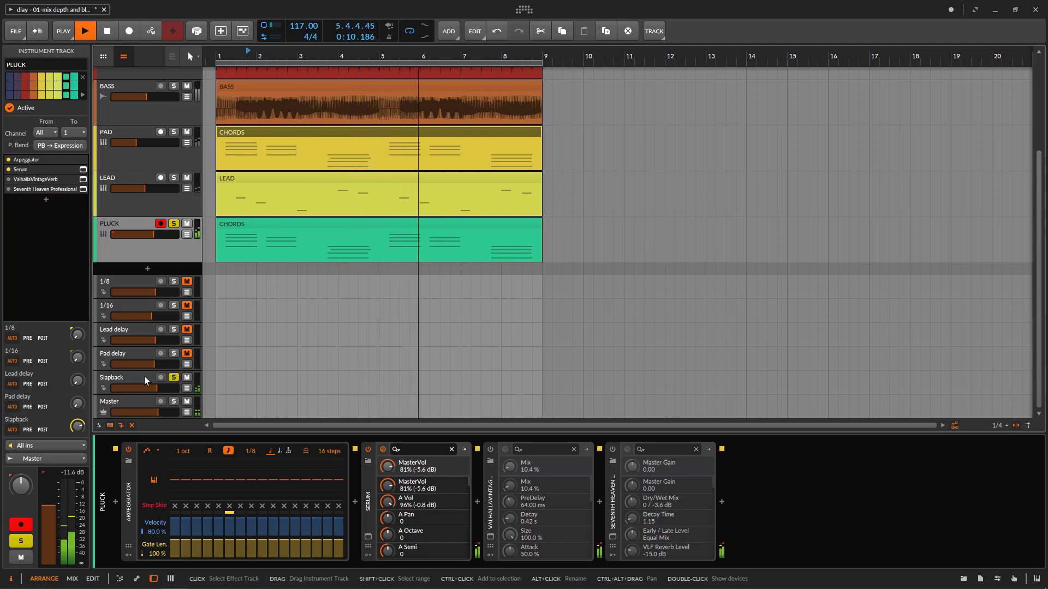
Open the Slapback track's H-Delay Stereo window and switch its delay time from tempo sync to milliseconds
click(130, 378)
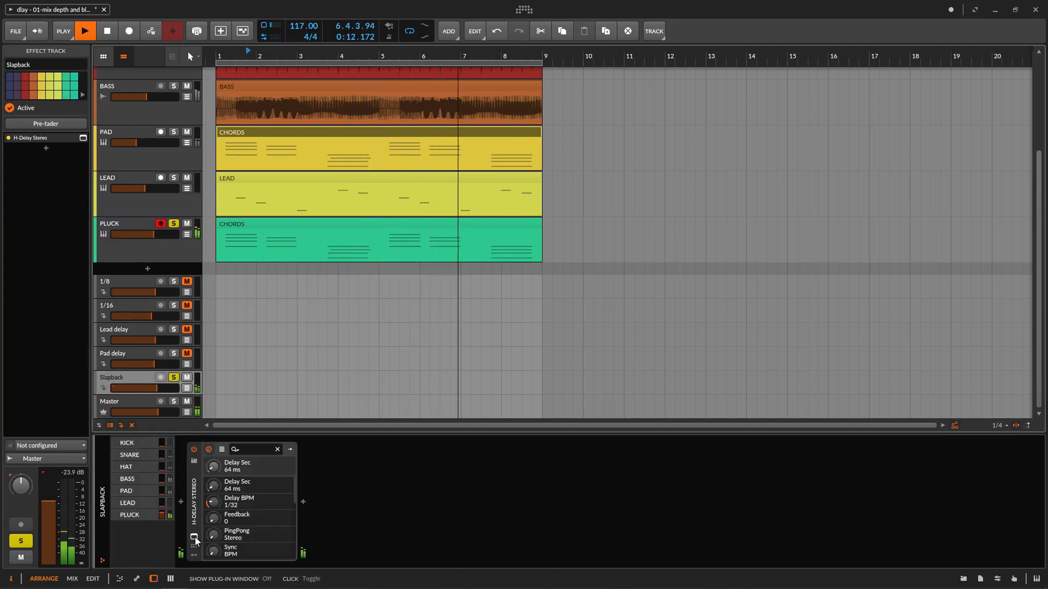
click(194, 537)
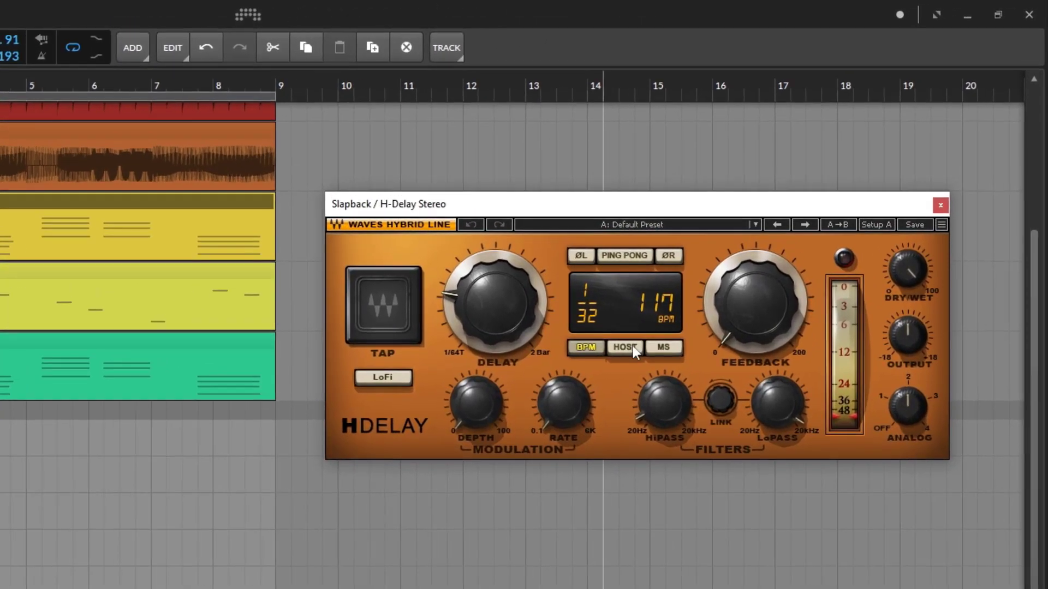
click(672, 351)
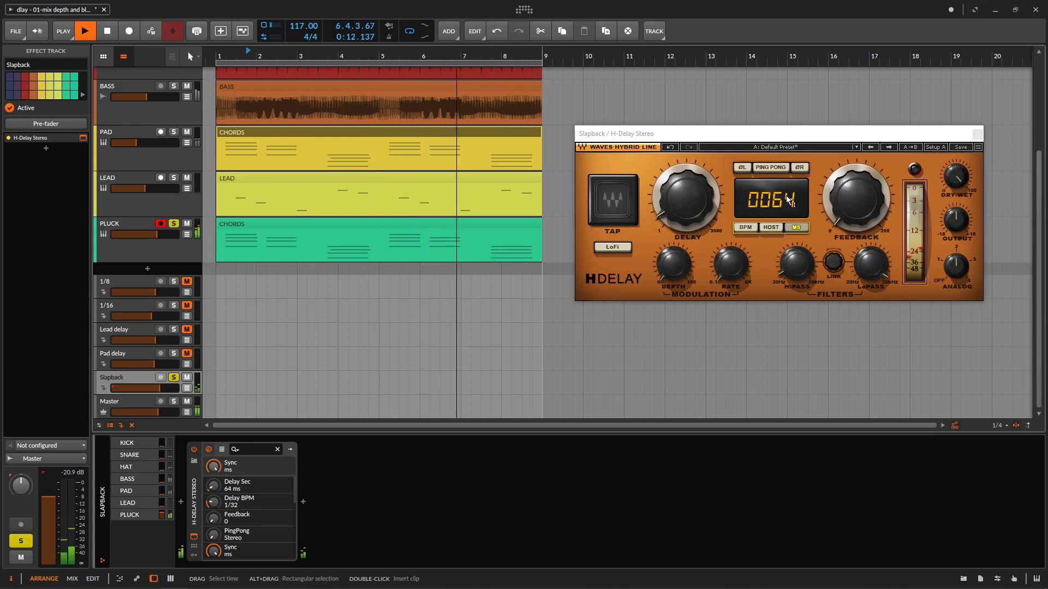
mouse_move(673, 211)
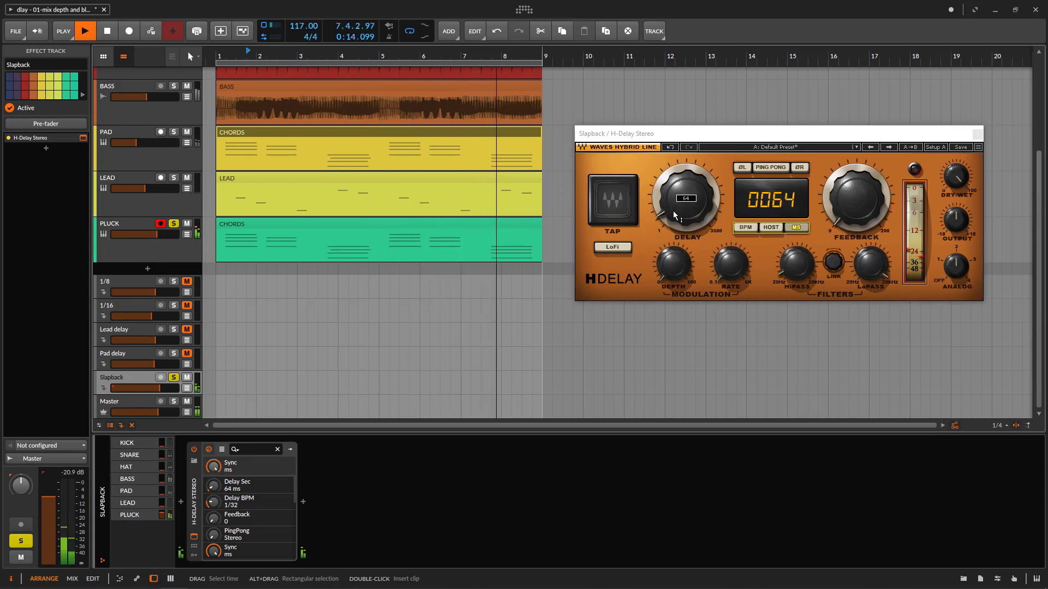
Try H-Delay times of 115 ms and 69 ms on the Slapback track while the pluck plays
drag(673, 208, 673, 183)
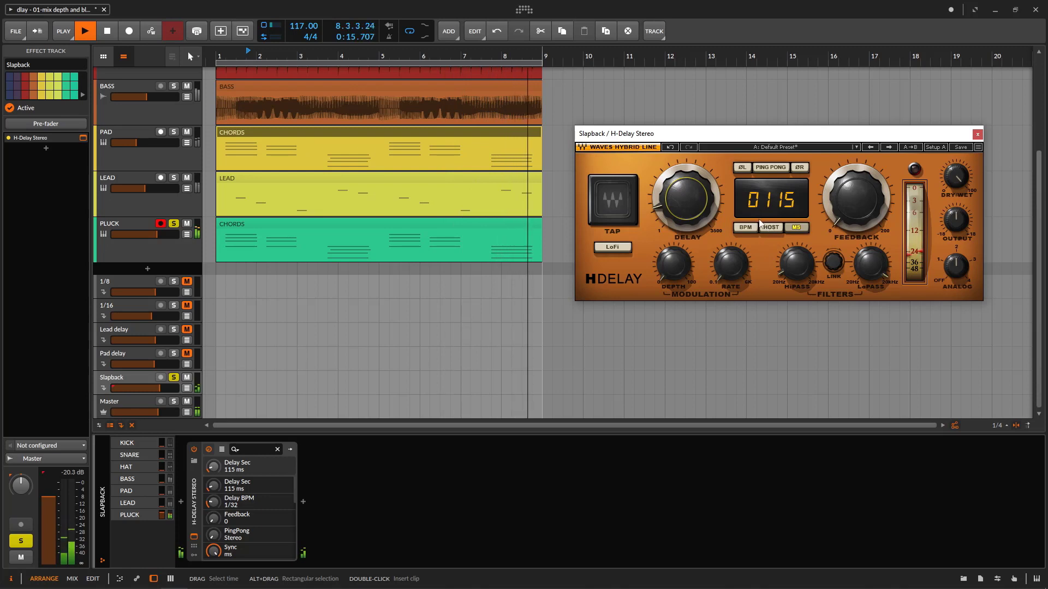
drag(686, 198, 686, 223)
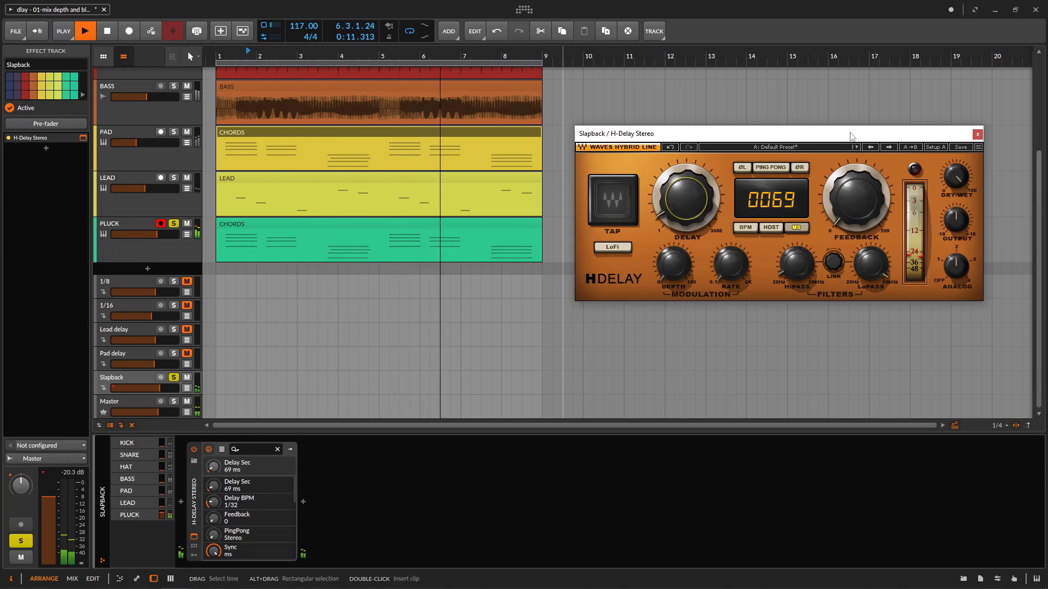
Raise the Slapback delay's feedback to 84 to hear the repeats, and return it to 0
click(854, 211)
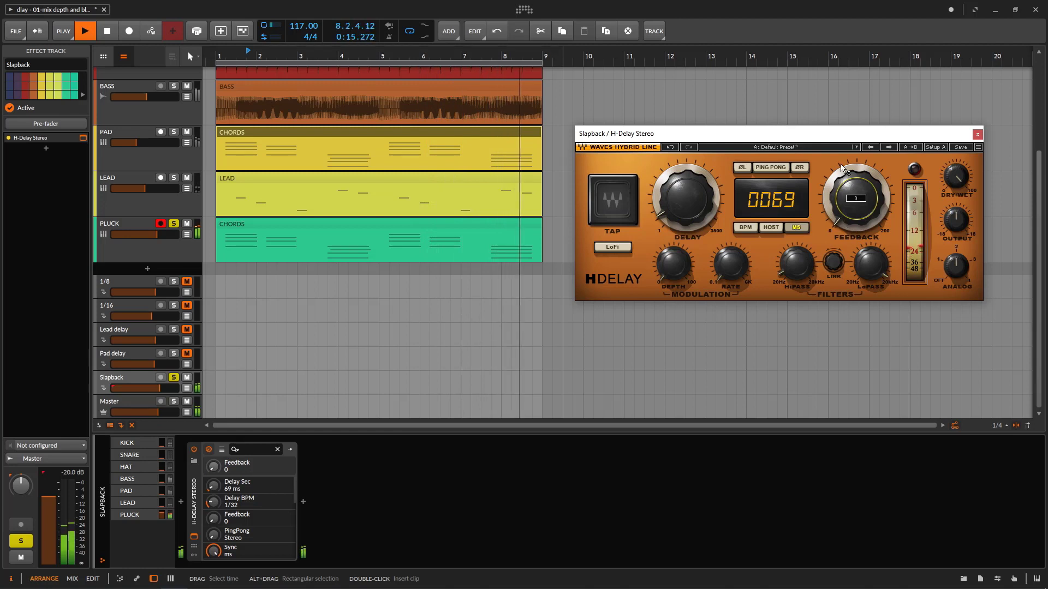
drag(855, 208, 855, 167)
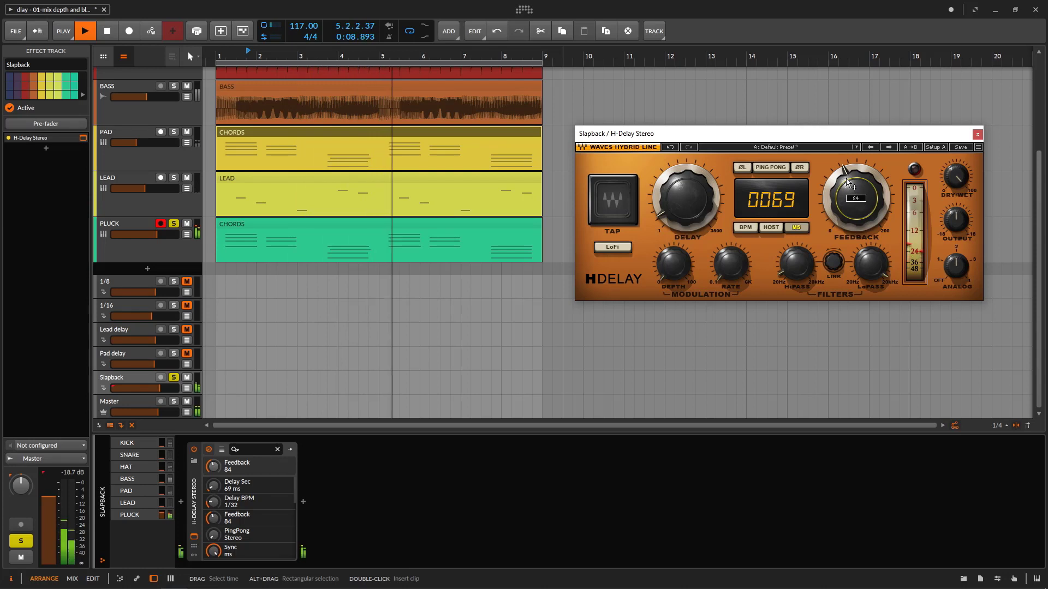
drag(845, 181, 849, 227)
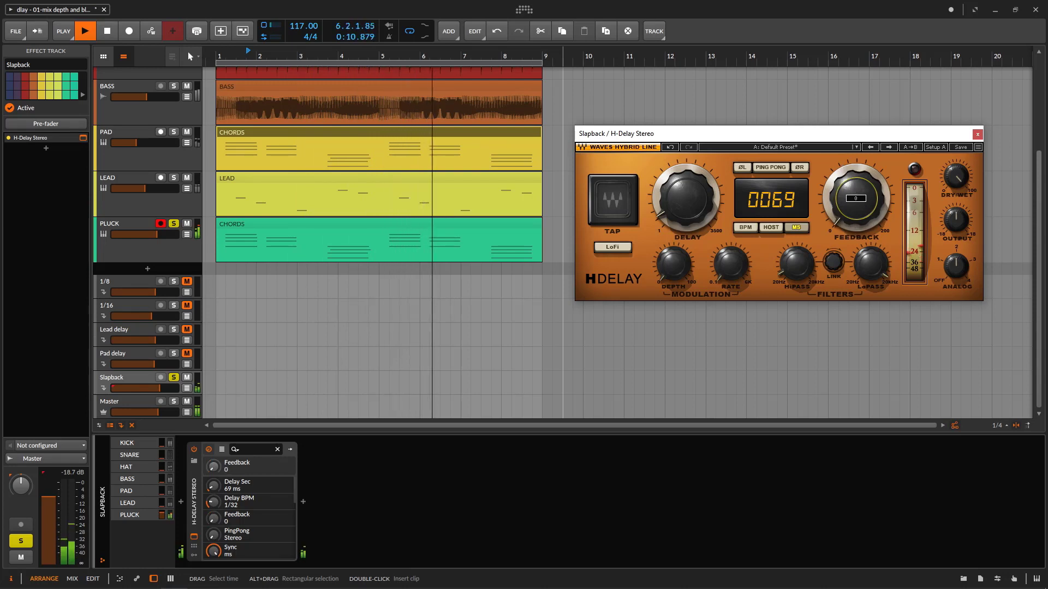
Set the Slapback delay time to 80 ms and play the PLUCK clip from bar 1, stopping after a short listen
key(space)
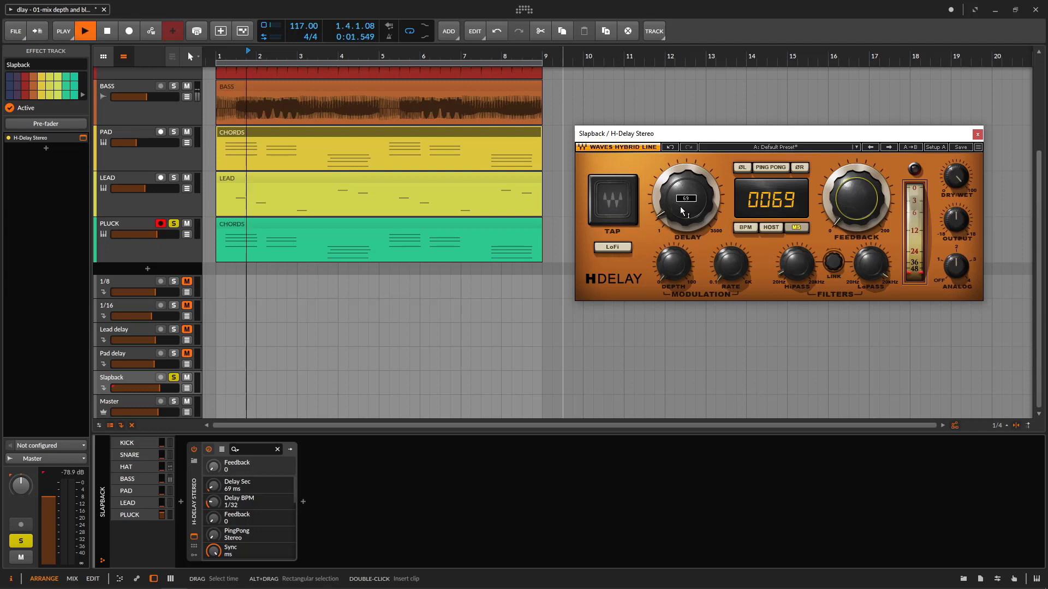
drag(675, 212, 675, 207)
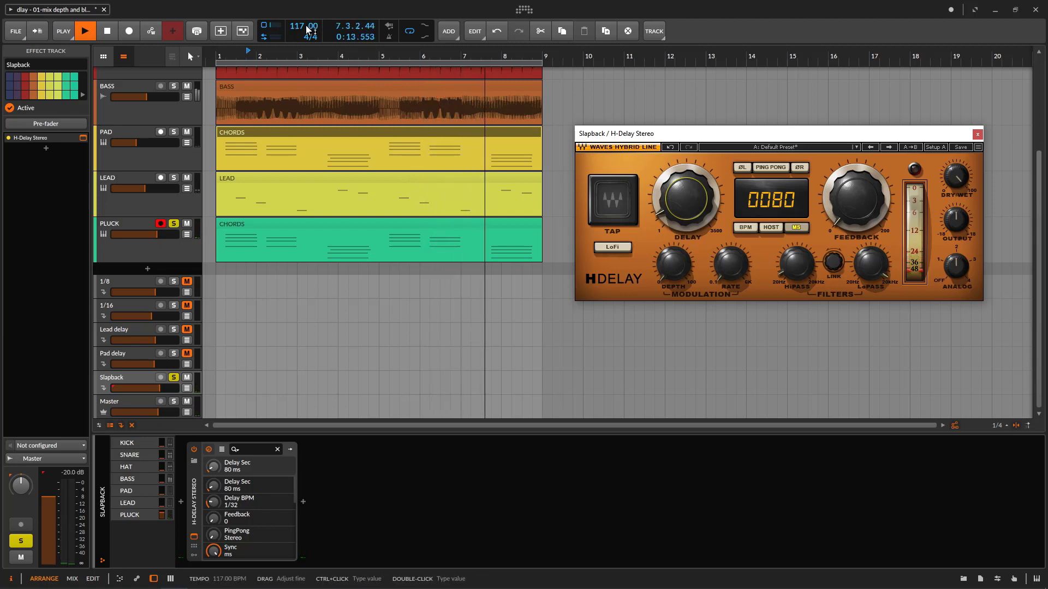
click(298, 222)
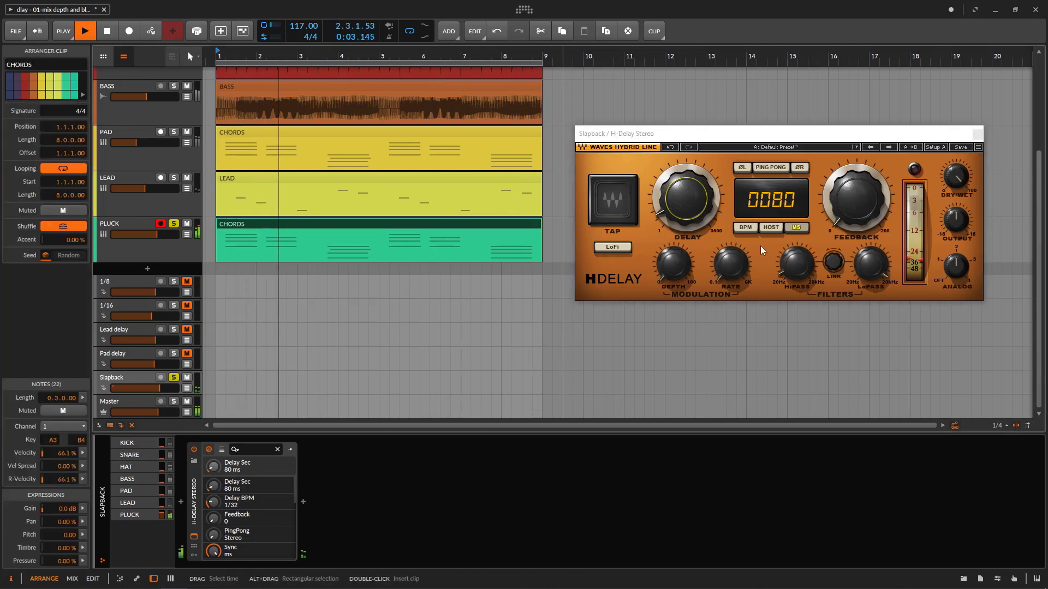
key(space)
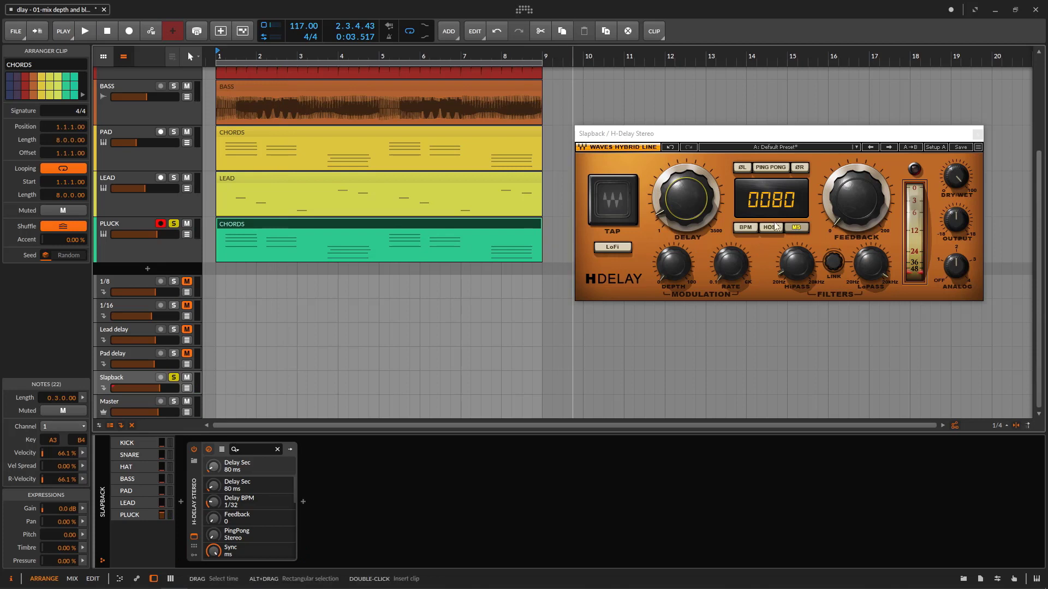
Switch the Slapback H-Delay to BPM mode to check the equivalent note value, and return it to milliseconds
click(747, 229)
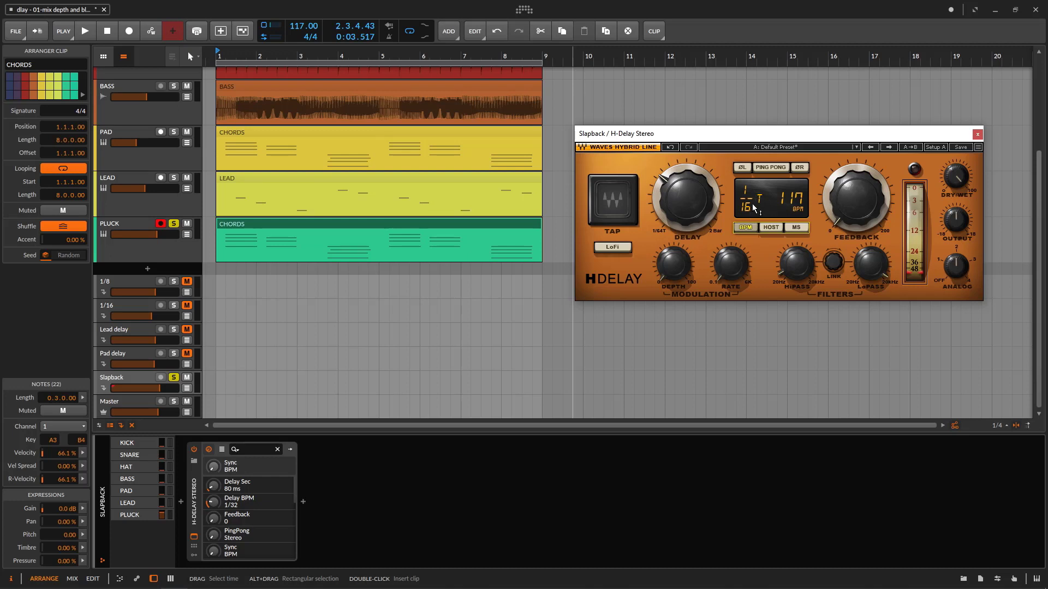
click(805, 229)
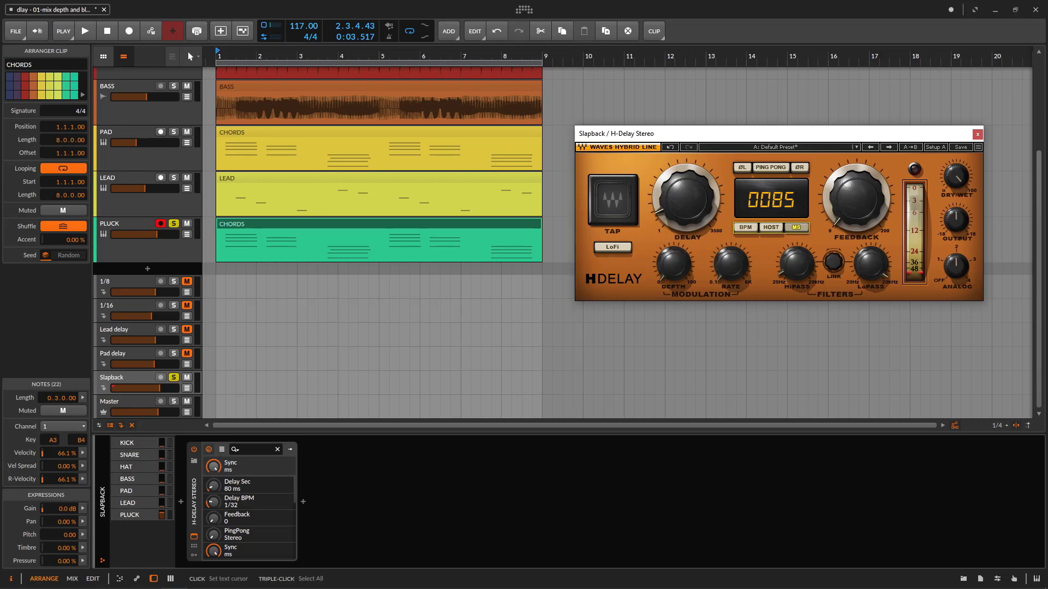
Switch to the browser's Delay & Reverb Time Calculator and highlight the BPM value it uses
drag(2, 137, 692, 1)
scroll(195, 330, up, 4)
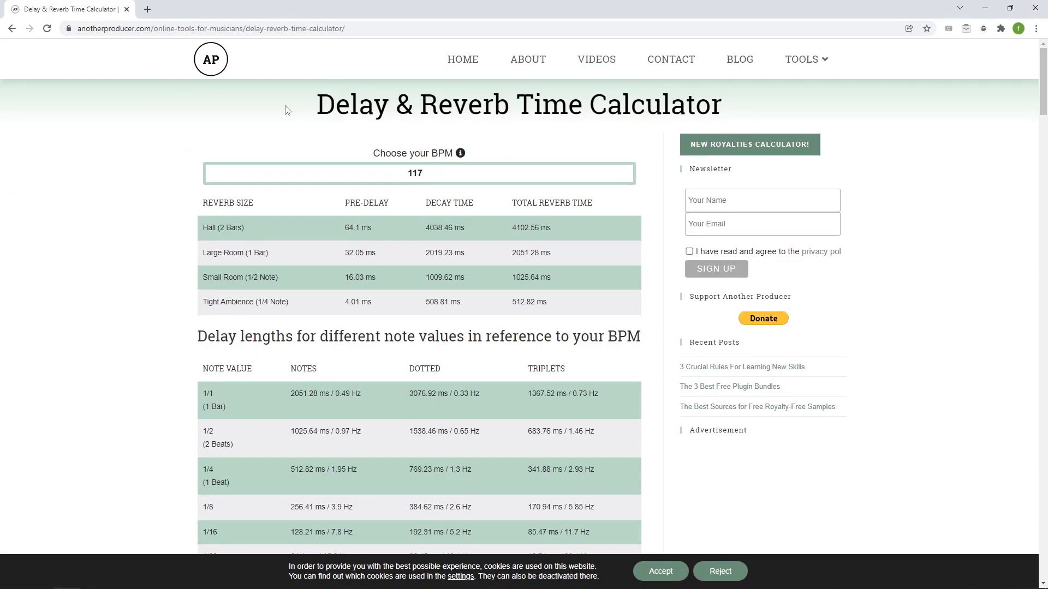
drag(327, 105, 765, 110)
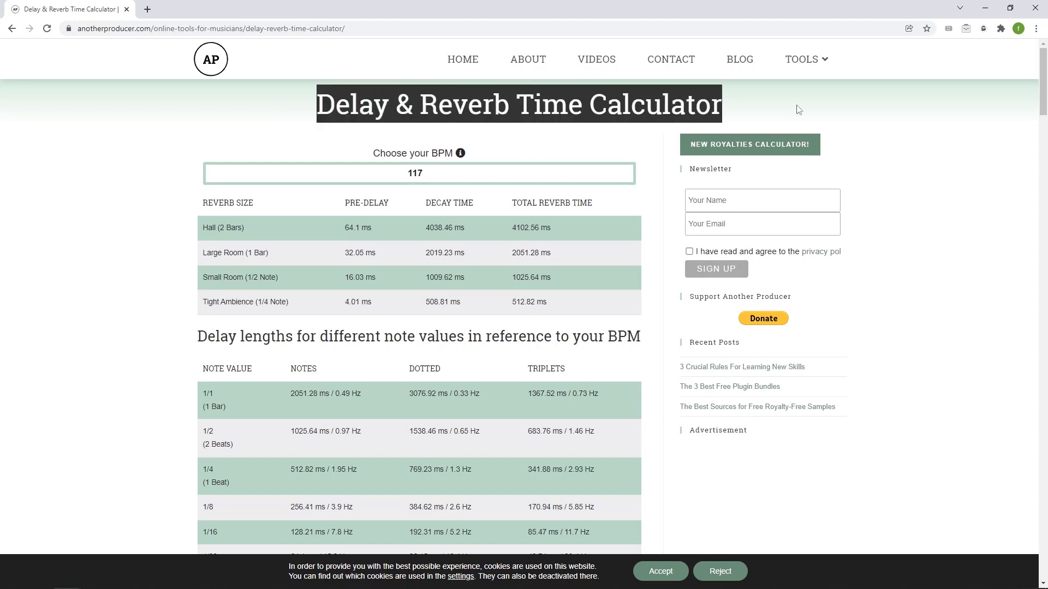
scroll(207, 290, down, 2)
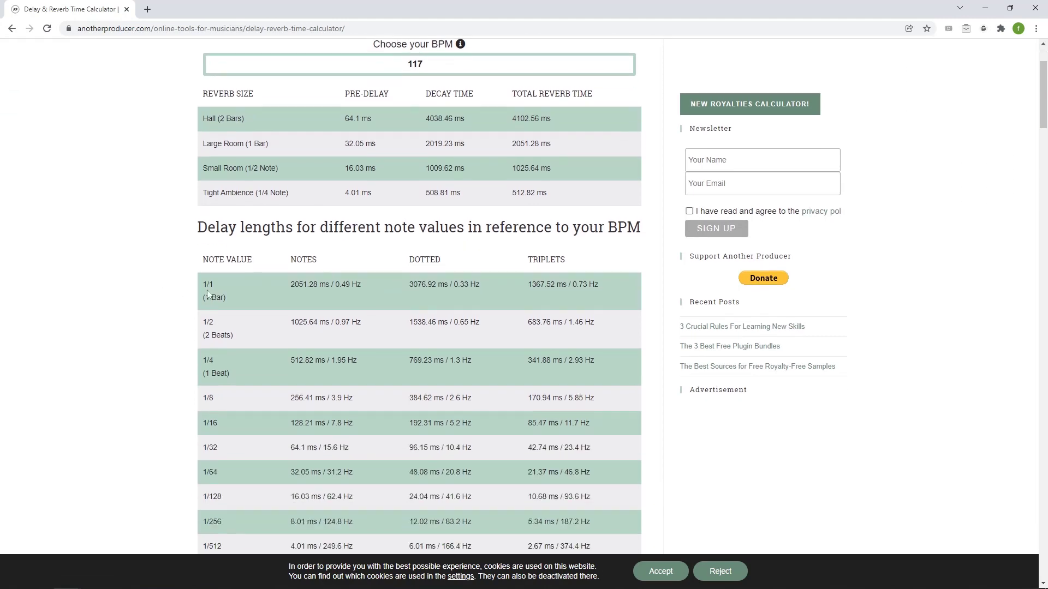
scroll(207, 289, up, 2)
double_click(340, 175)
drag(557, 9, 511, 33)
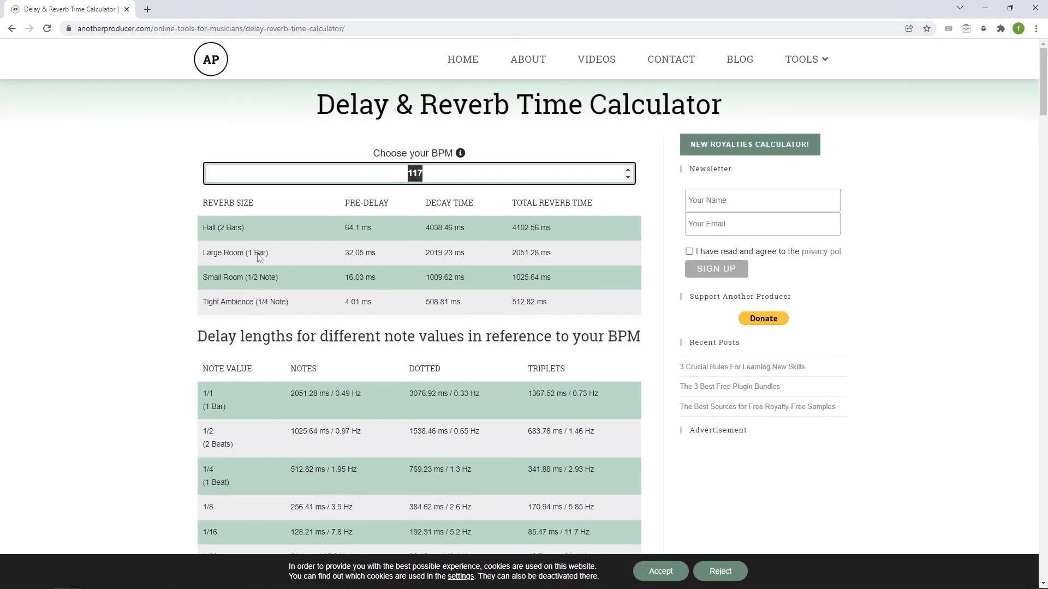
Examine the calculator's millisecond lengths for 1/16 and 1/32 notes, and return to Bitwig Studio
scroll(241, 259, down, 3)
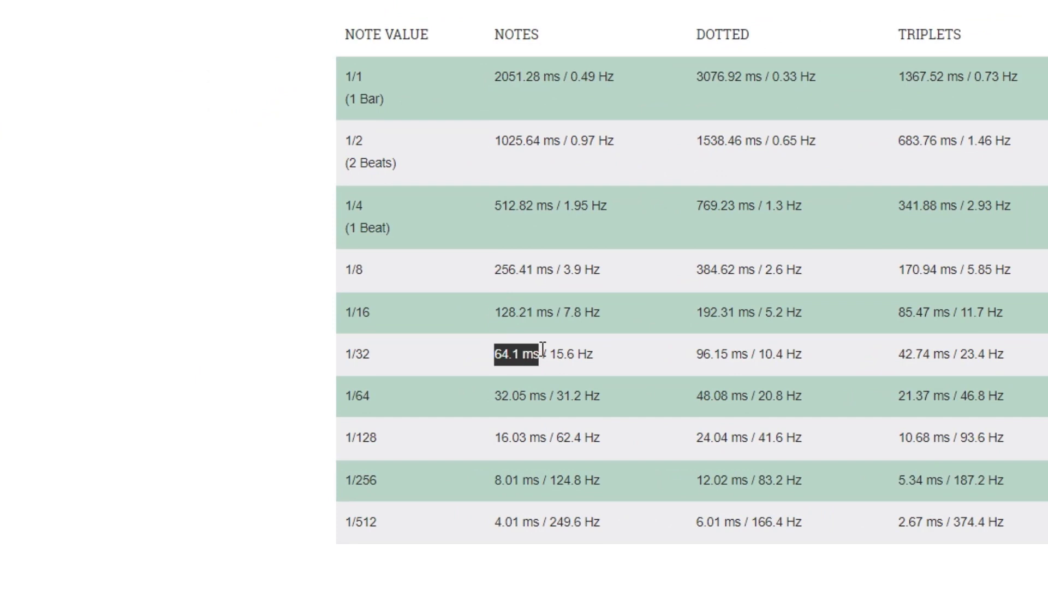
drag(382, 360, 345, 363)
drag(375, 313, 308, 312)
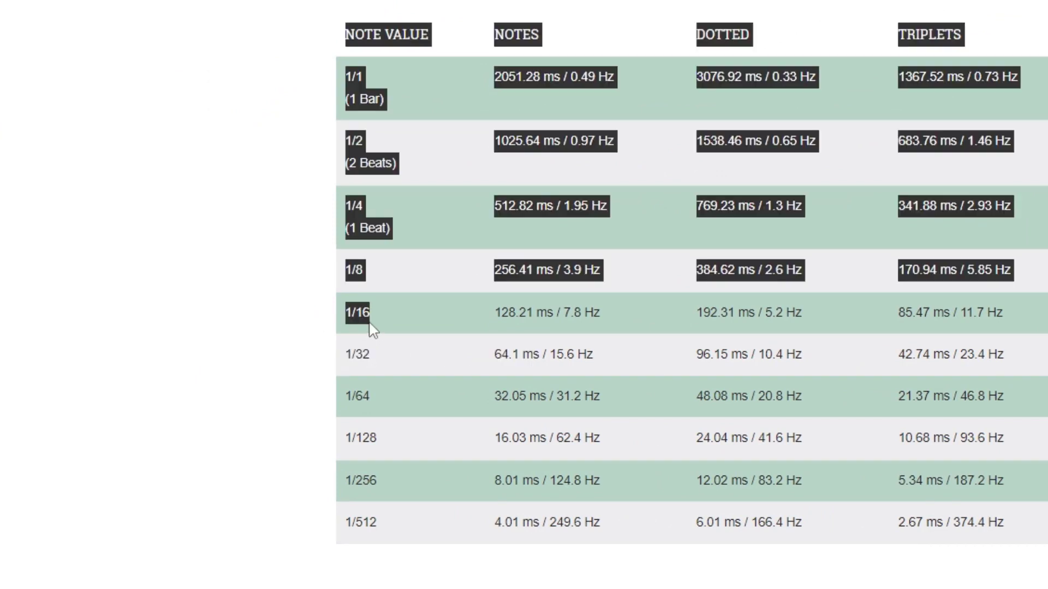
click(310, 384)
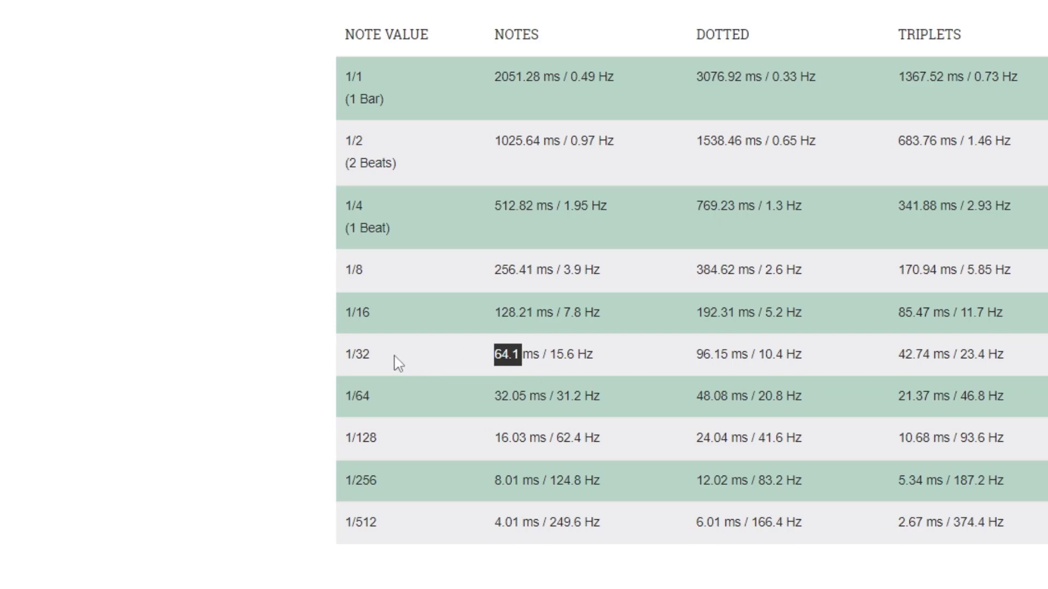
mouse_move(398, 364)
mouse_down()
mouse_move(320, 358)
mouse_move(386, 370)
mouse_up()
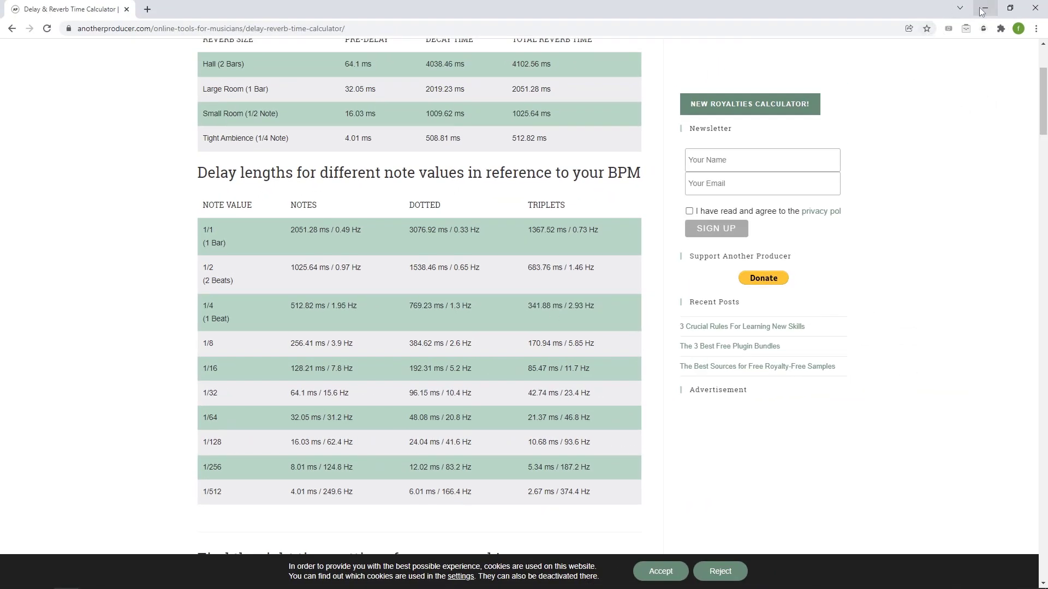
click(983, 11)
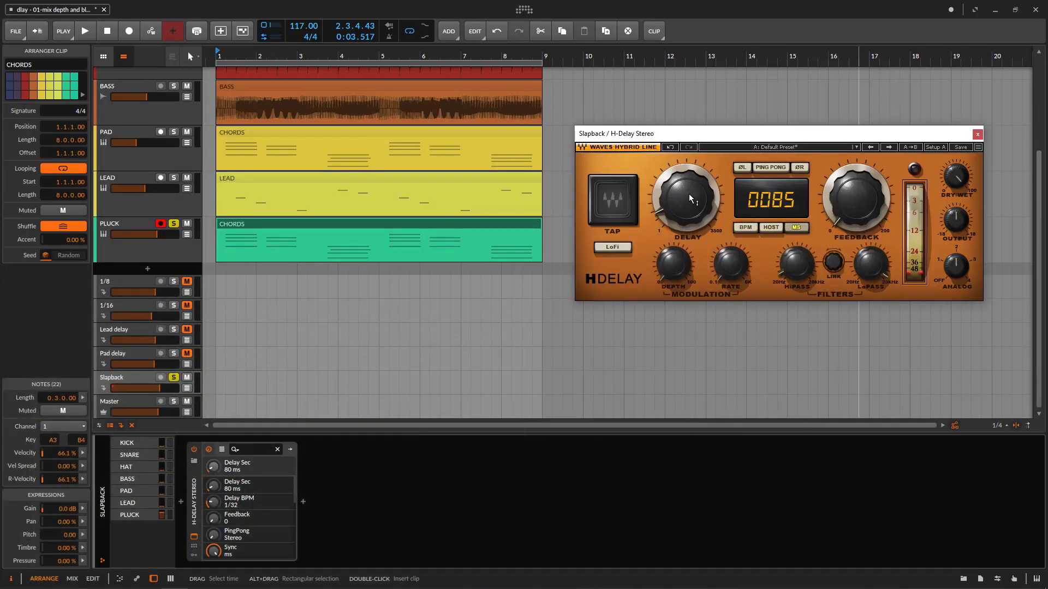
Set the Slapback delay time to 65 ms, play the pluck, and switch the delay to BPM mode at 1/32
drag(689, 196, 688, 199)
click(85, 32)
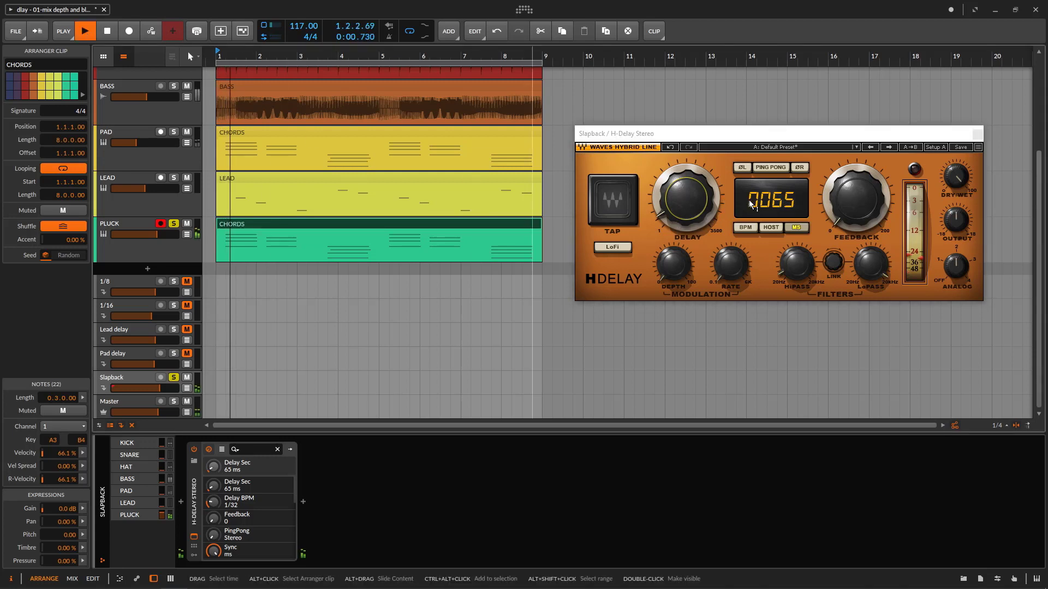
click(749, 230)
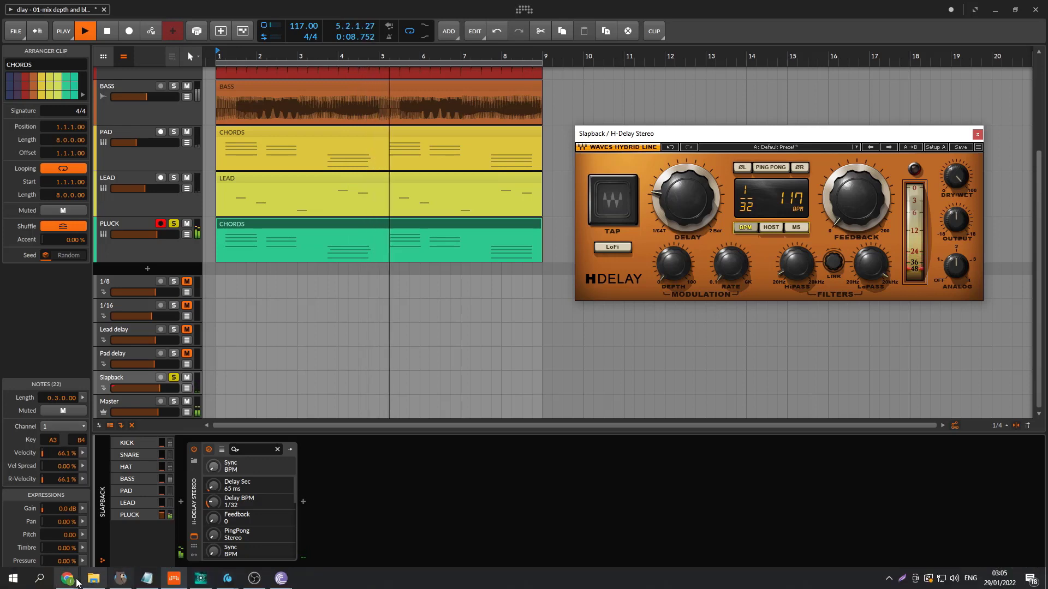
Recheck the 1/32 length in the browser calculator, and switch the Slapback H-Delay in Bitwig Studio back to milliseconds at 64 ms
click(68, 578)
click(267, 524)
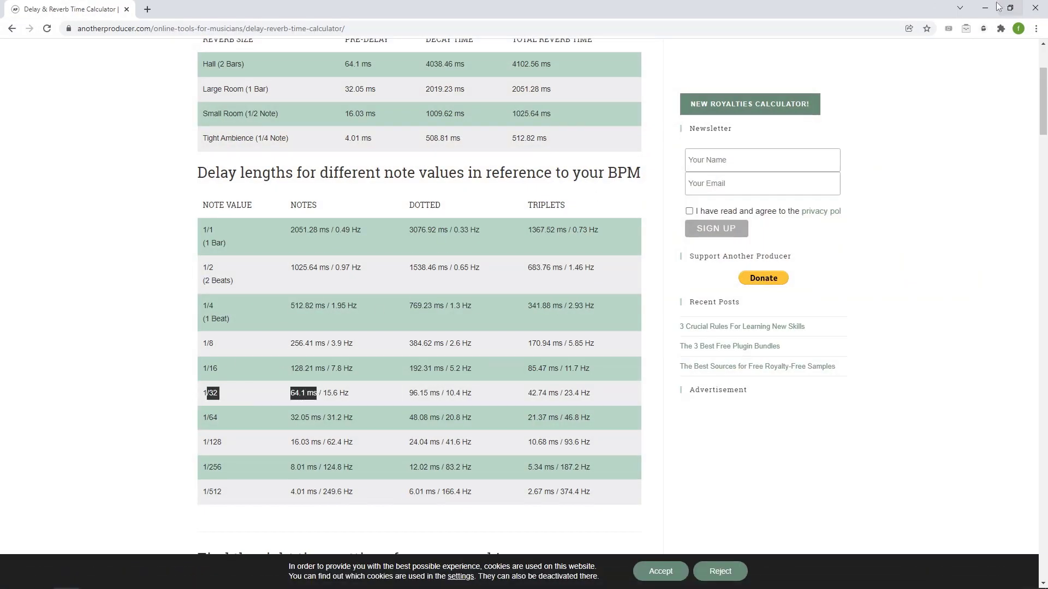
click(997, 6)
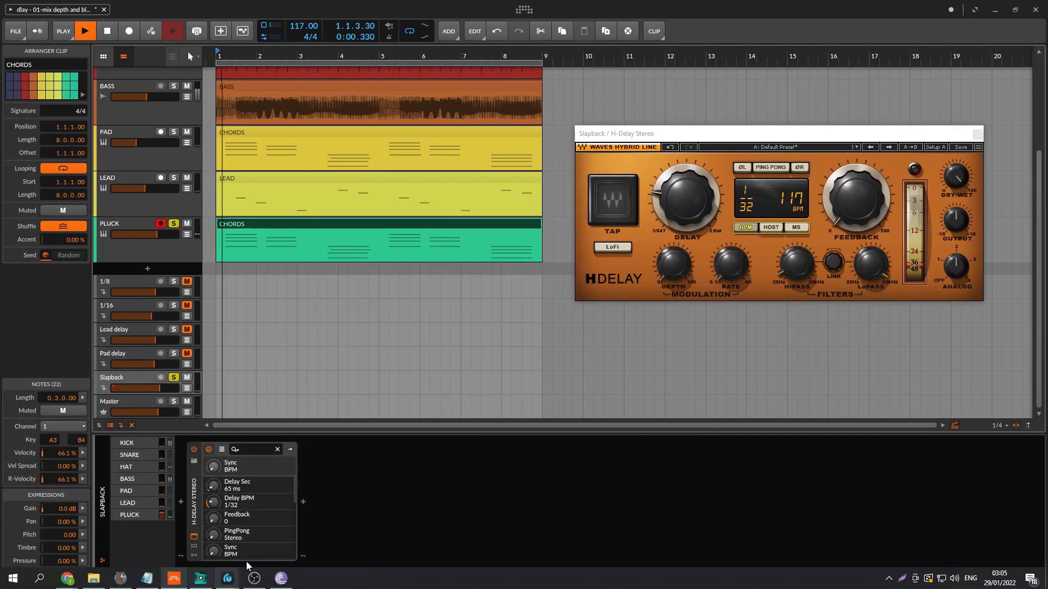
click(806, 228)
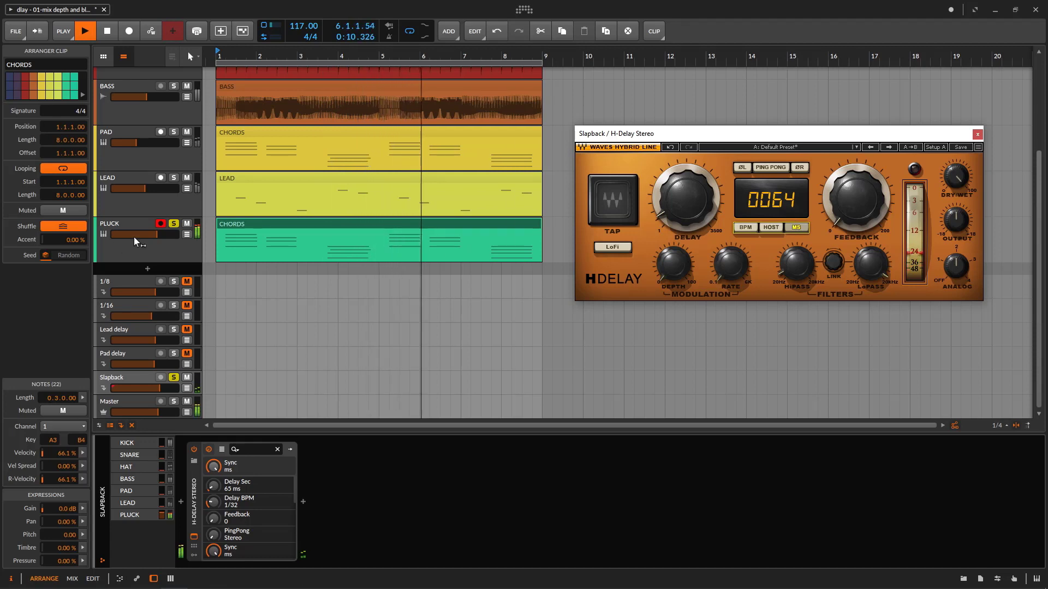
Open the PAD track's ValhallaVintageVerb and set its predelay to 17.15 ms
scroll(149, 247, up, 1)
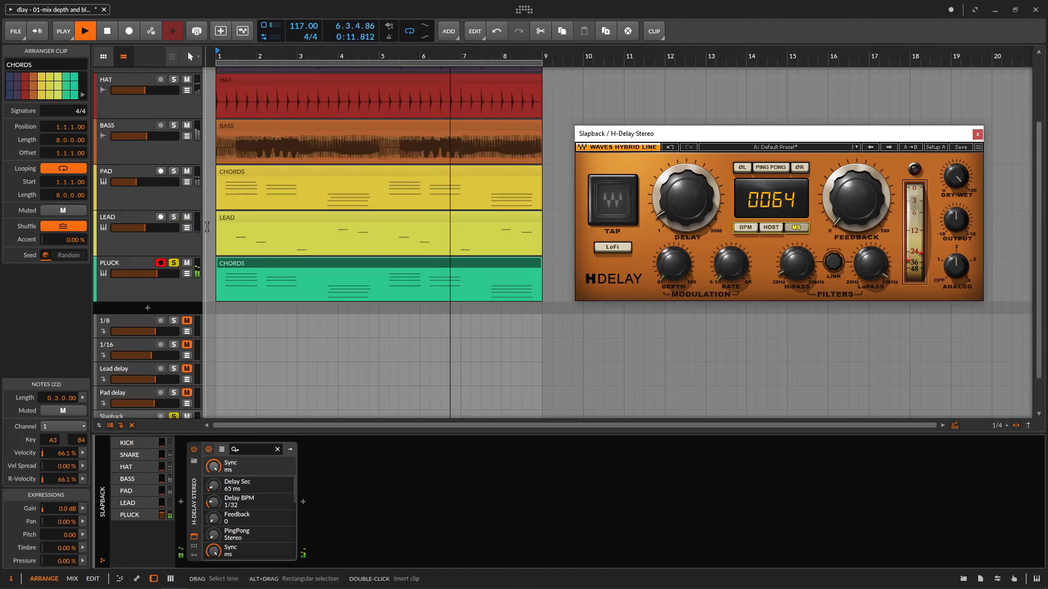
click(150, 246)
click(125, 187)
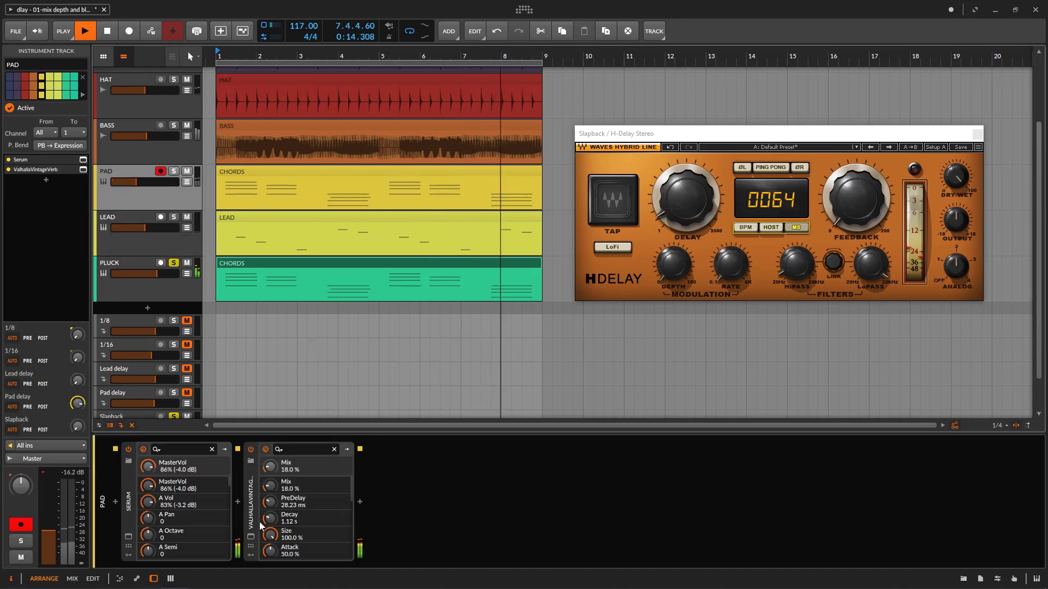
click(251, 536)
drag(686, 160, 919, 119)
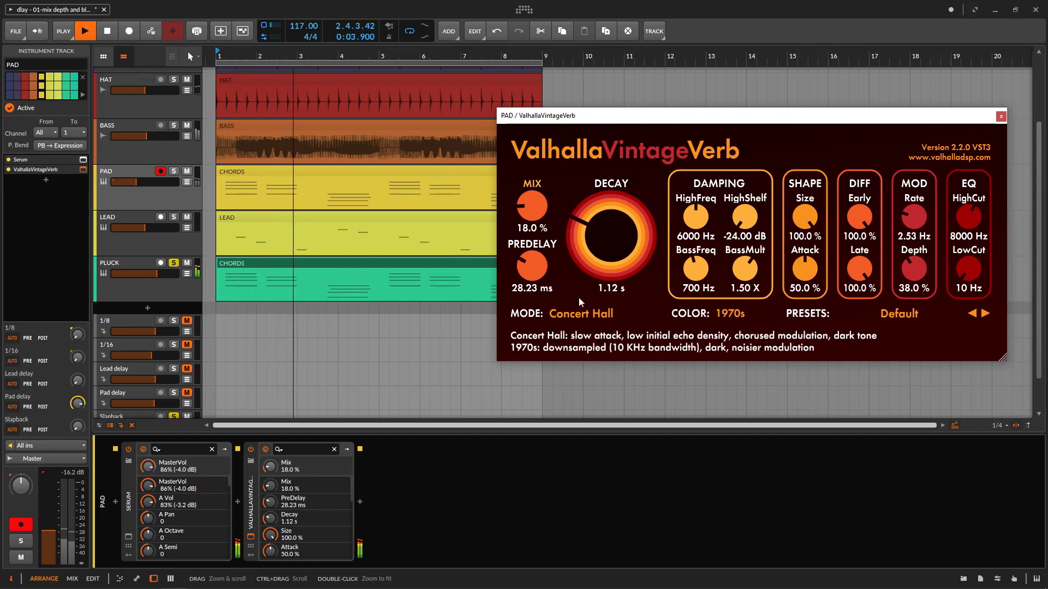
mouse_move(532, 268)
mouse_down()
mouse_move(537, 295)
mouse_move(538, 262)
mouse_move(538, 274)
mouse_up()
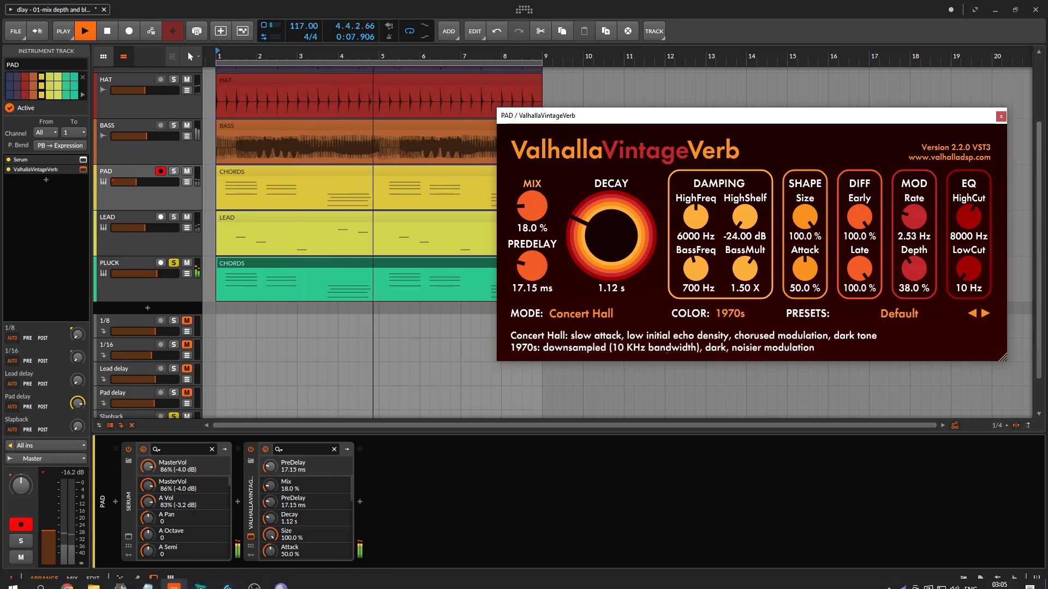
Examine the browser calculator's reverb settings and short delay lengths from 1/16 to 1/256, and return to Bitwig Studio
mouse_move(67, 580)
click(291, 525)
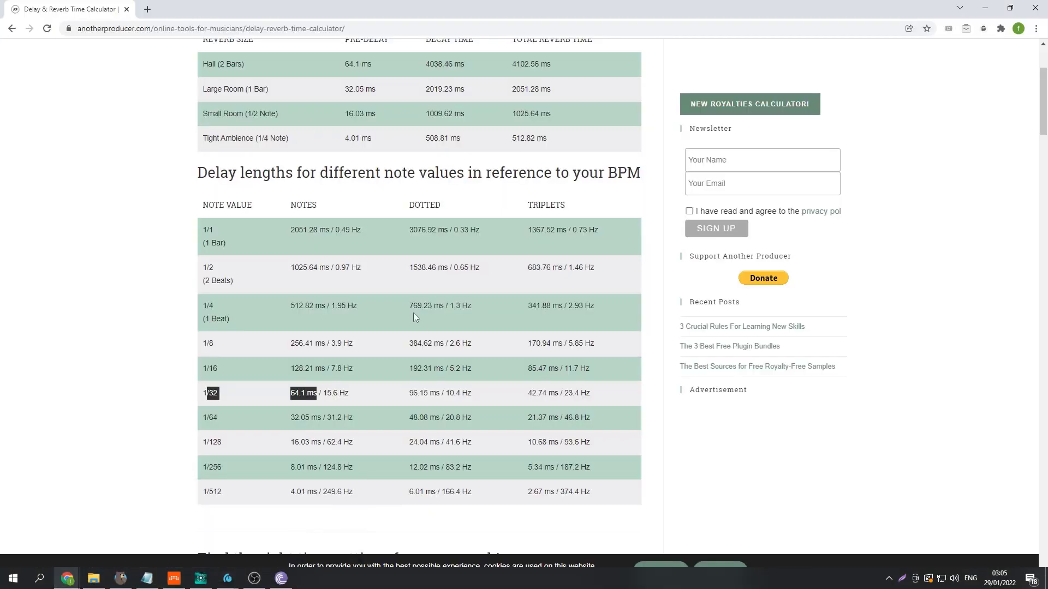
scroll(330, 254, up, 3)
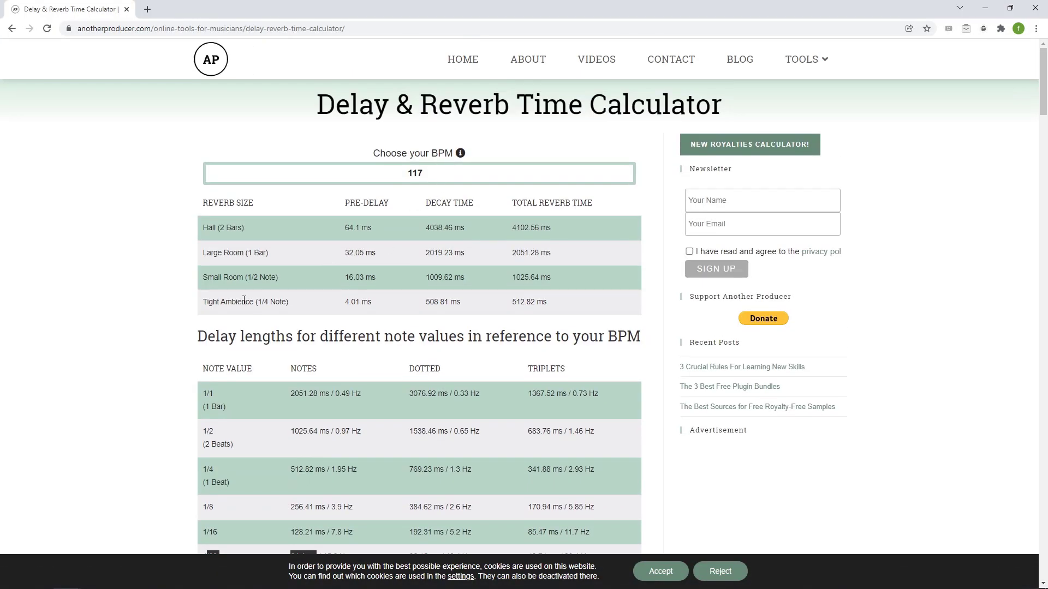
scroll(244, 300, down, 7)
scroll(305, 199, up, 2)
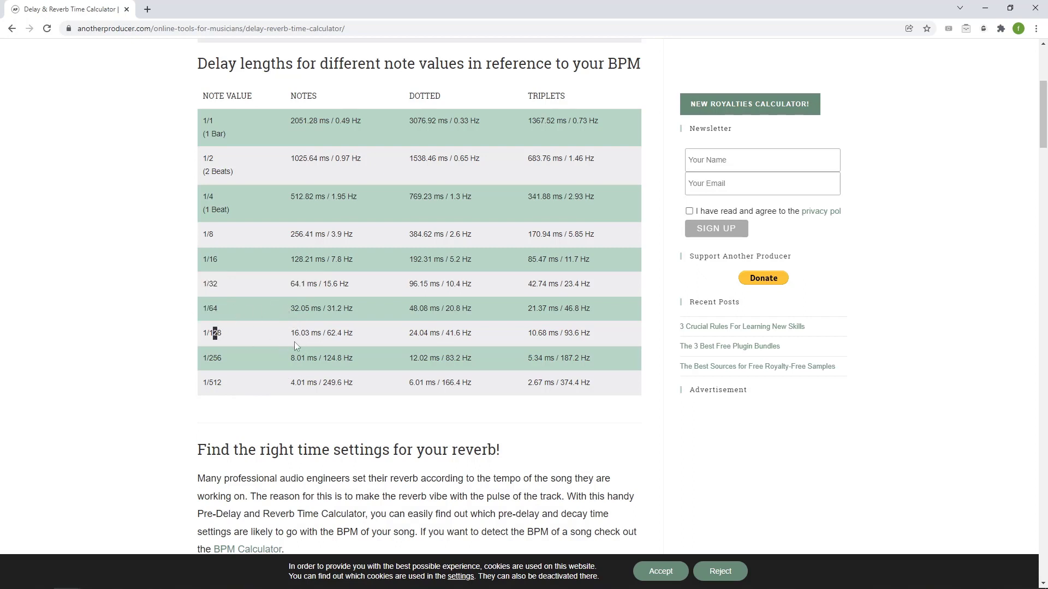
drag(289, 309, 372, 361)
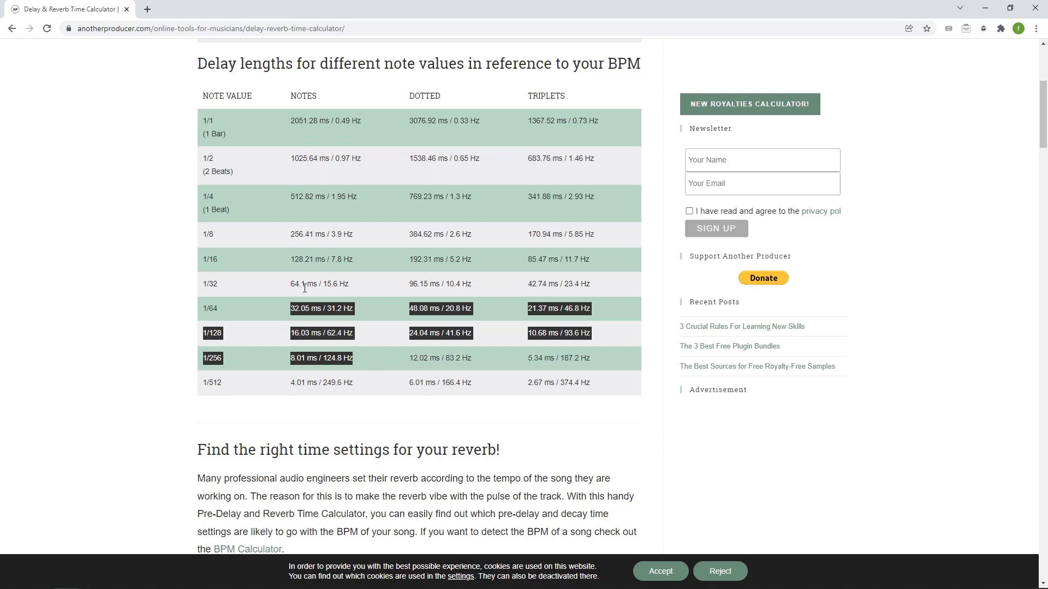
click(343, 275)
drag(342, 276, 239, 258)
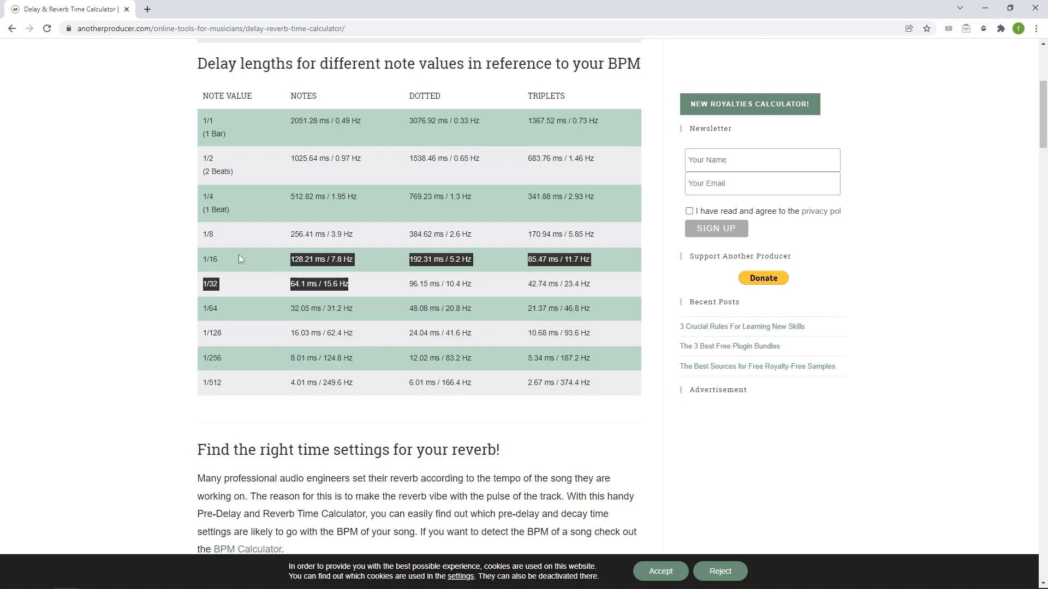
click(987, 11)
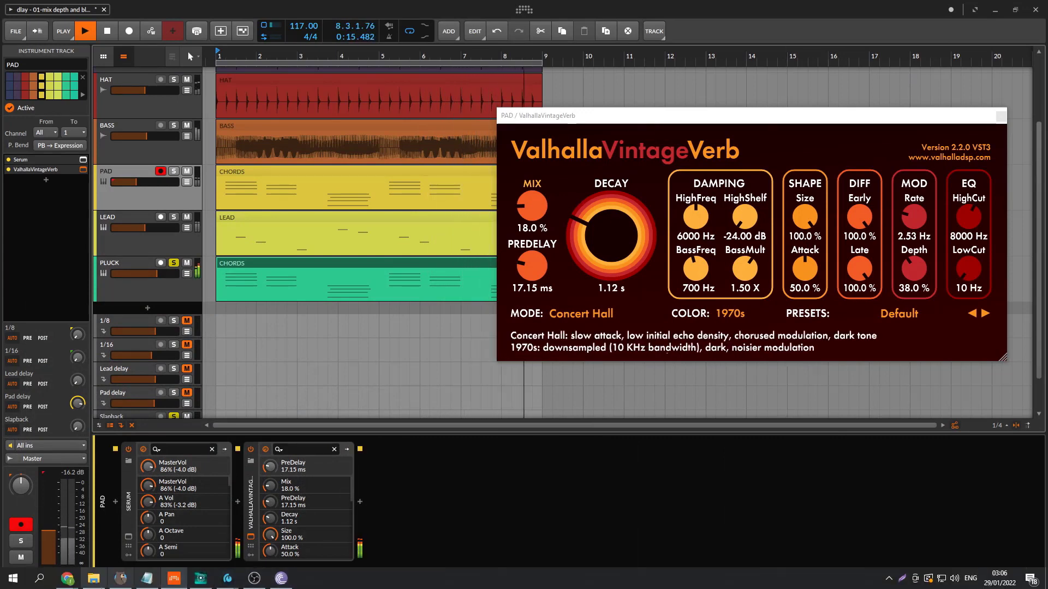
Switch to the browser calculator, examine the delay lengths from 1/16 down to 1/512, and return to Bitwig Studio
mouse_move(78, 585)
click(309, 540)
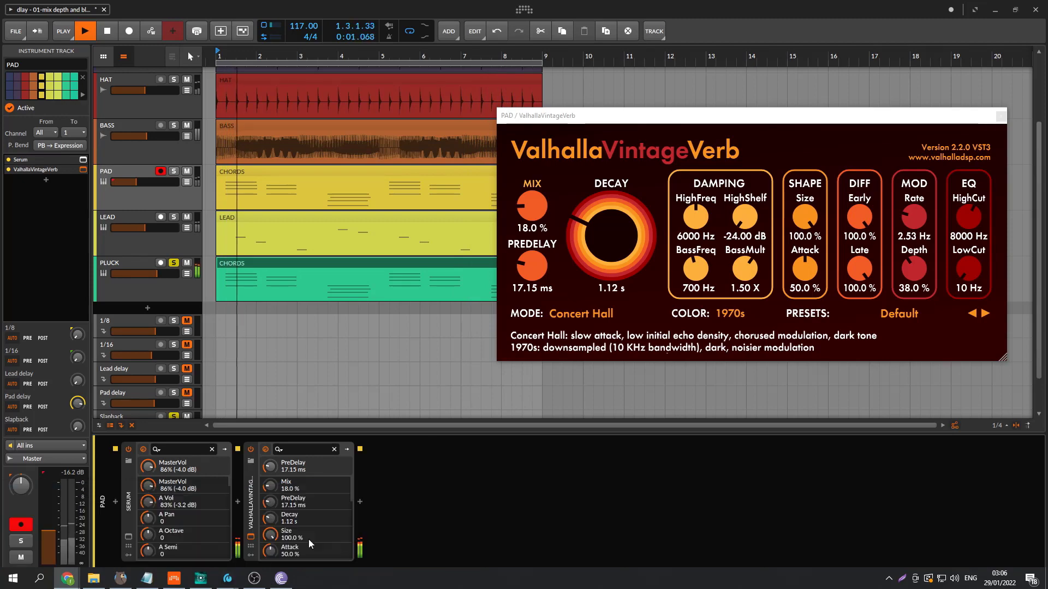
click(301, 264)
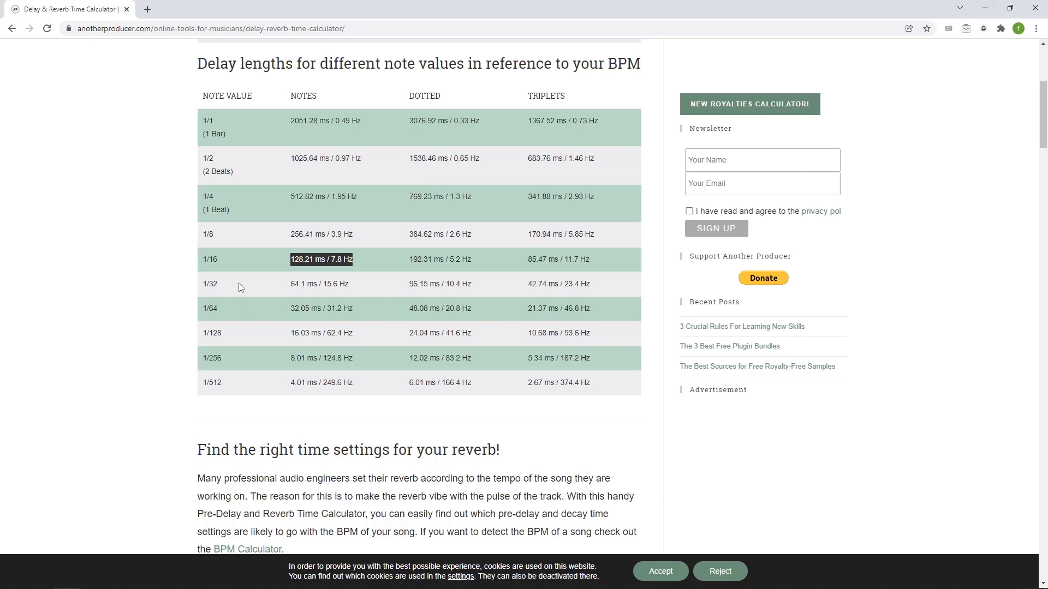
drag(211, 261, 362, 398)
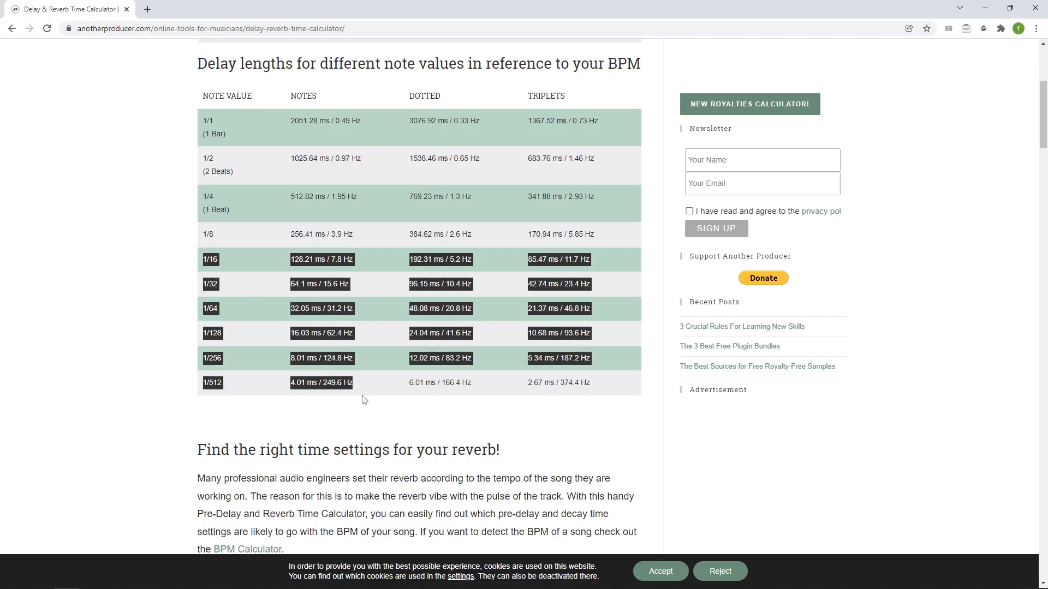
scroll(363, 398, up, 4)
scroll(433, 122, down, 6)
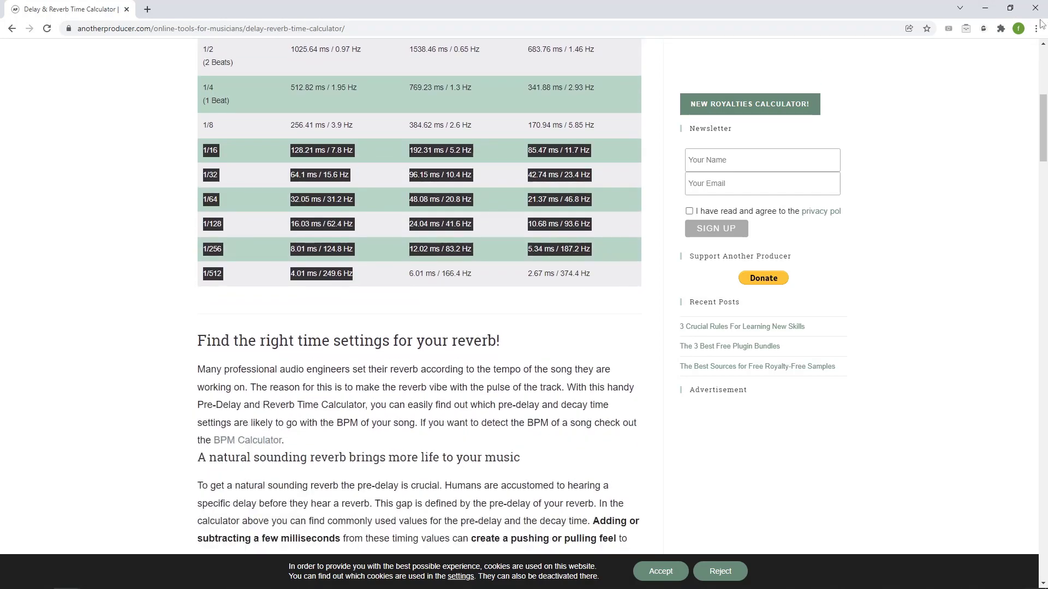
click(983, 11)
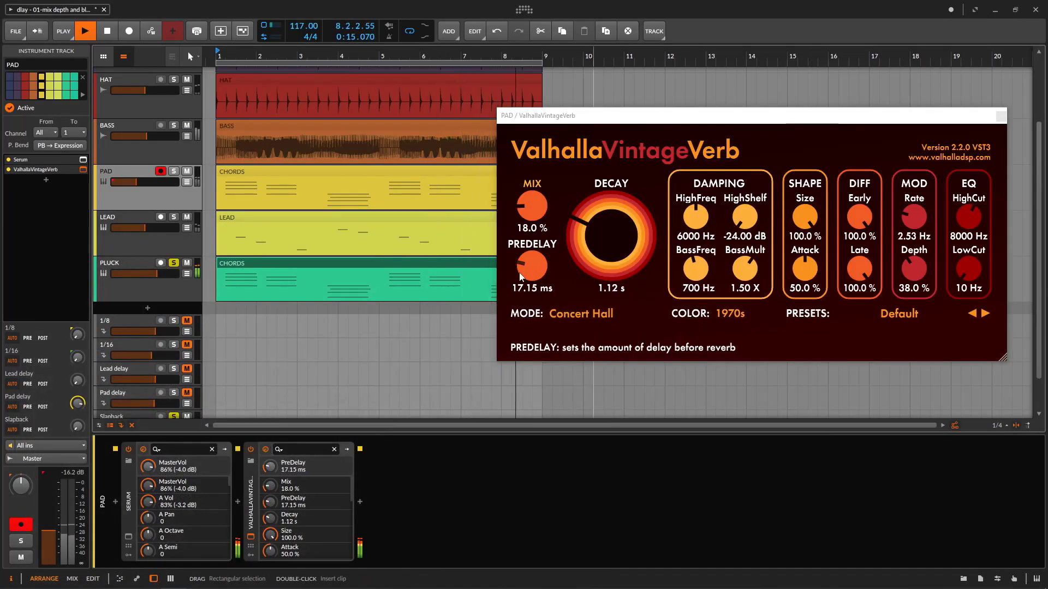
Set the PAD reverb's predelay to 7.73 ms and close the ValhallaVintageVerb and Slapback H-Delay windows
drag(524, 267, 525, 277)
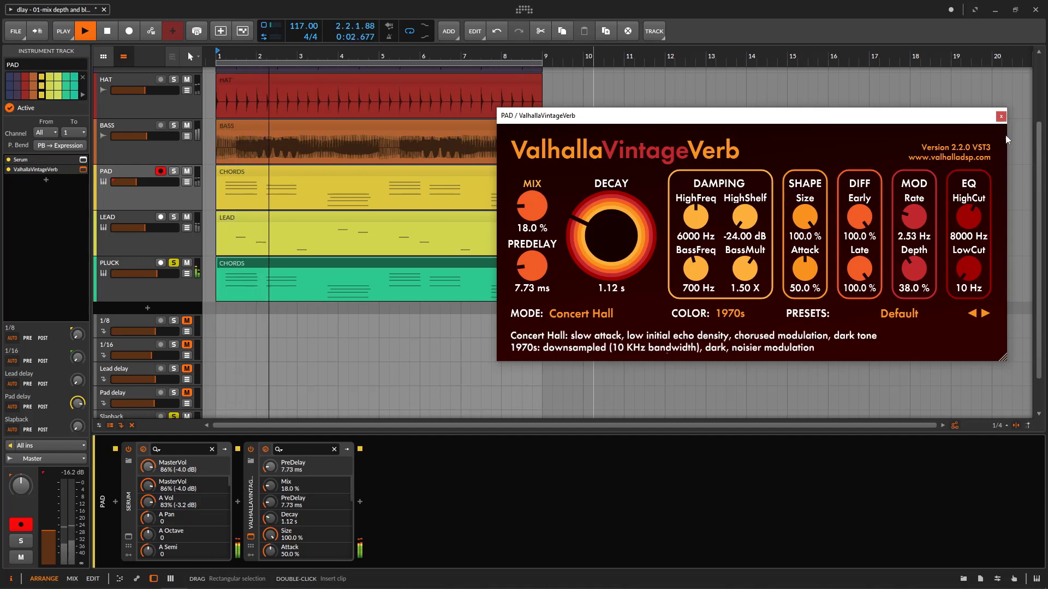
click(1001, 116)
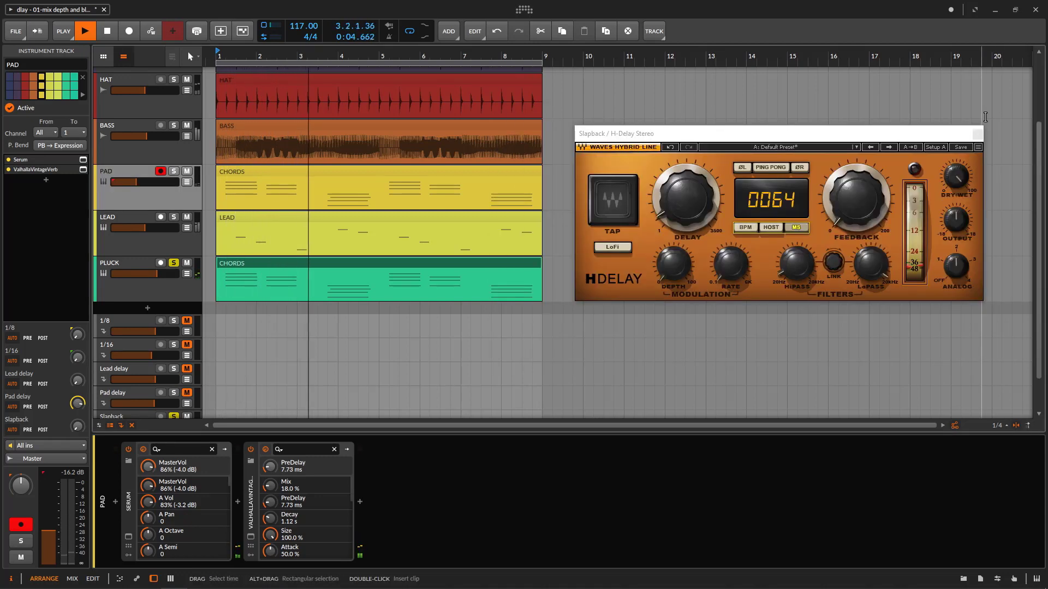
click(977, 134)
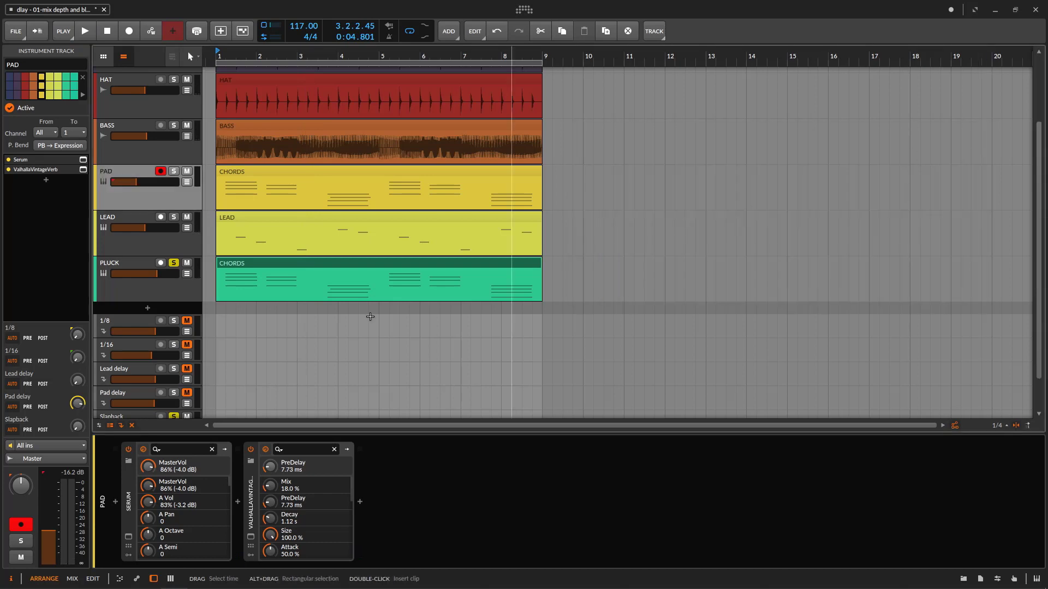
Clear the PLUCK and Slapback solos, mute Slapback, and play the soloed SNARE from beat 3 of bar 1
scroll(163, 283, down, 2)
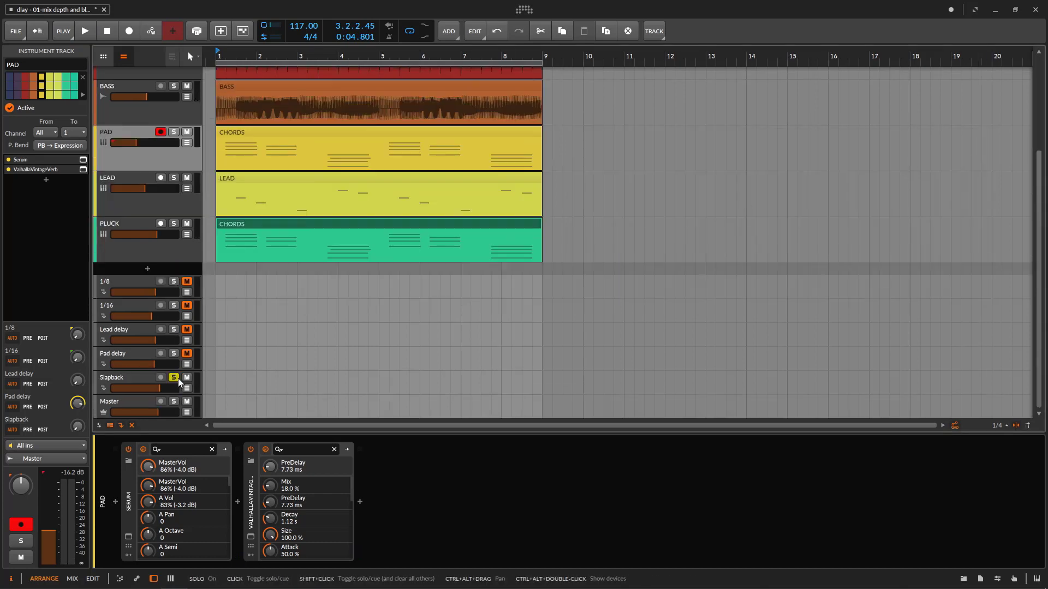
scroll(425, 344, up, 3)
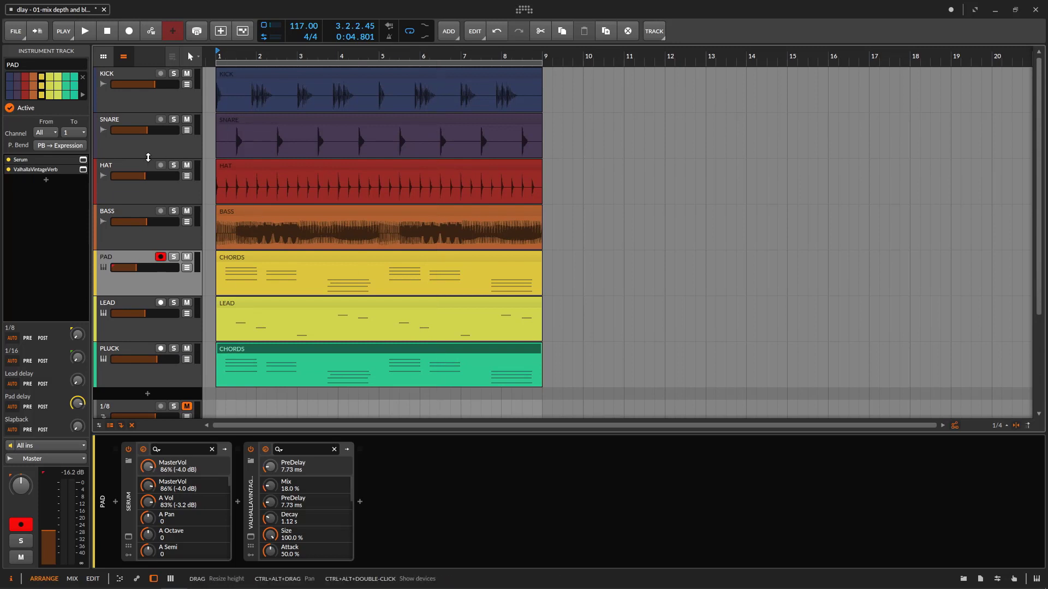
click(173, 119)
click(236, 50)
key(space)
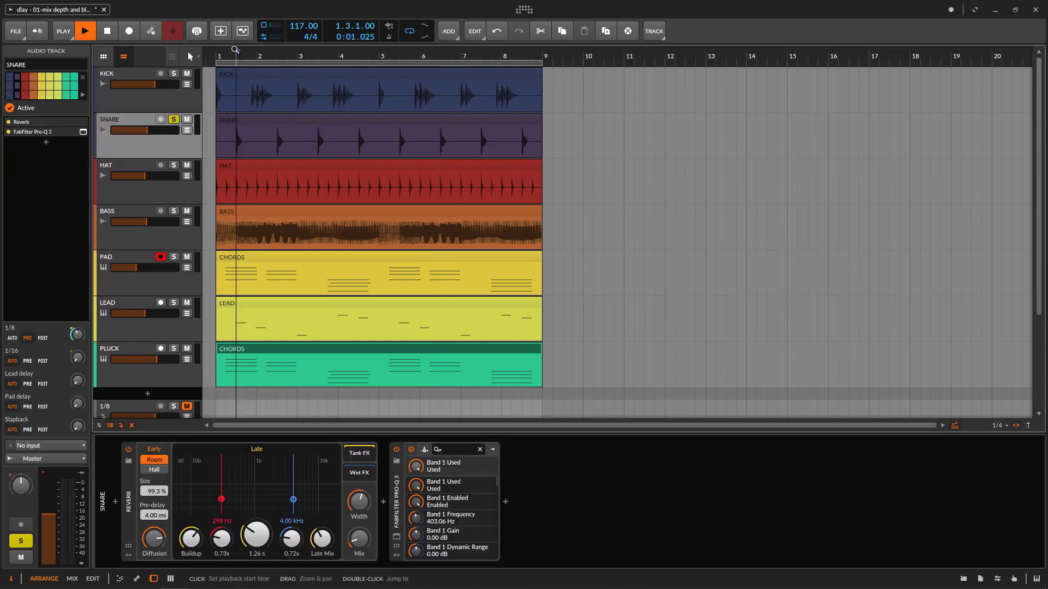
Unmute and solo the 1/8 delay effect track while the snare plays
scroll(196, 302, down, 3)
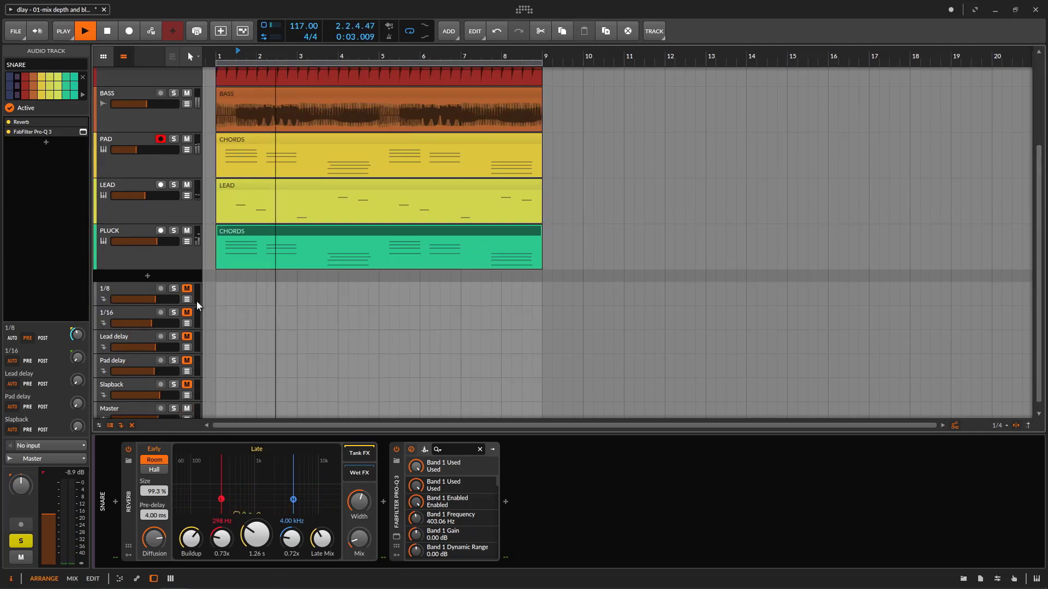
click(187, 288)
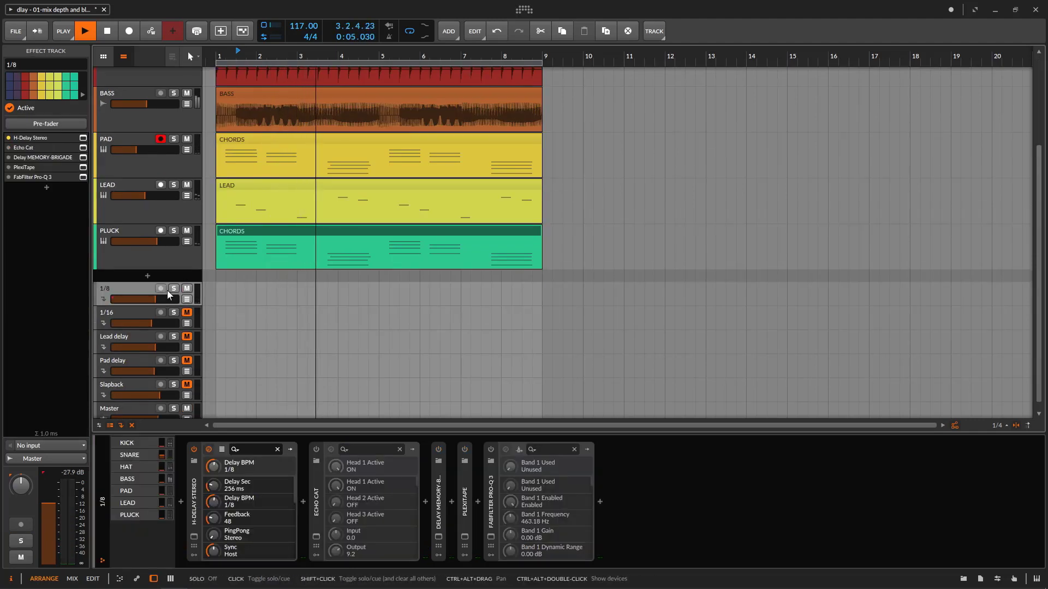
click(174, 288)
scroll(382, 273, up, 3)
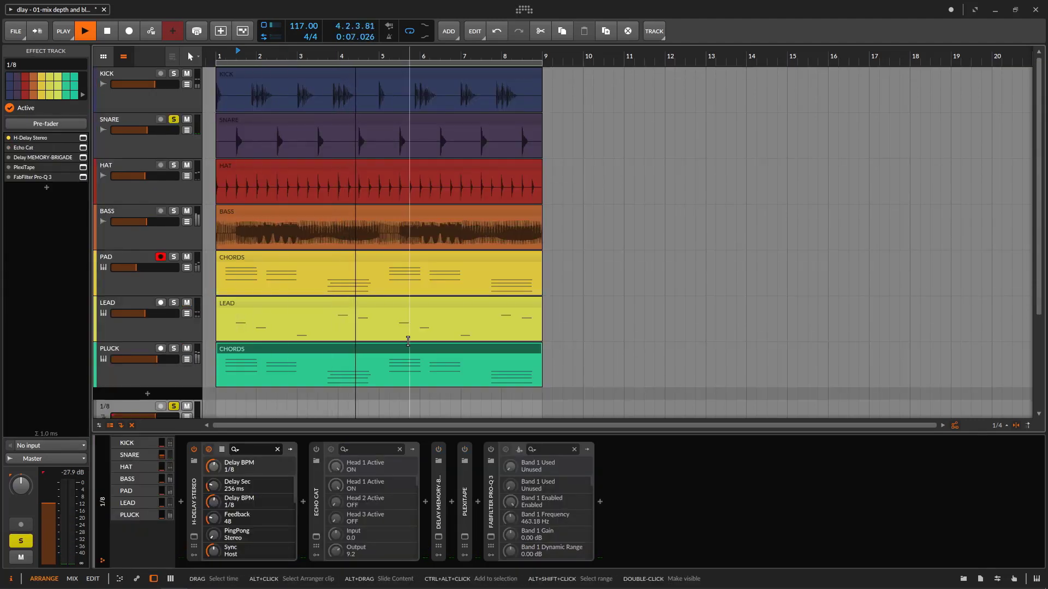
Replace the 1/8 track's active H-Delay with Echo Cat and raise Echo Cat's output to 13.1
click(195, 450)
click(316, 449)
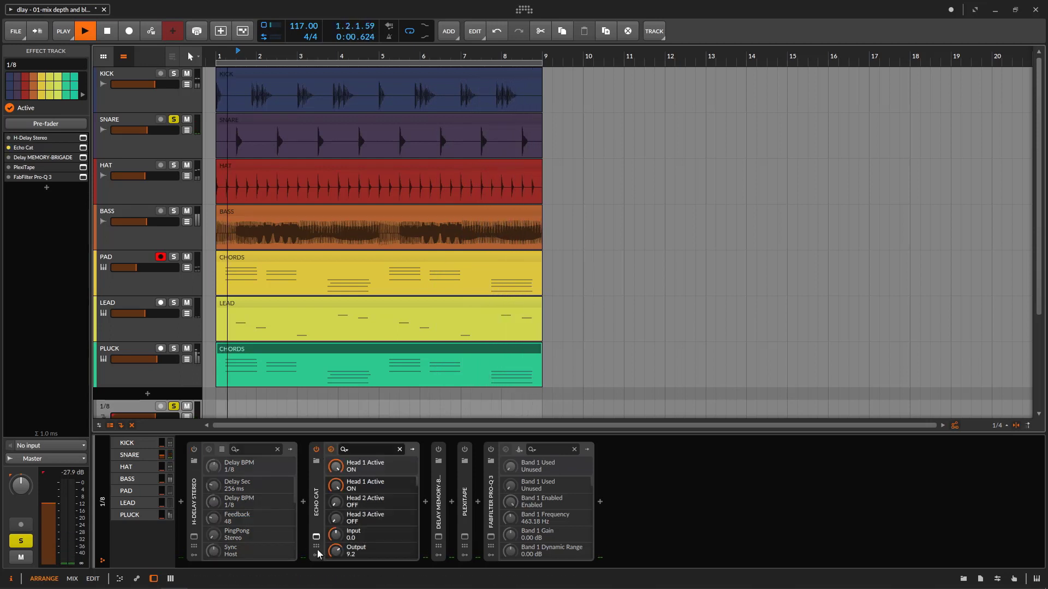
click(316, 537)
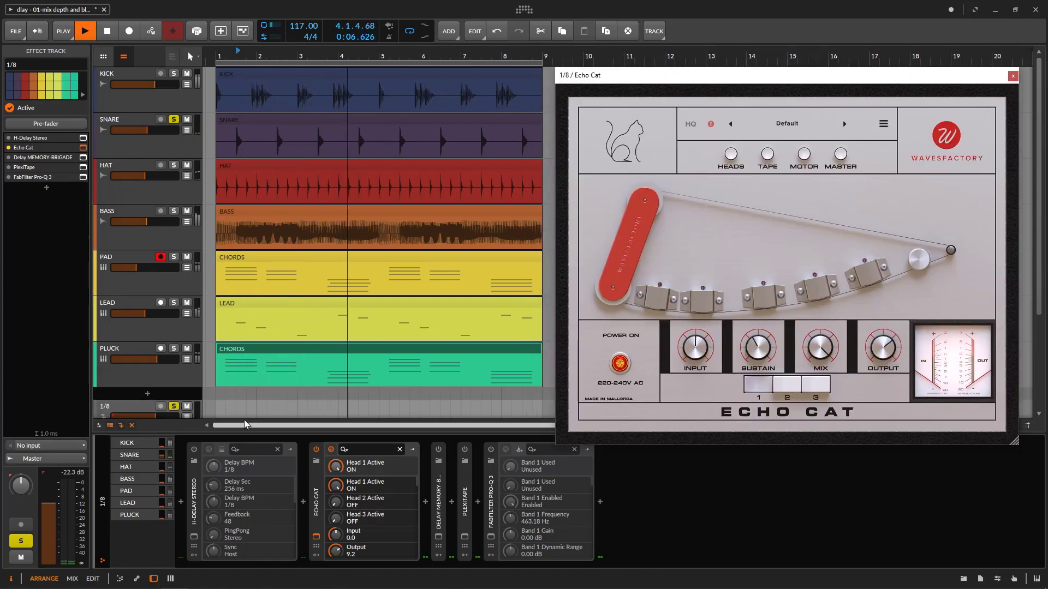
drag(878, 358, 878, 348)
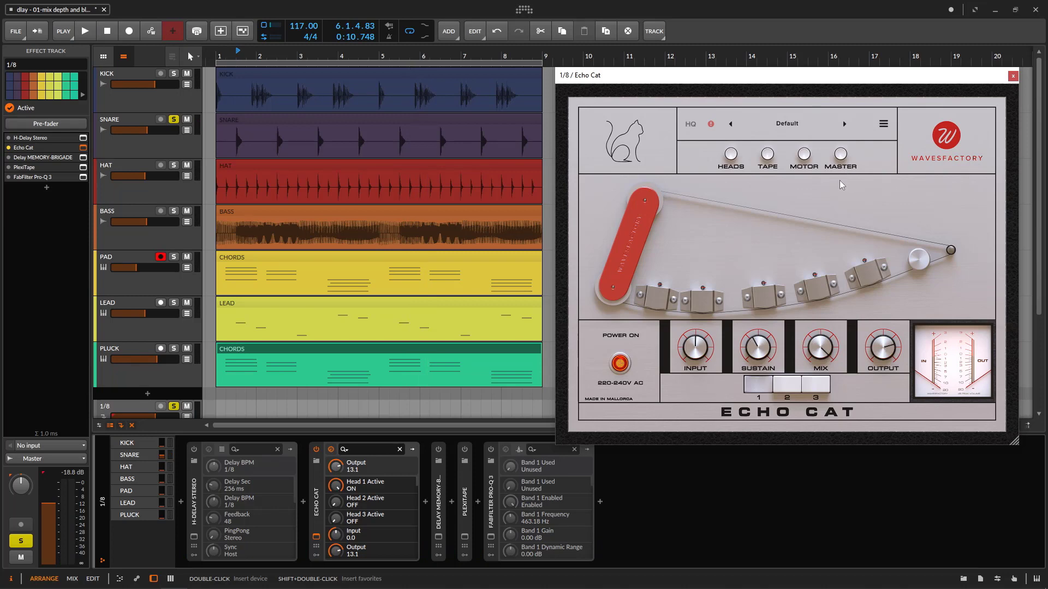
Play the snare and compare Echo Cat with H-Delay by enabling only one of them at a time
click(85, 32)
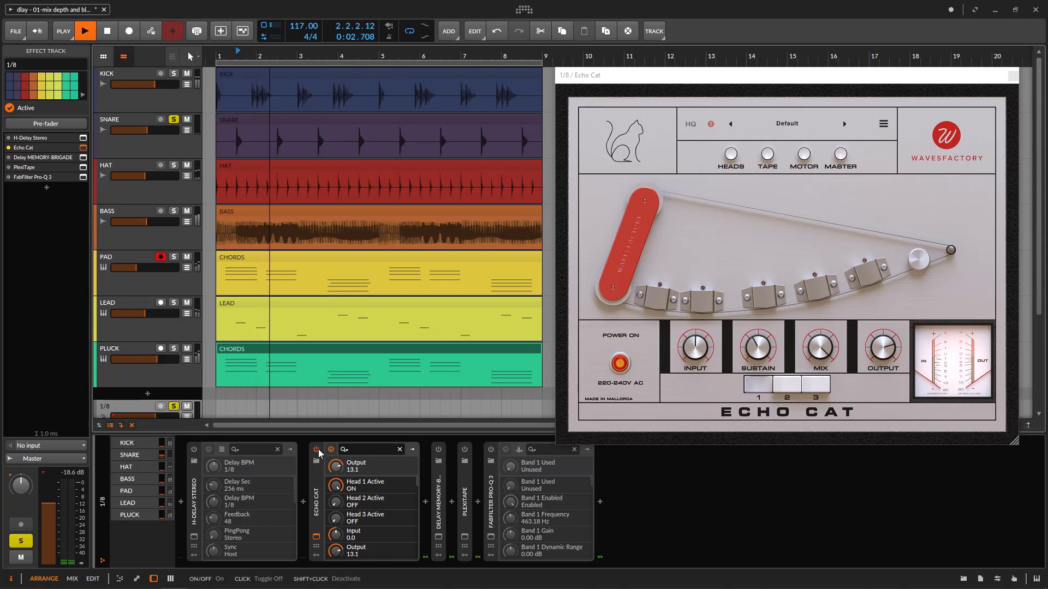
click(317, 450)
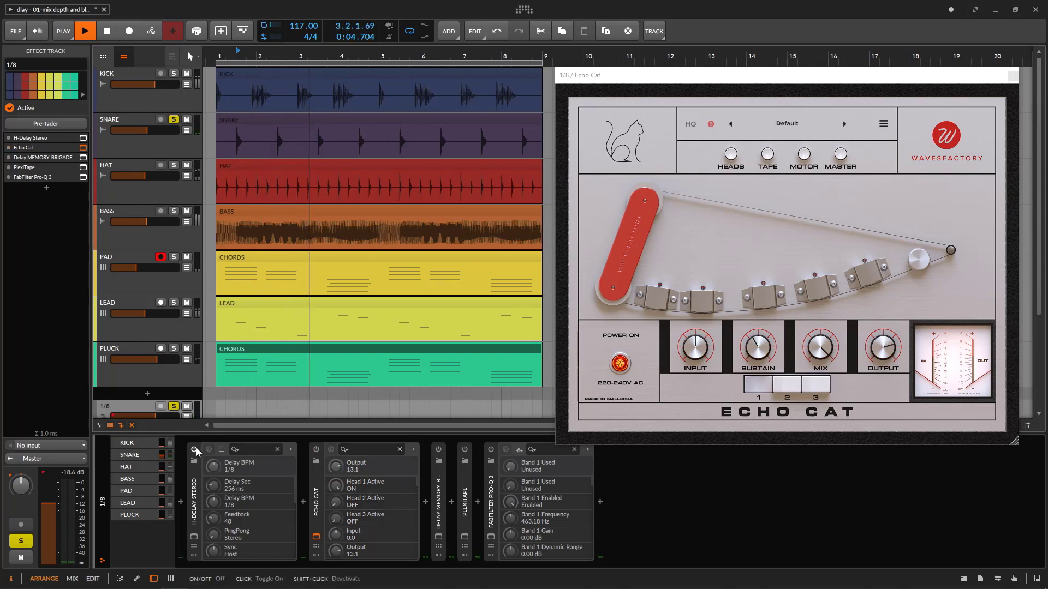
click(194, 450)
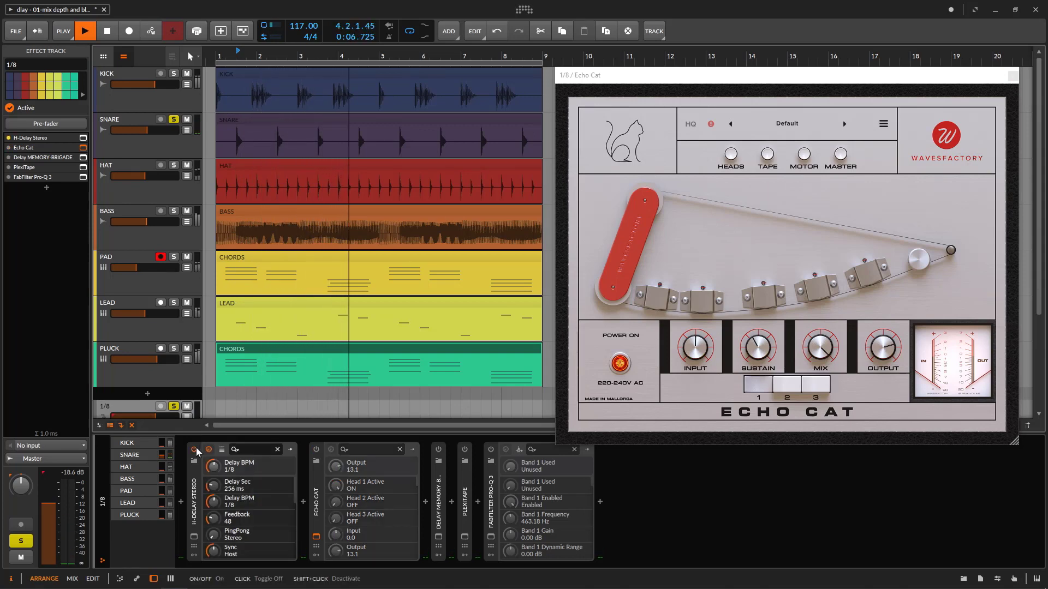
click(194, 449)
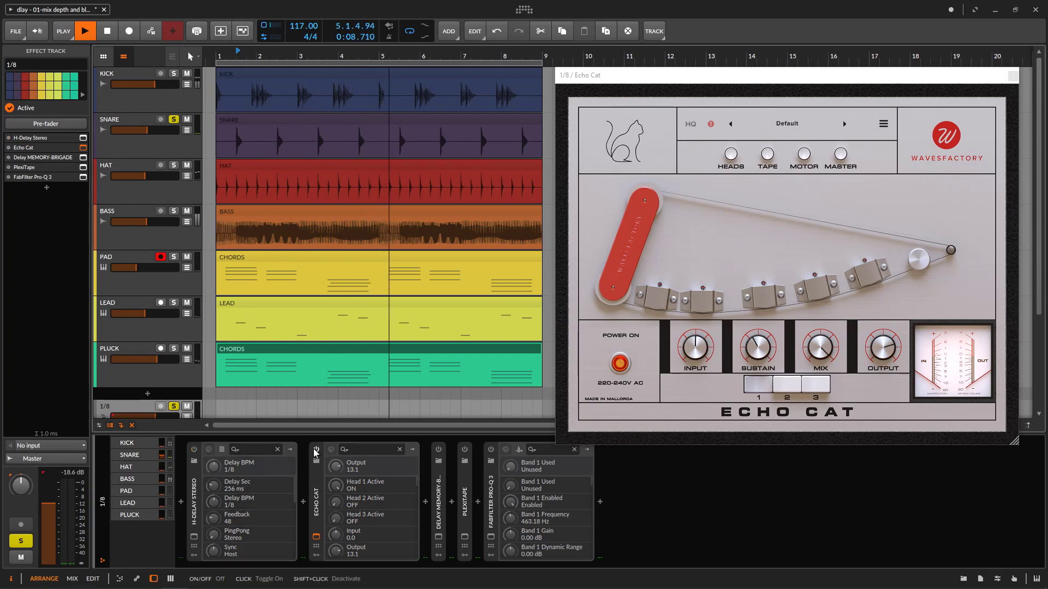
click(317, 450)
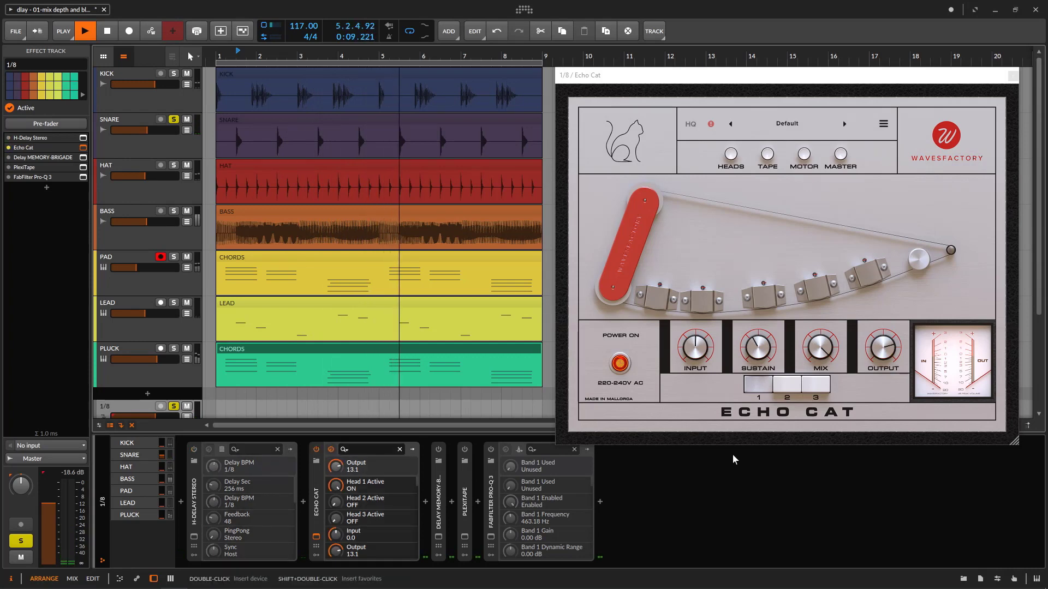
Disable Echo Cat, then audition Delay MEMORY-BRIGADE and PlexiTape on the snare with their plug-in windows open
click(317, 450)
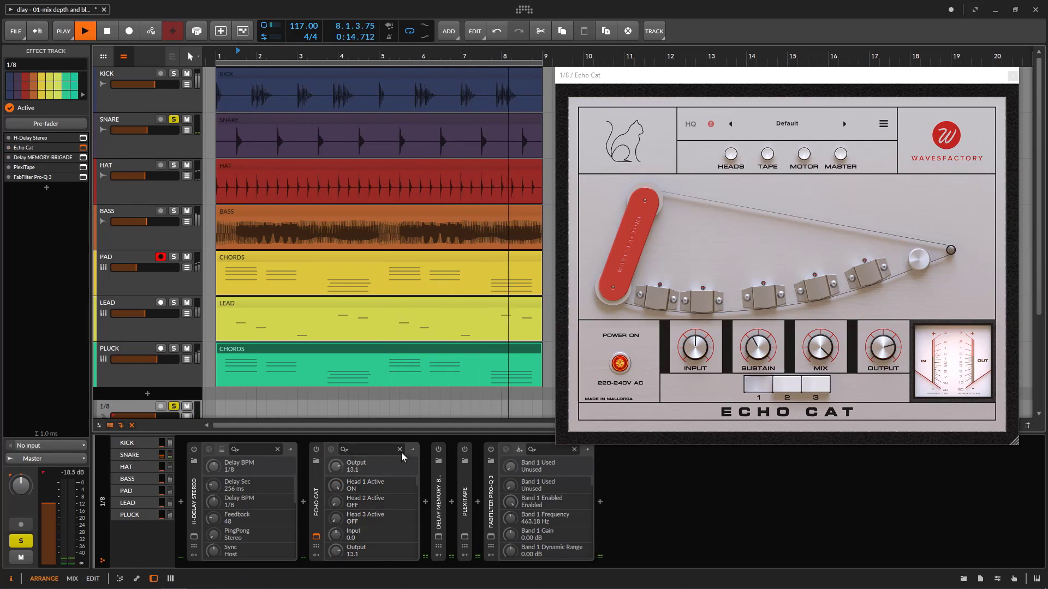
click(438, 449)
click(439, 538)
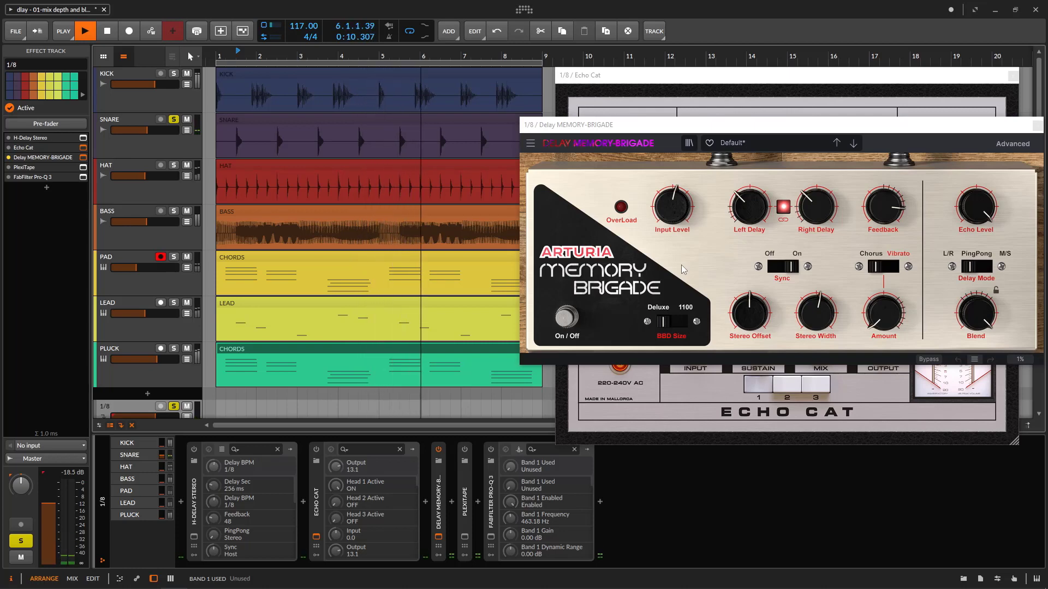
key(space)
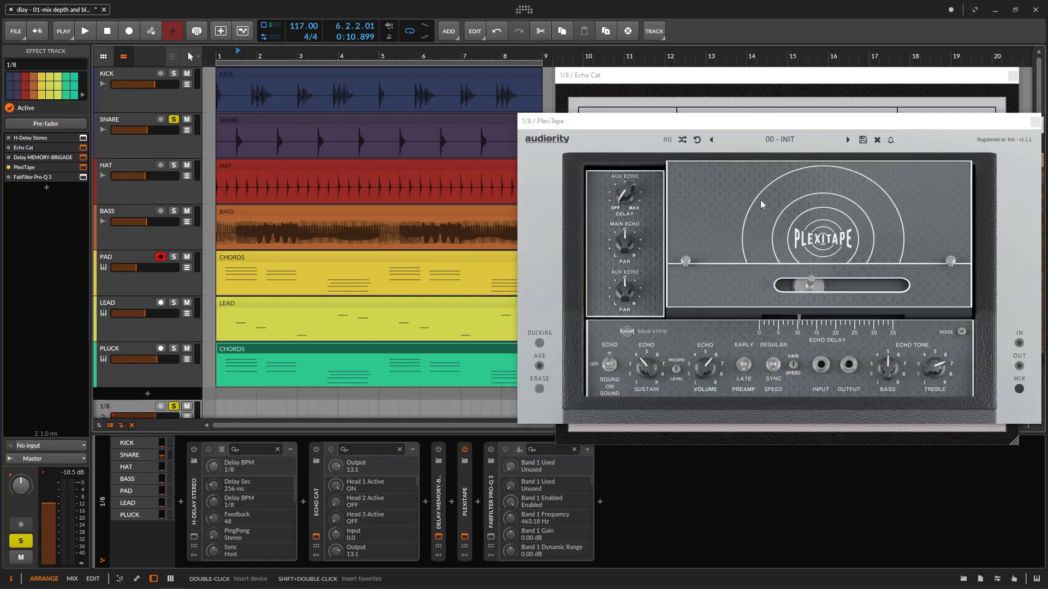
key(space)
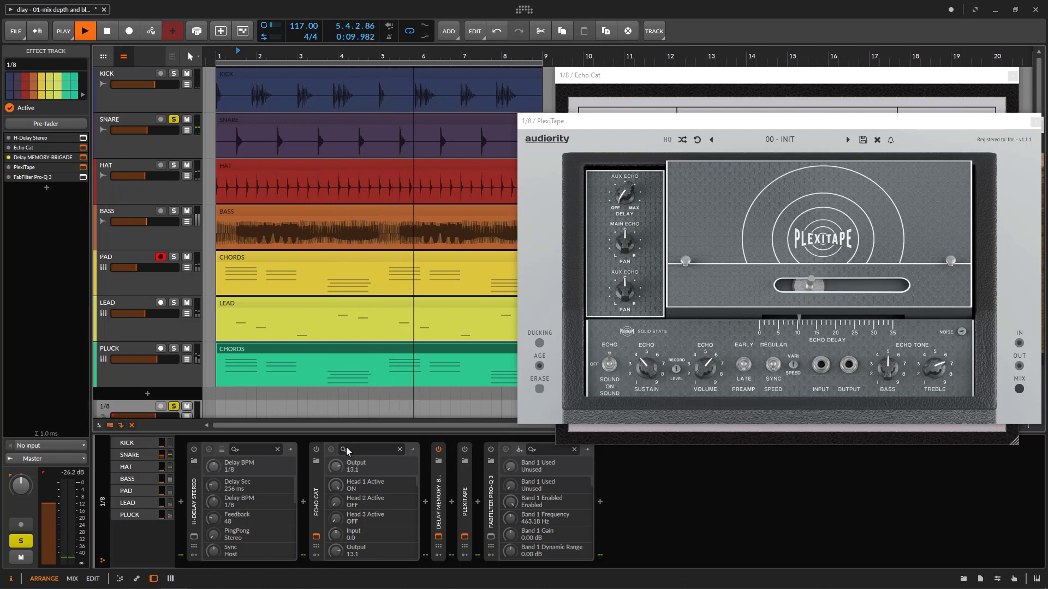
key(space)
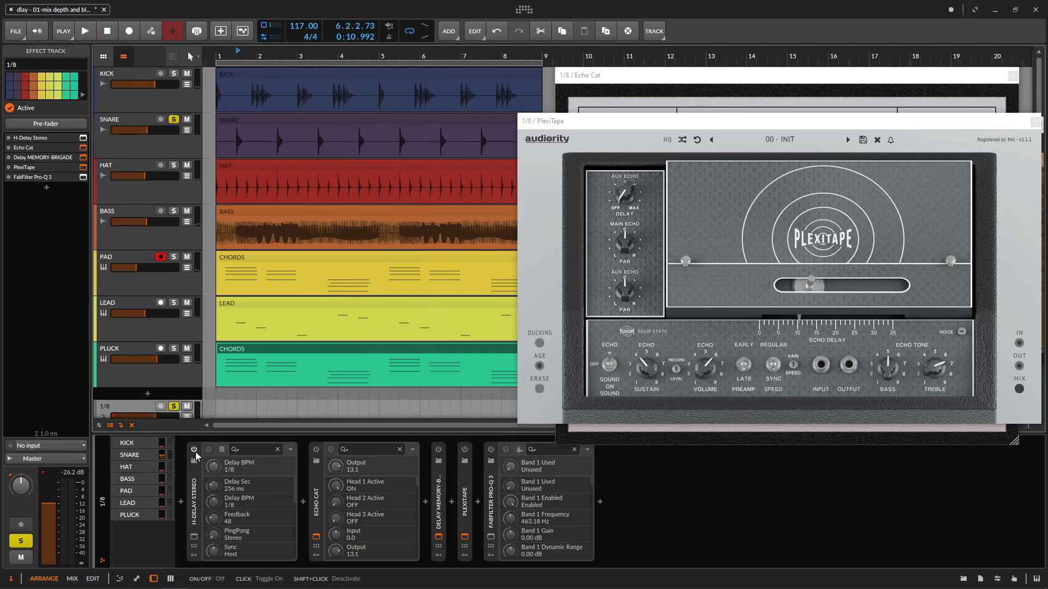
Re-enable H-Delay on the 1/8 track and close the PlexiTape, MEMORY-BRIGADE and Echo Cat windows
click(194, 451)
click(1036, 122)
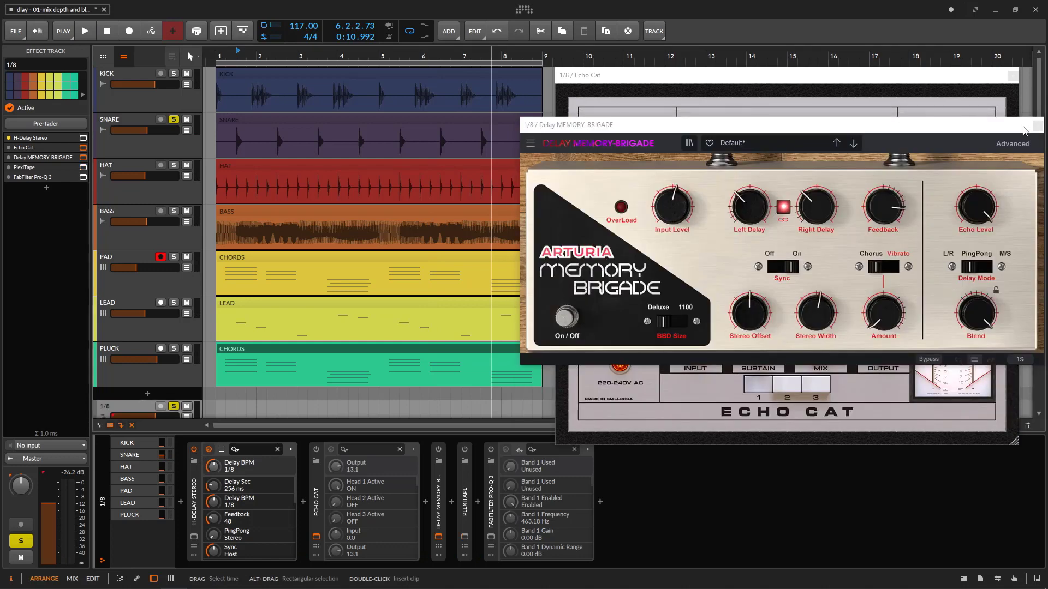
click(1037, 127)
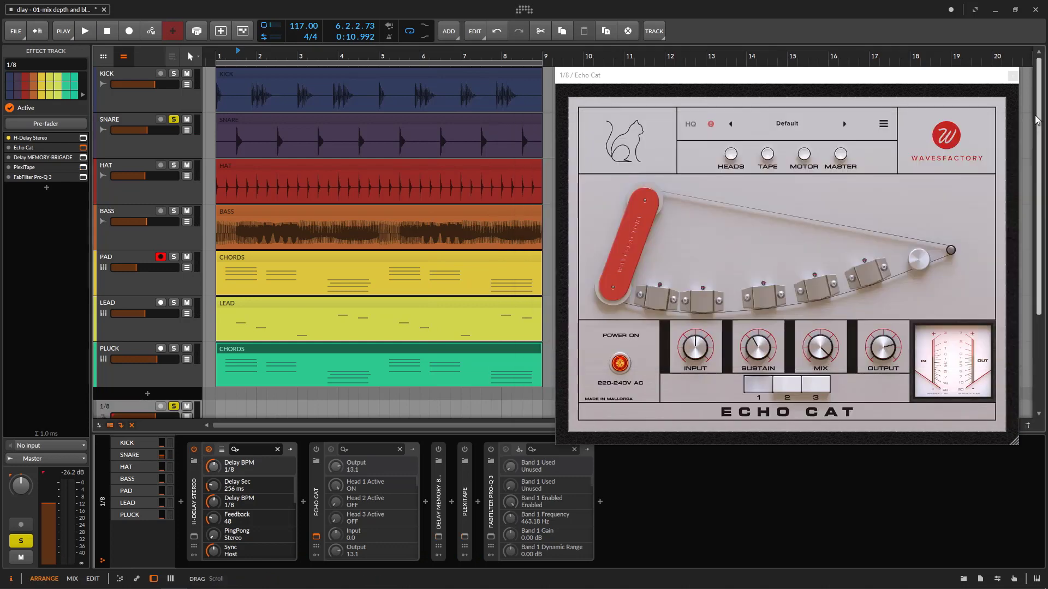
click(1013, 76)
click(1014, 79)
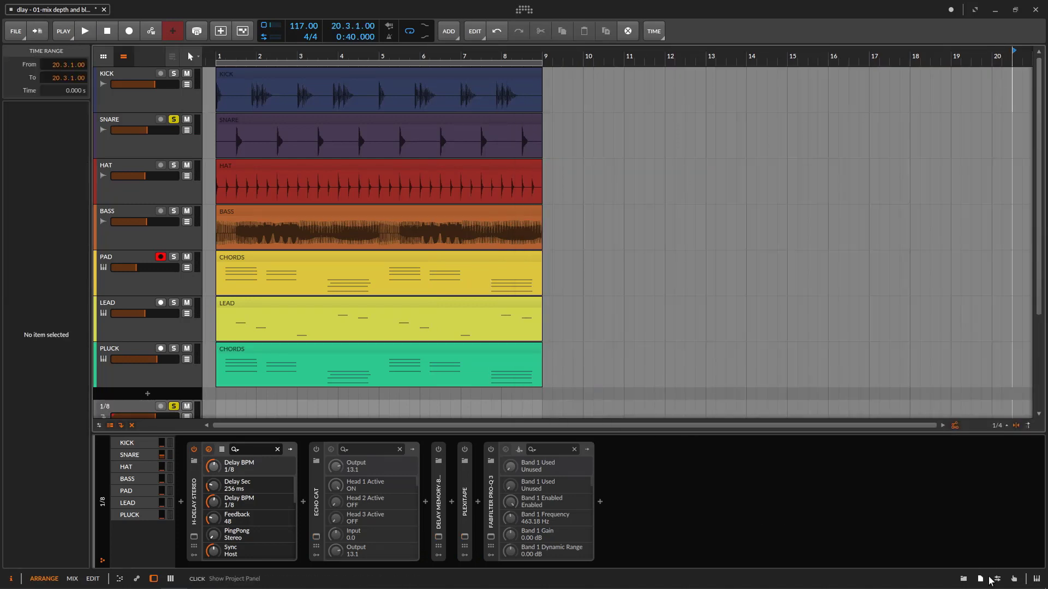
Add EchoBoy to the end of the 1/8 track's device chain, view its echo style list, and leave the device disabled
click(964, 579)
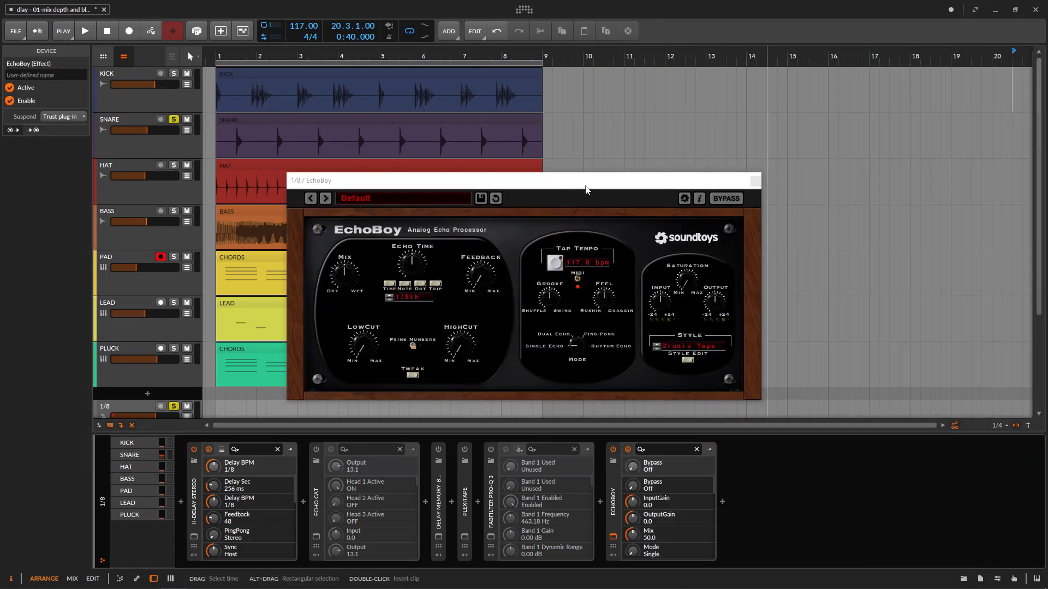
drag(586, 190, 589, 133)
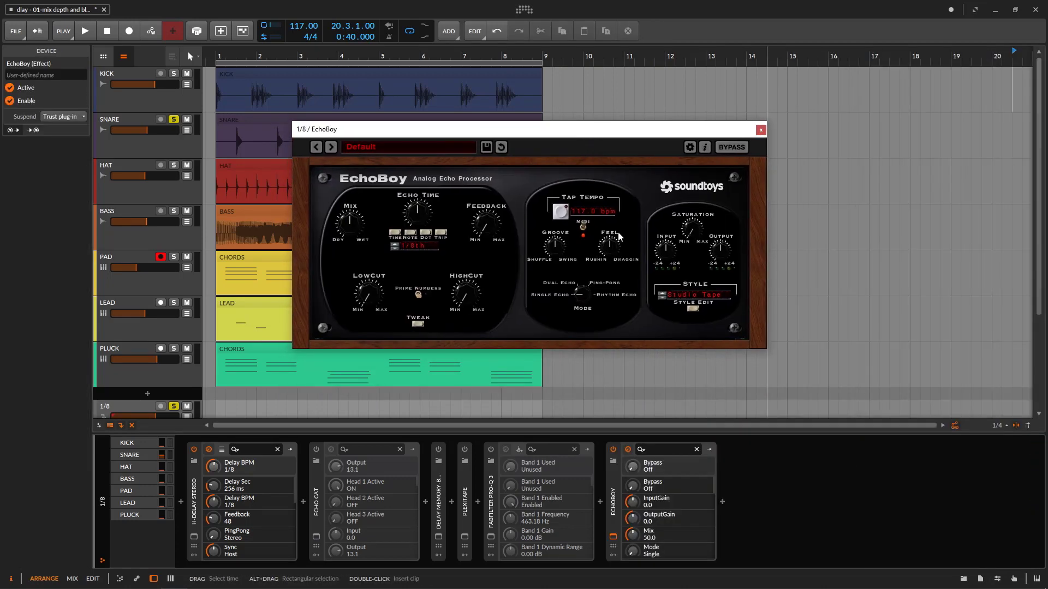
click(691, 297)
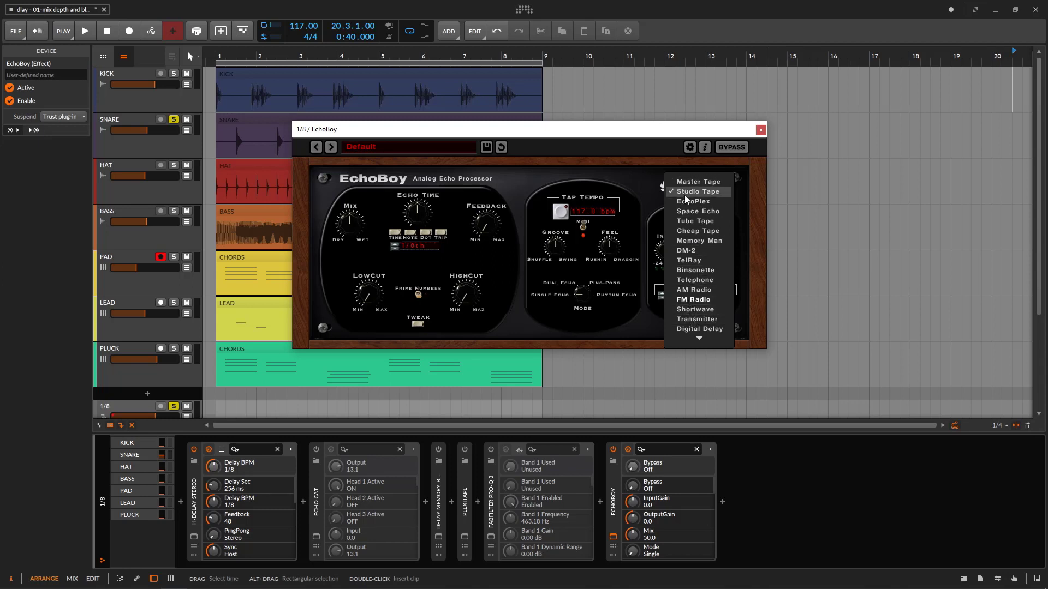
click(762, 131)
Clear the solo on the 1/8 effect track, mute it, and select it
scroll(178, 282, down, 3)
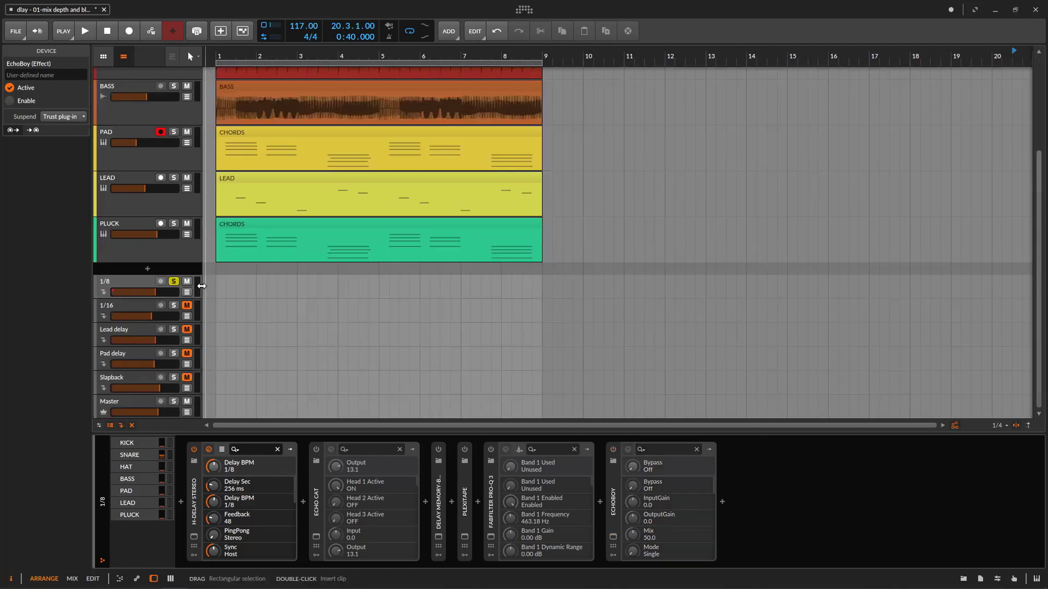
click(174, 281)
click(133, 283)
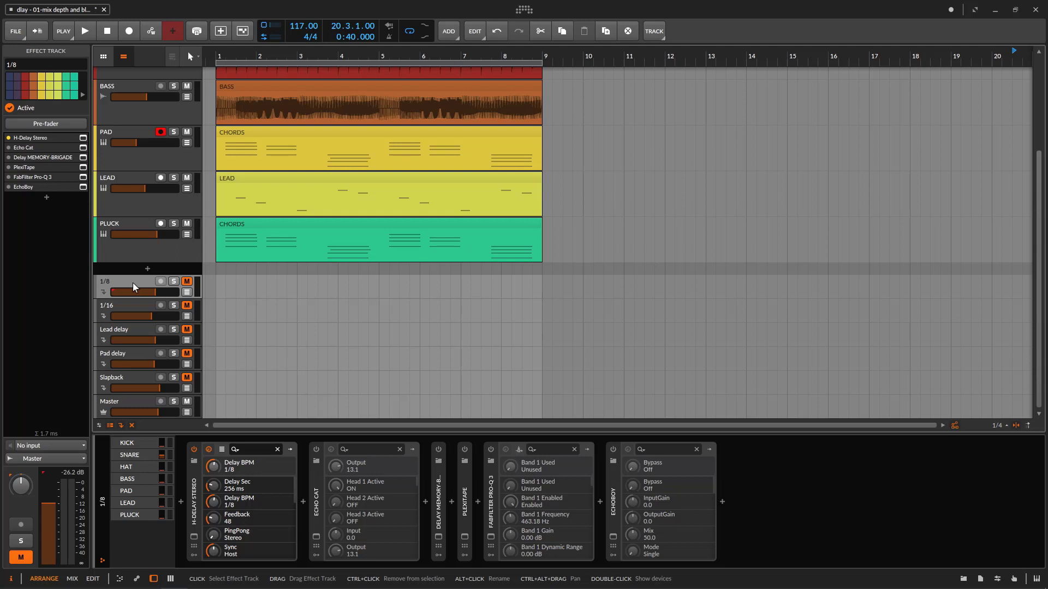
Start playback, then stop and replay the arrangement from bar 1 with the effect tracks muted
scroll(133, 99, up, 1)
click(86, 31)
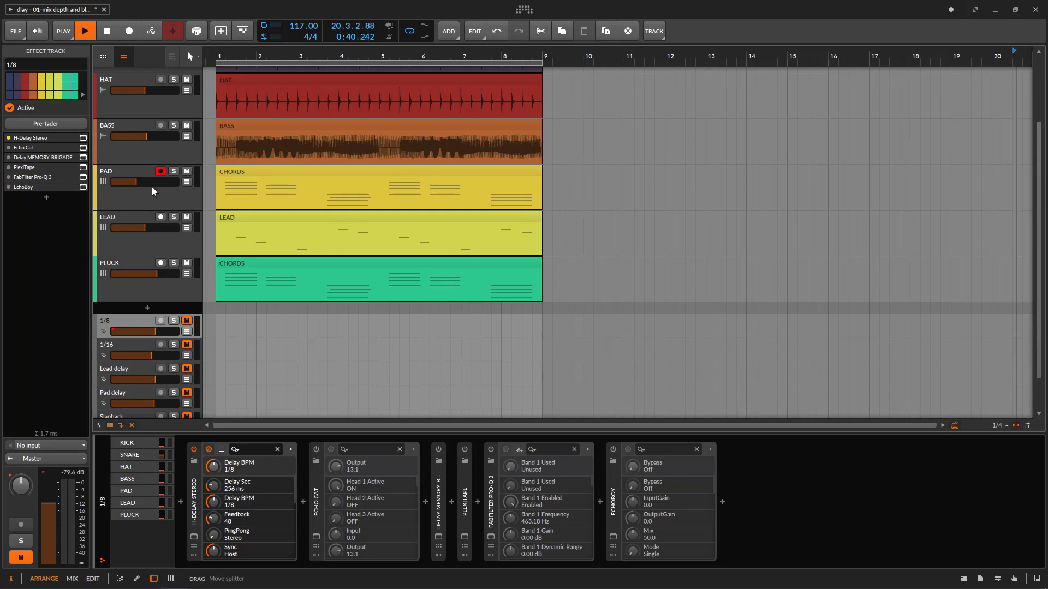
scroll(152, 187, up, 2)
scroll(151, 186, down, 2)
scroll(152, 186, up, 2)
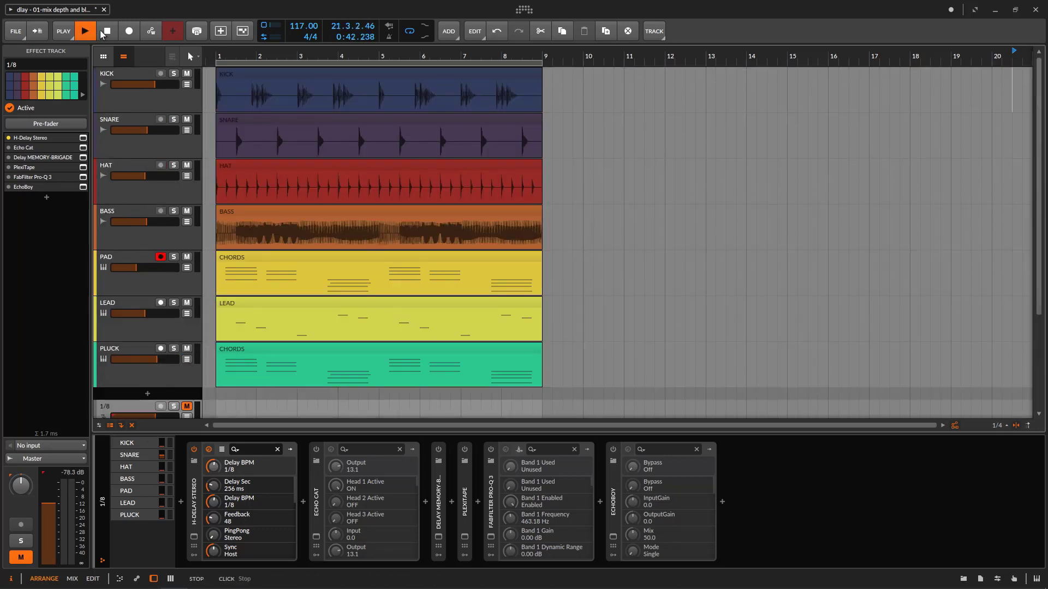
double_click(104, 33)
click(83, 33)
scroll(273, 246, down, 3)
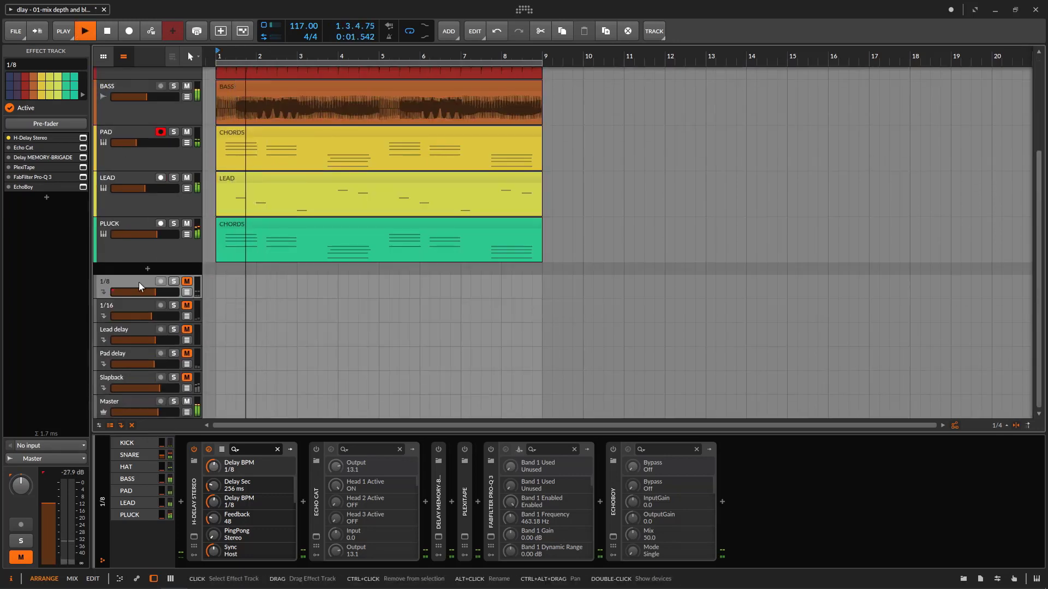
Lower the PLUCK track's volume to about -9 dB and reduce the Slapback effect track's volume
drag(157, 234, 149, 235)
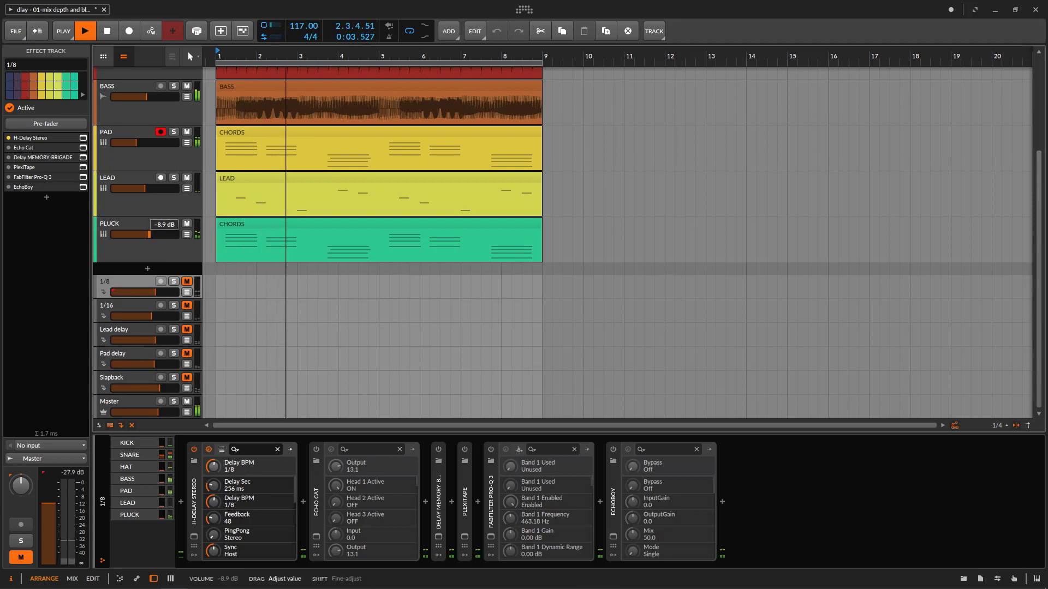
drag(160, 388, 151, 388)
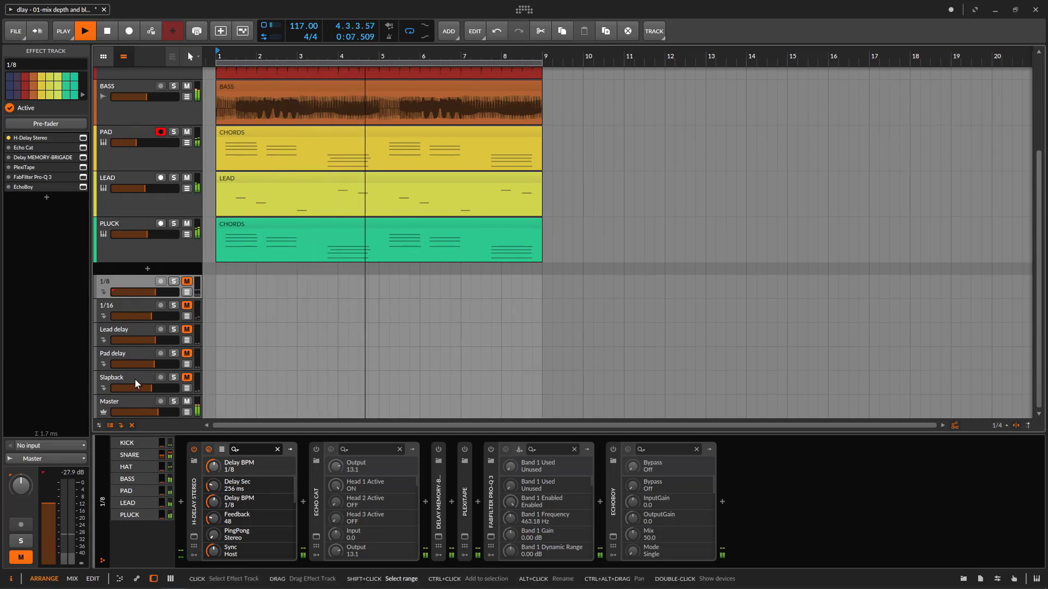
Select the effect tracks from 1/8 through Slapback and toggle their mute together to compare the mix, leaving them unmuted
click(135, 381)
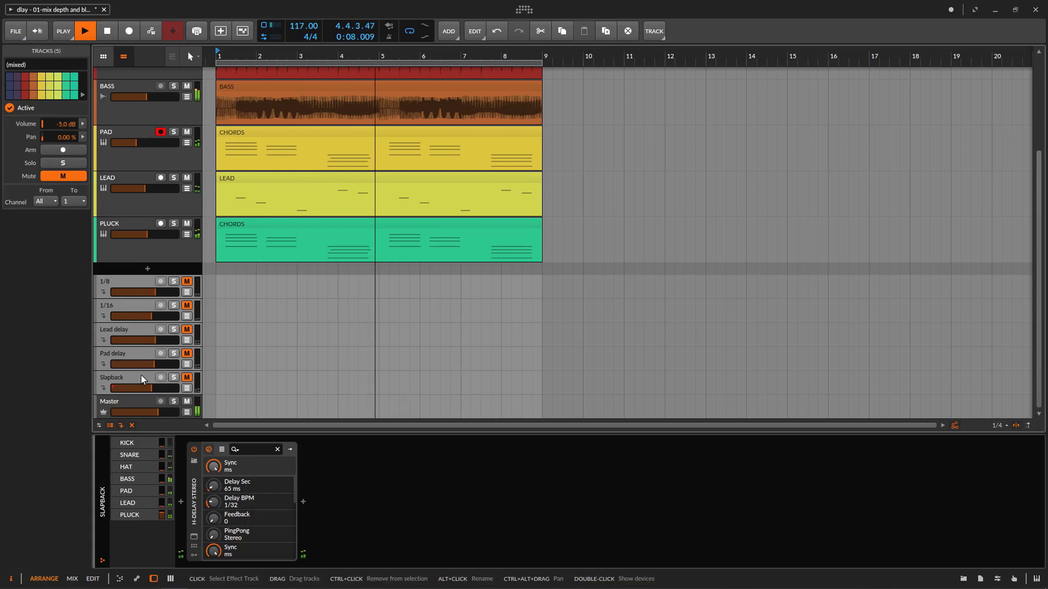
click(132, 404)
click(139, 285)
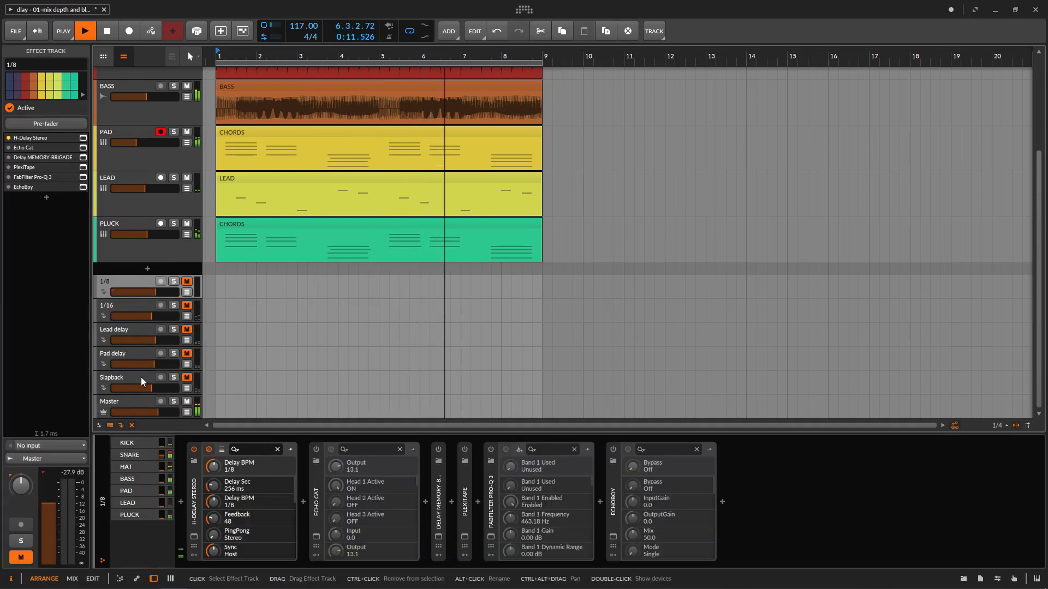
shift+click(141, 377)
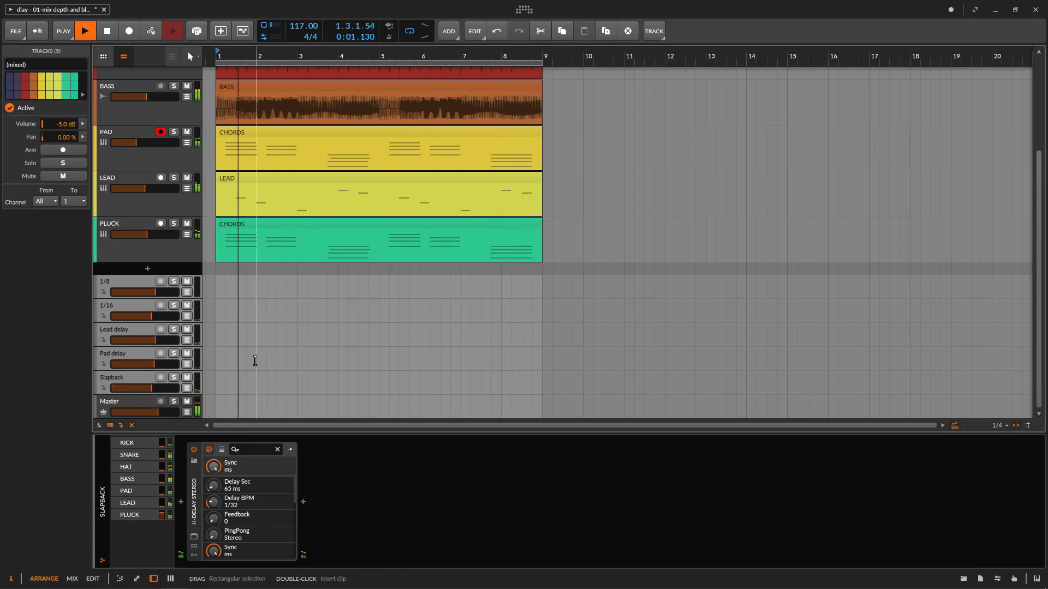
click(60, 177)
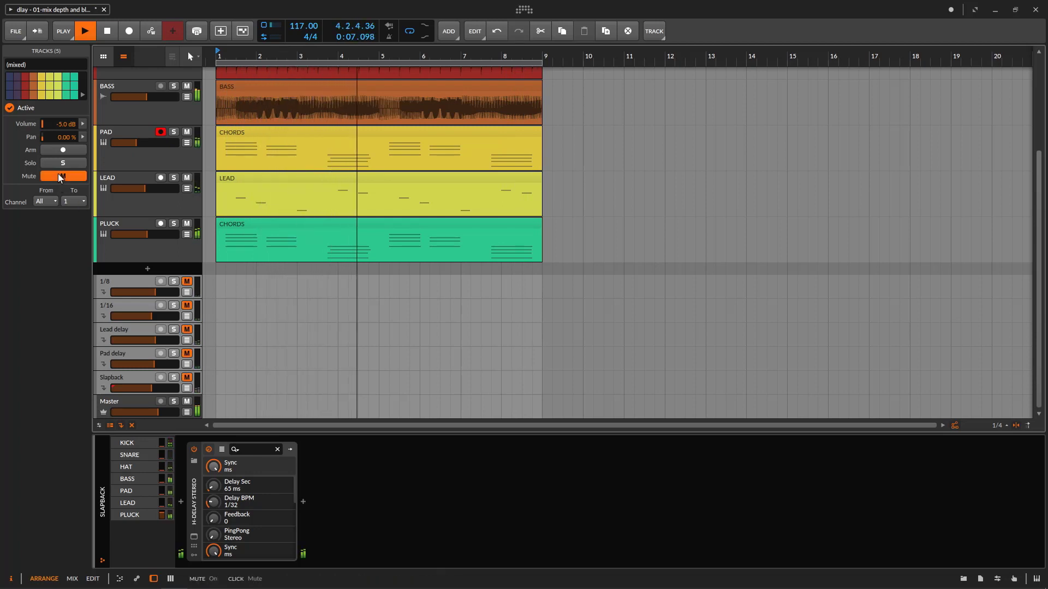
click(60, 176)
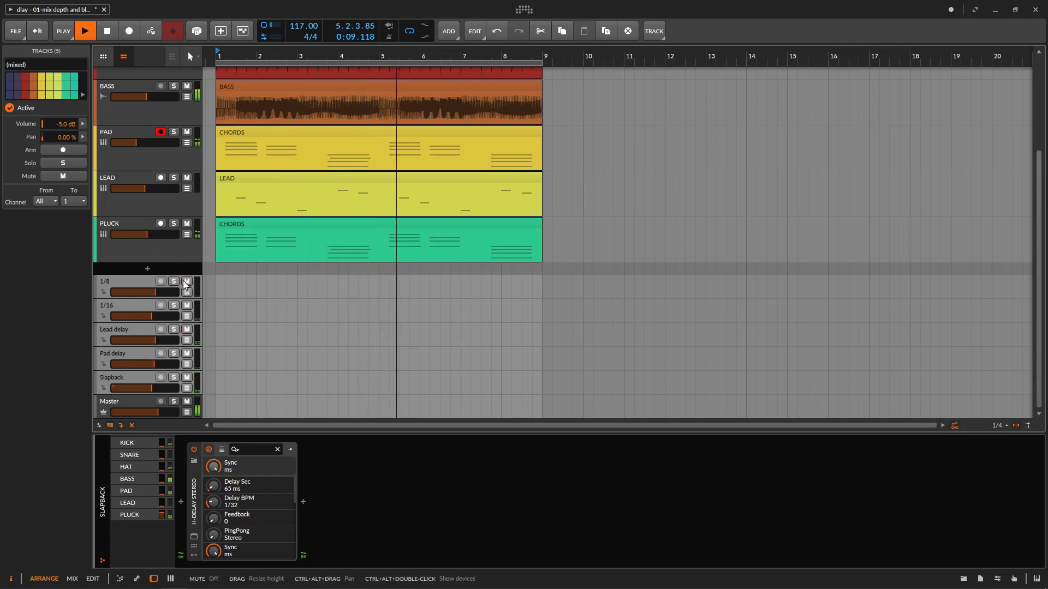
Solo the five selected effect tracks, raise their volume to +1.9 dB, then clear the solo and play the full mix
click(71, 162)
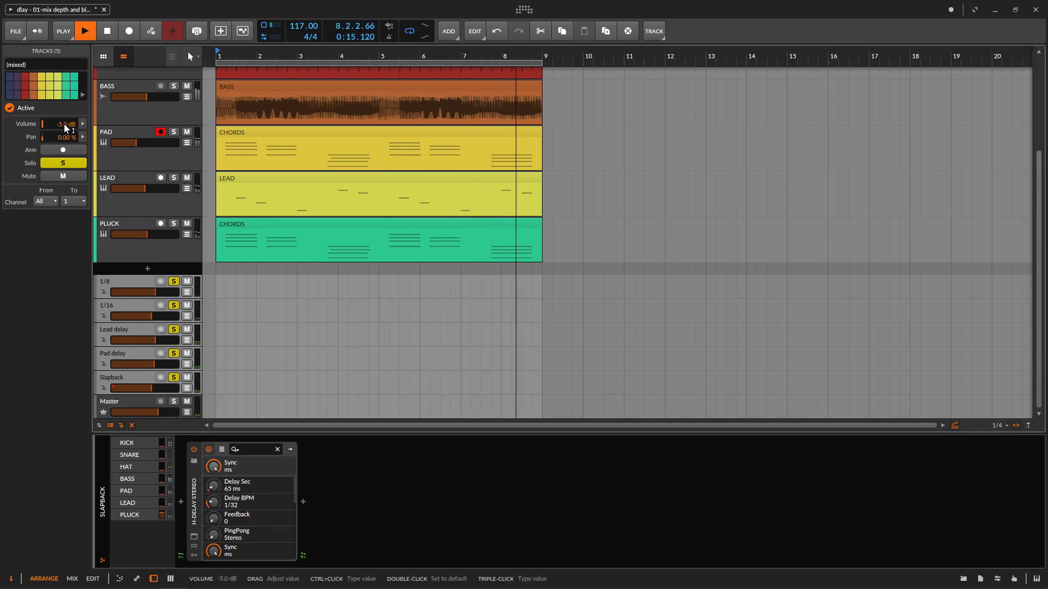
drag(64, 127, 64, 109)
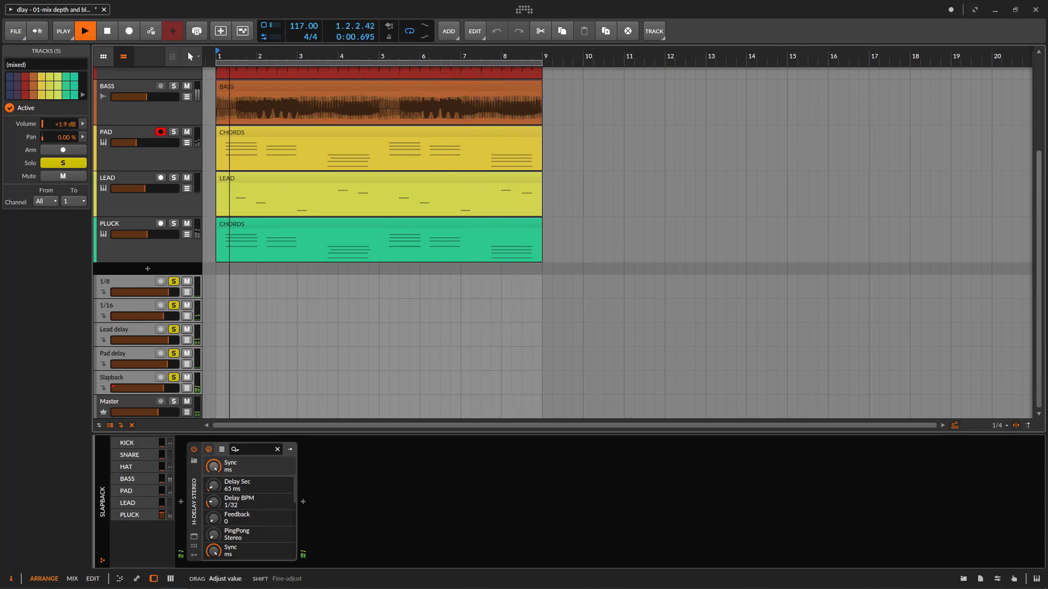
key(space)
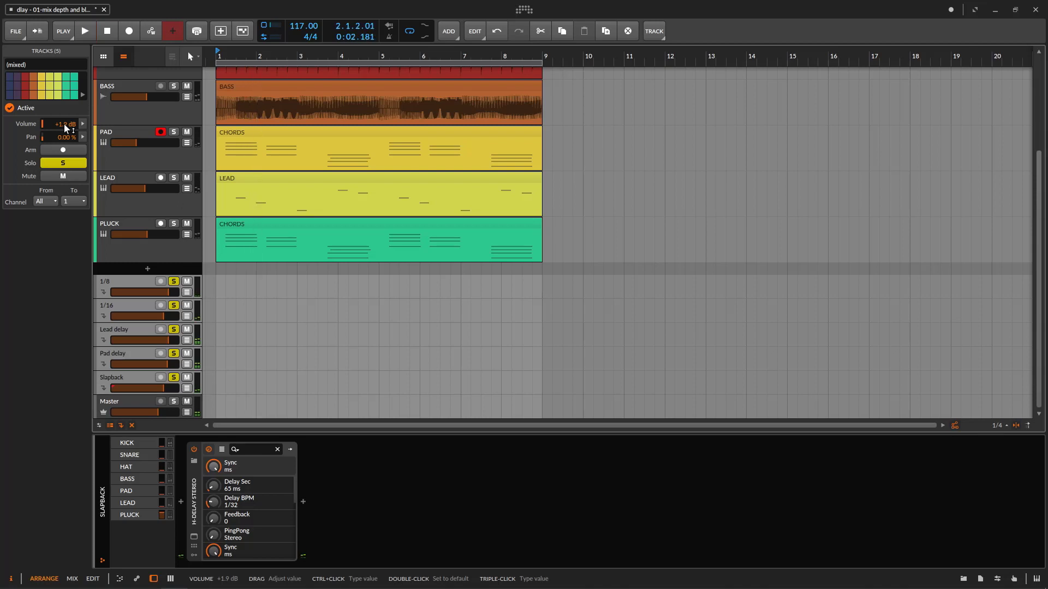
click(60, 163)
key(space)
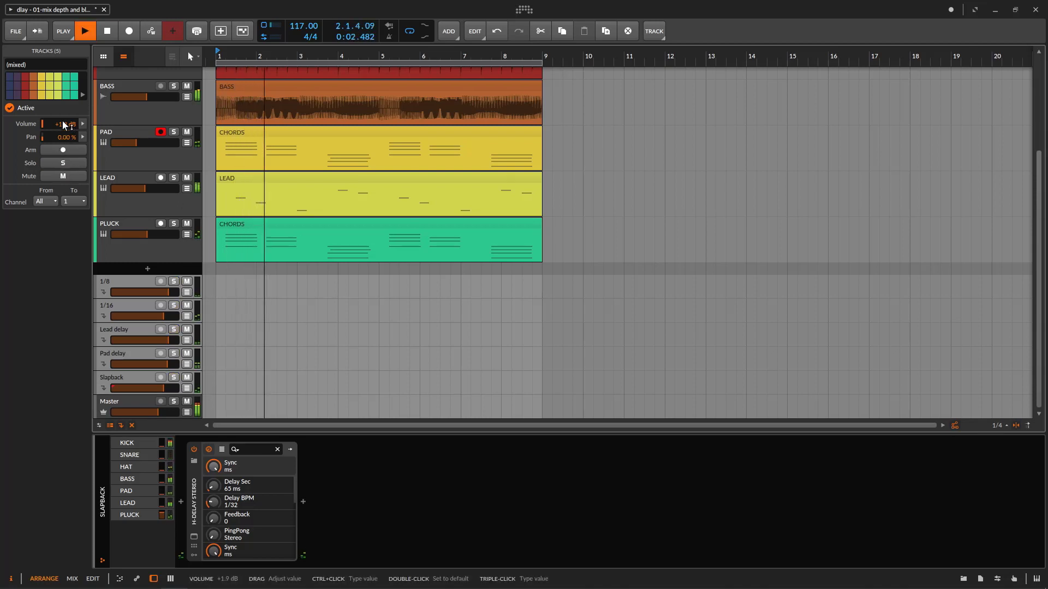
Exaggerate the selected effect tracks' volume to +6.0 dB during playback, then bring it down to about -4.8 dB
drag(63, 124, 63, 77)
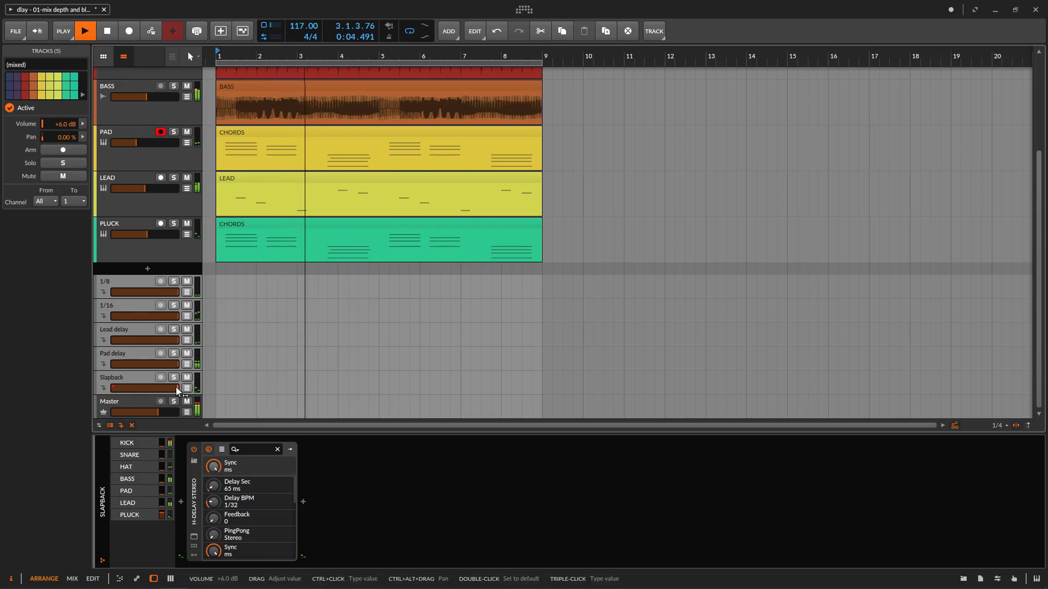
scroll(371, 195, up, 3)
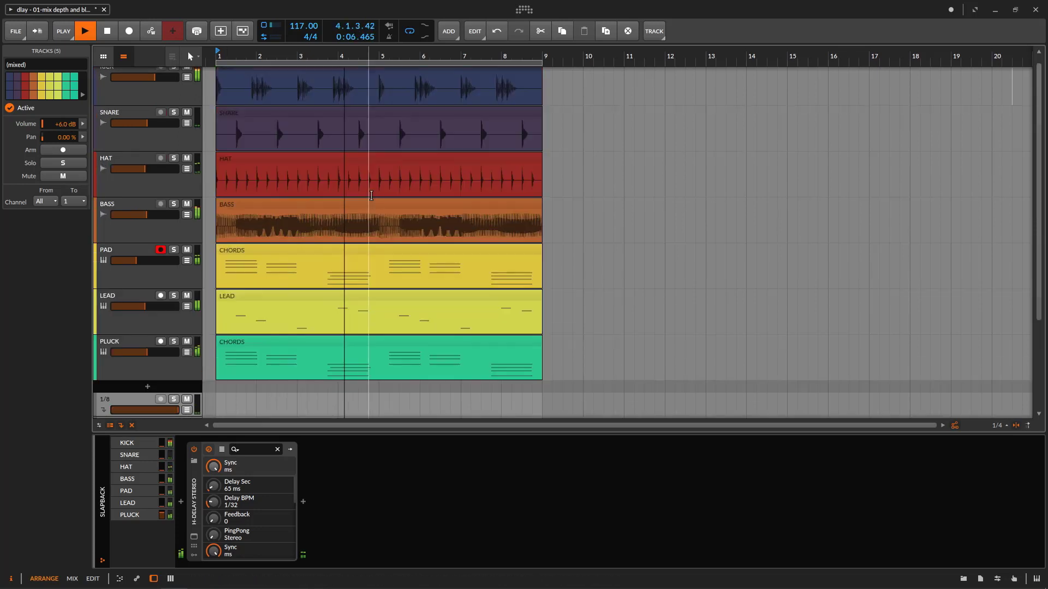
scroll(391, 176, down, 3)
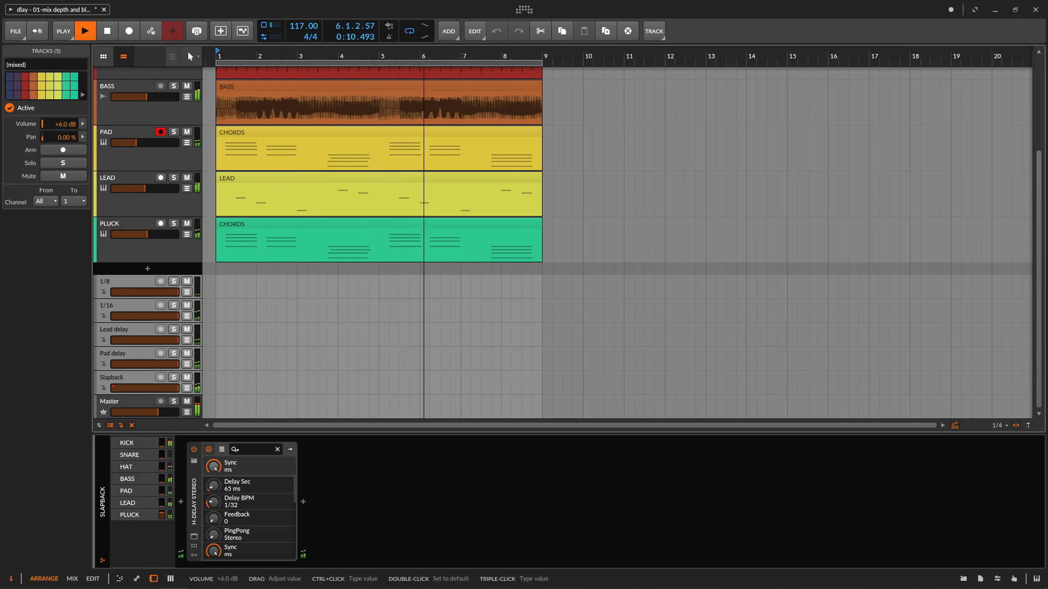
drag(63, 123, 63, 143)
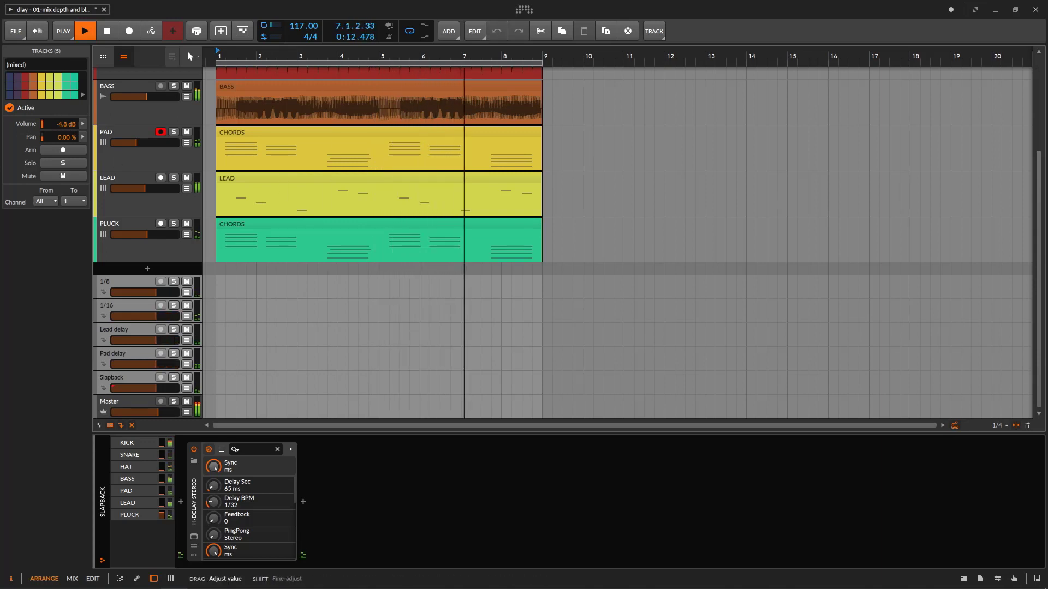
Balance the effect tracks' volumes individually during playback, setting 1/8 to about -3.2 dB, then stop playback
click(136, 282)
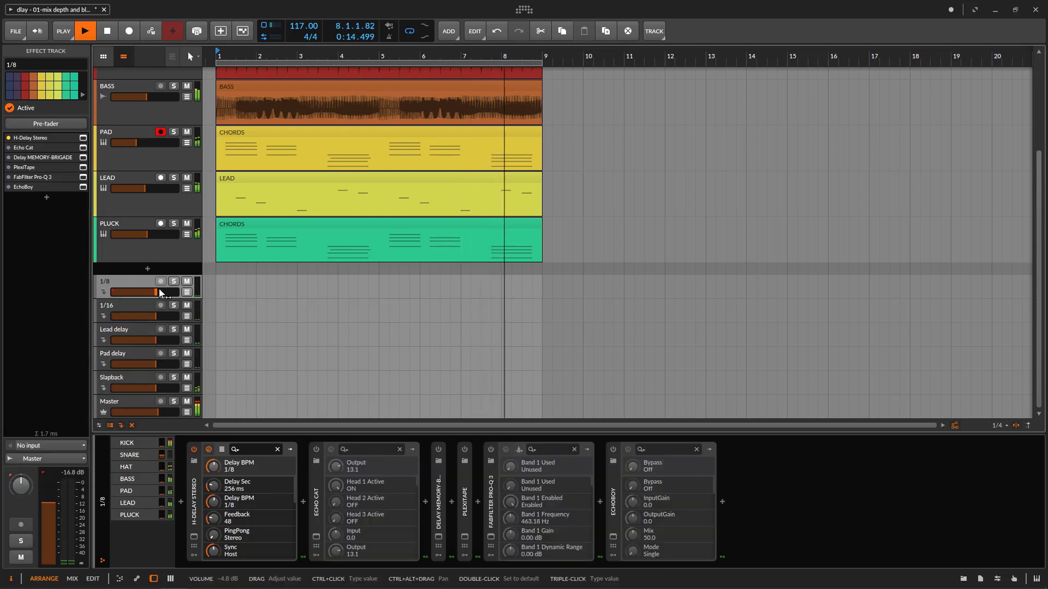
drag(159, 293, 148, 365)
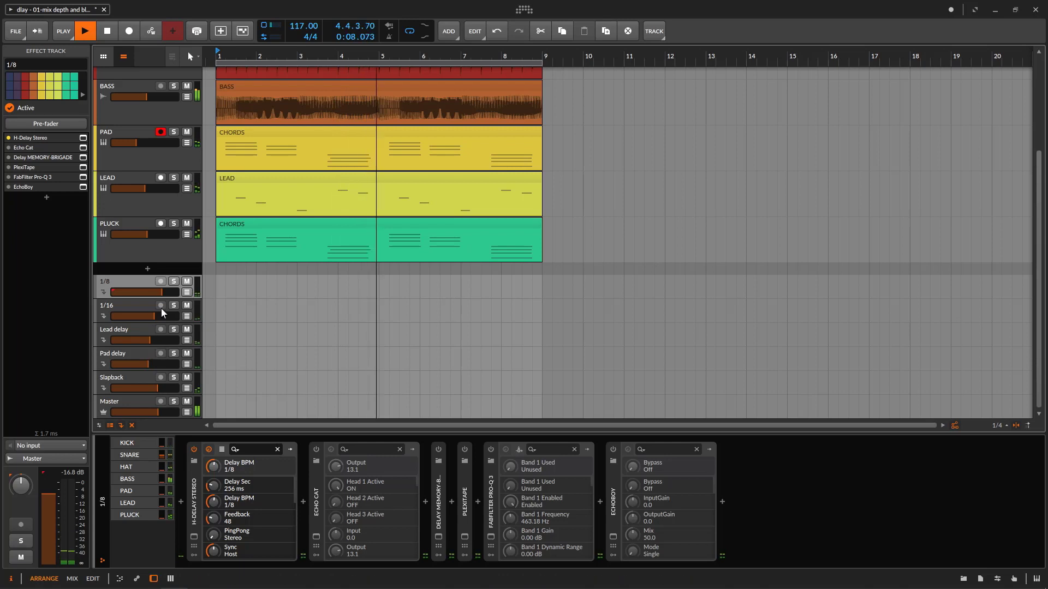
drag(162, 293, 158, 294)
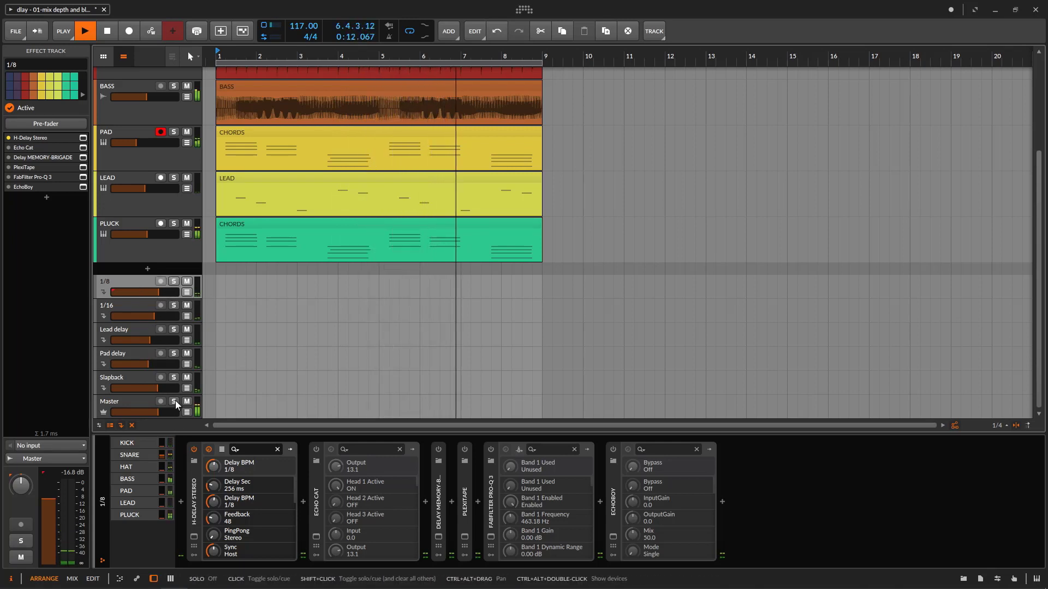
key(space)
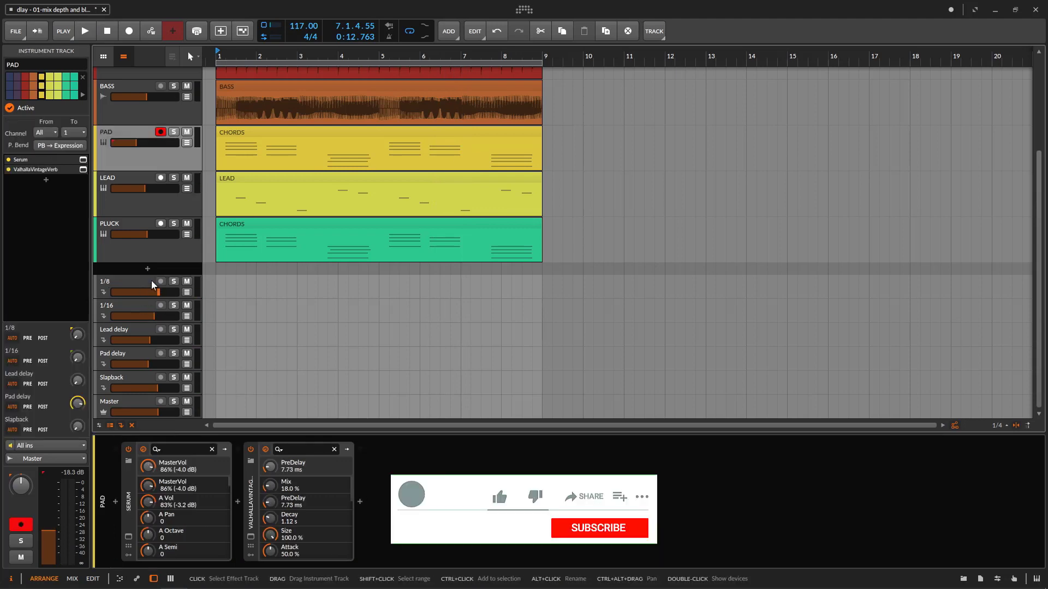
Examine the sends and device chains of the PAD, 1/8, Pad delay, LEAD and Lead delay tracks
scroll(152, 281, up, 3)
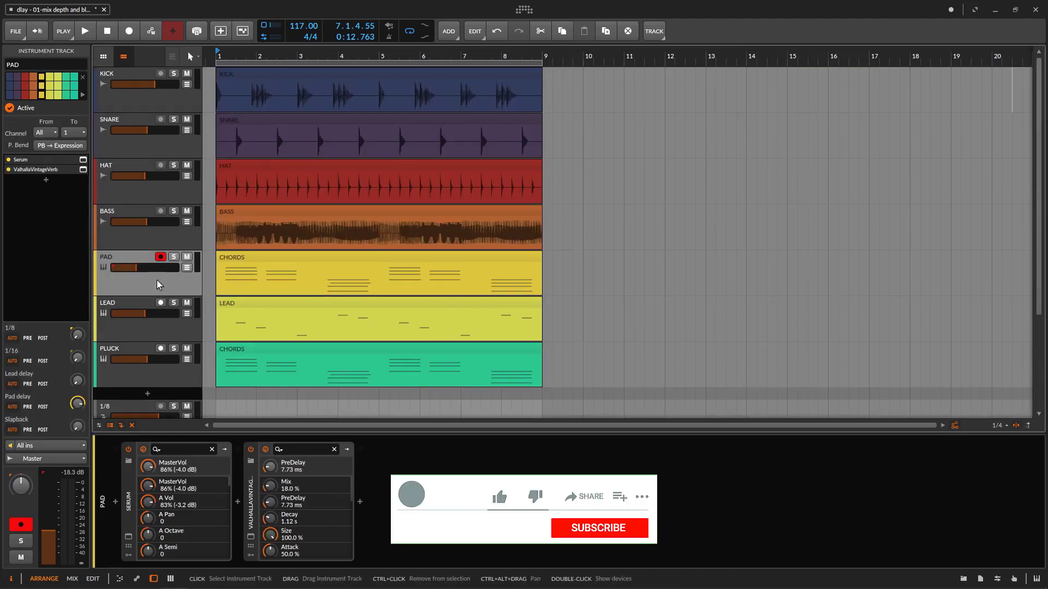
scroll(156, 280, down, 3)
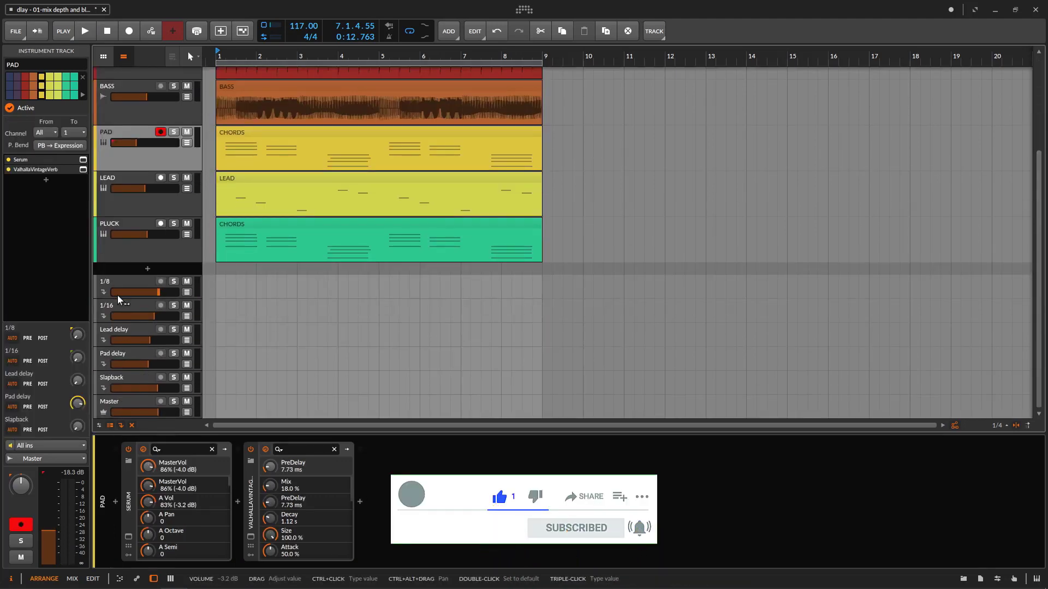
click(131, 281)
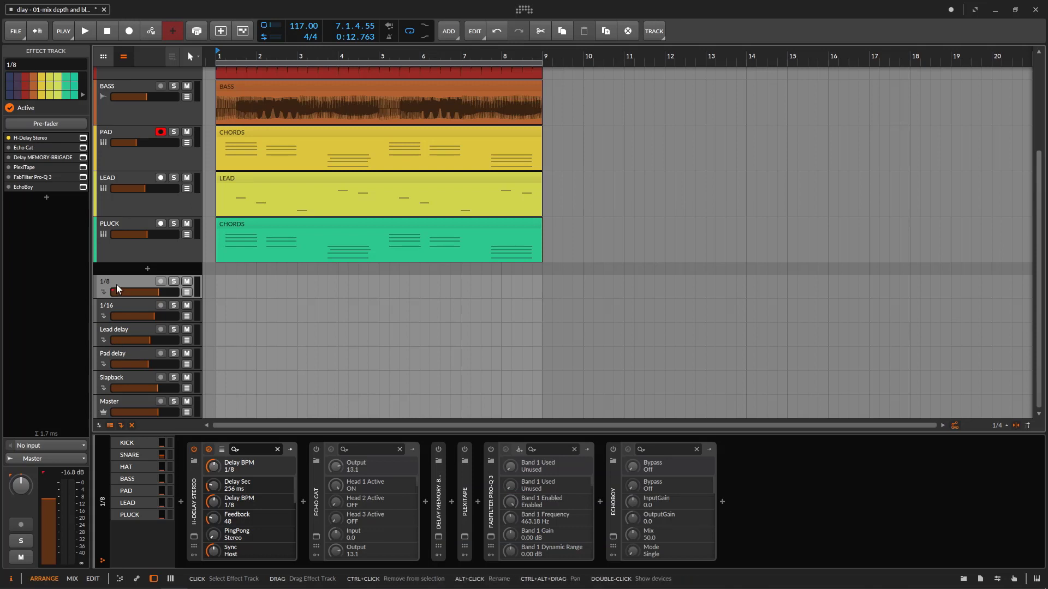
click(135, 355)
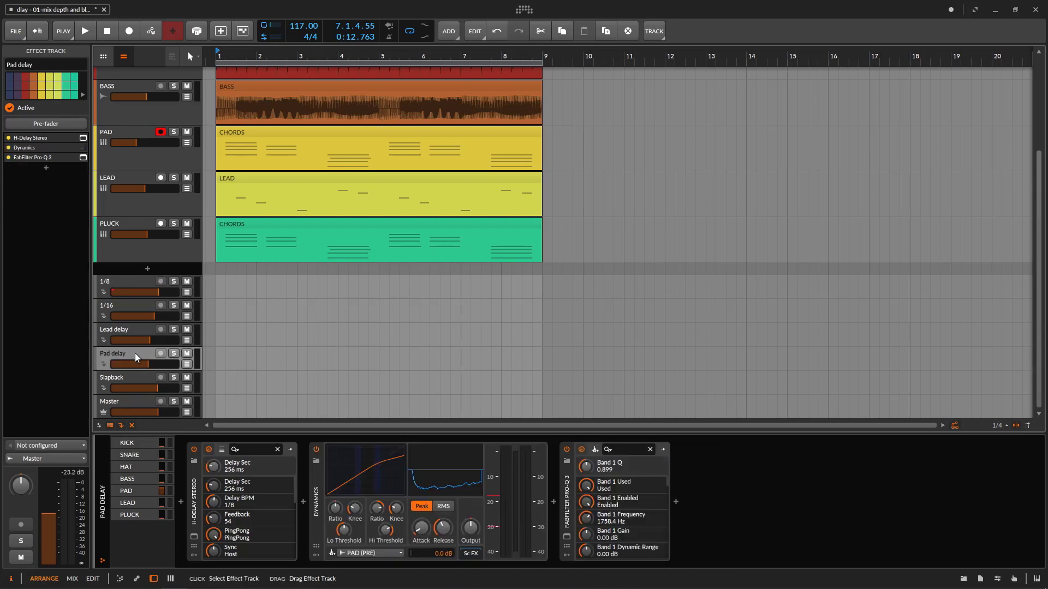
click(162, 209)
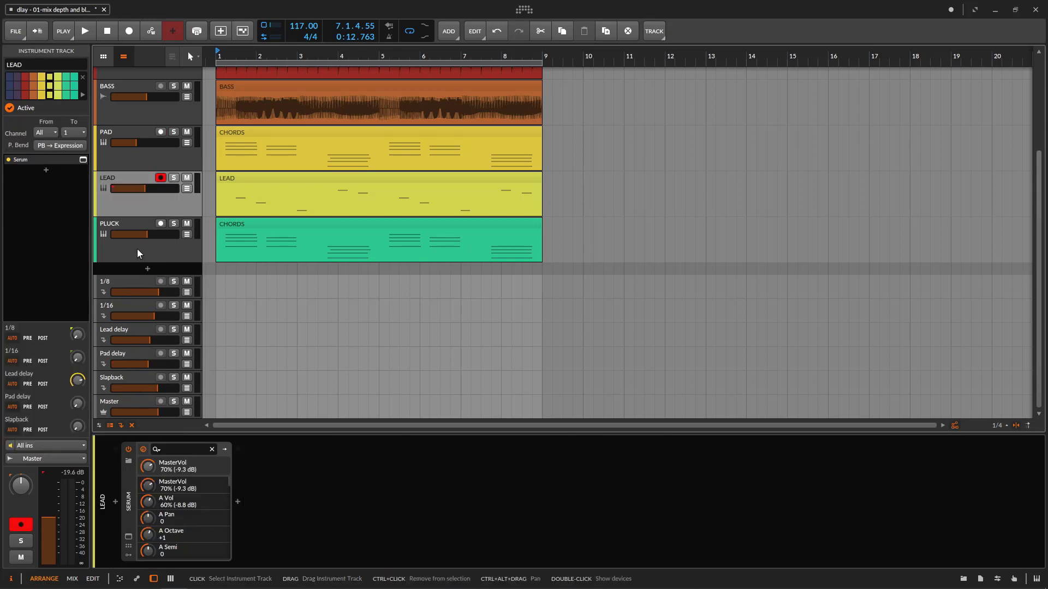
click(126, 346)
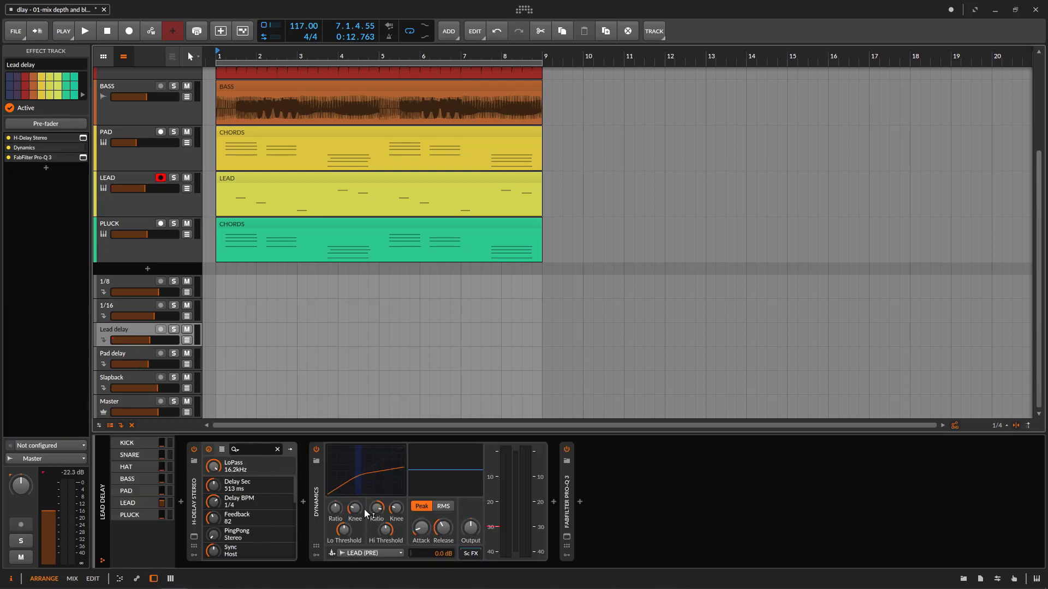